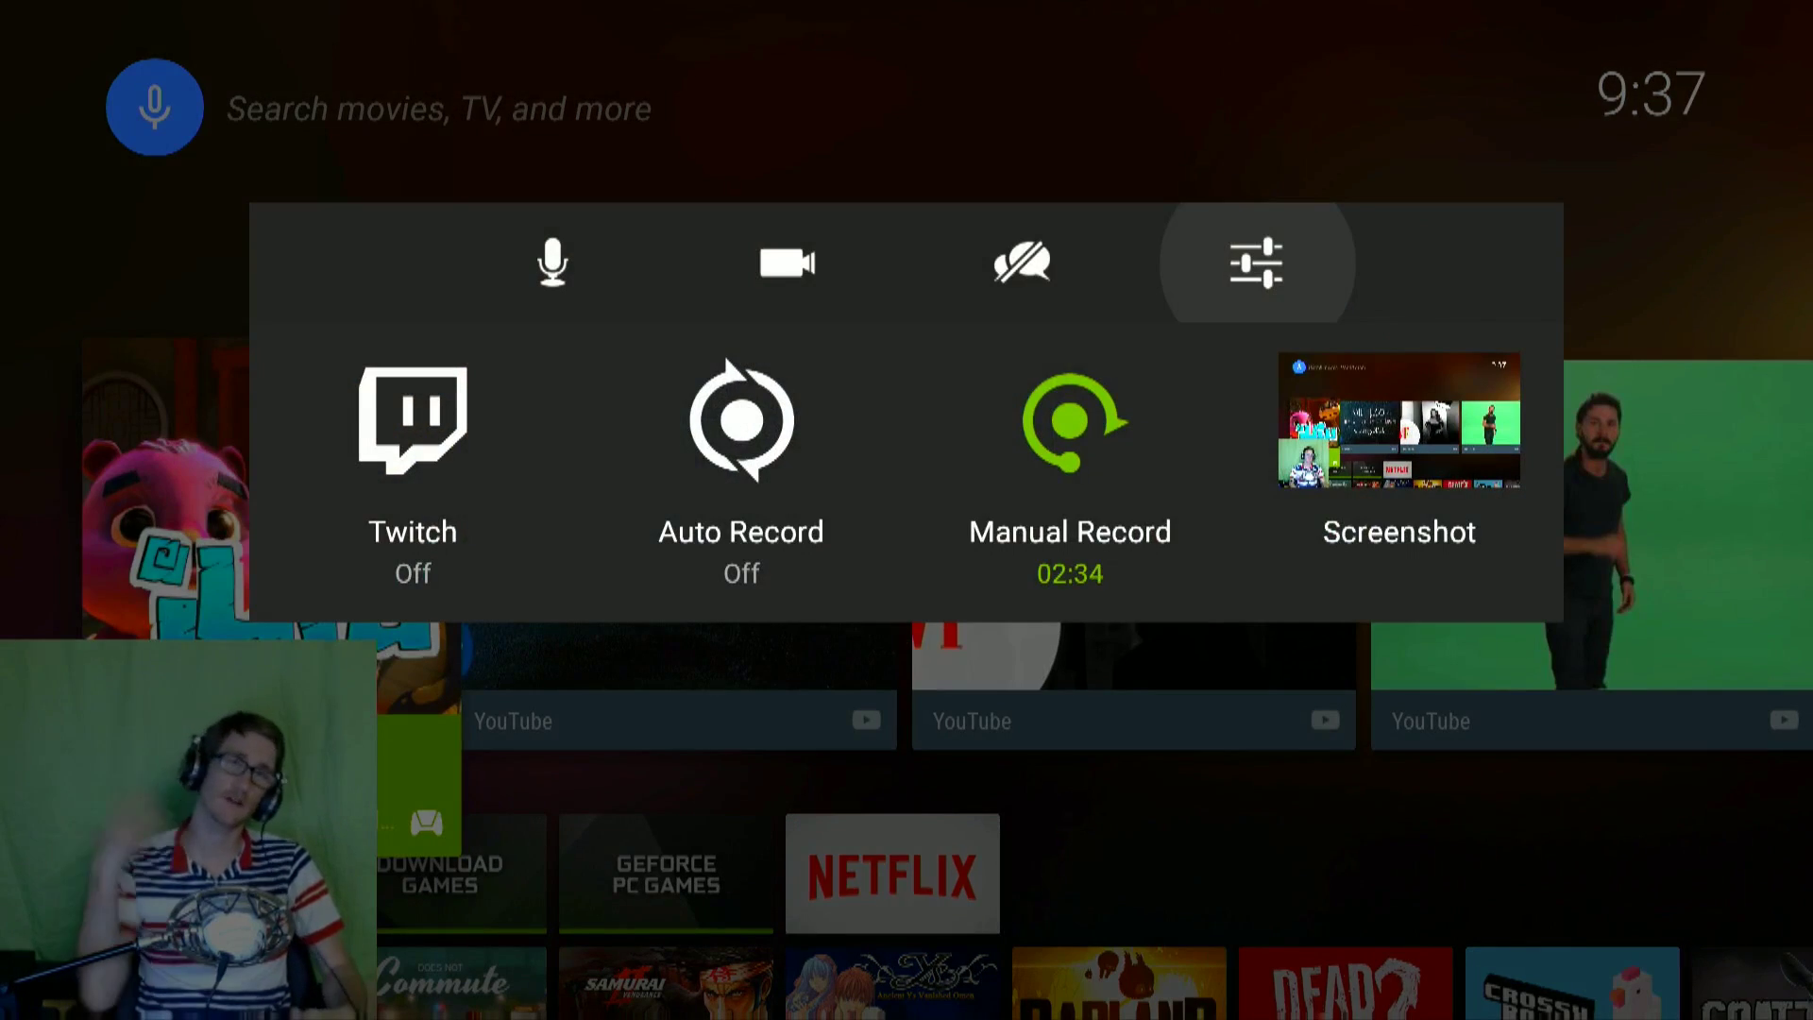
# Look over the Manual Record, Screenshot and Auto Record options in the share overlay
pyautogui.press('Left')
pyautogui.press('Left')
pyautogui.press('Down')
pyautogui.press('Right')
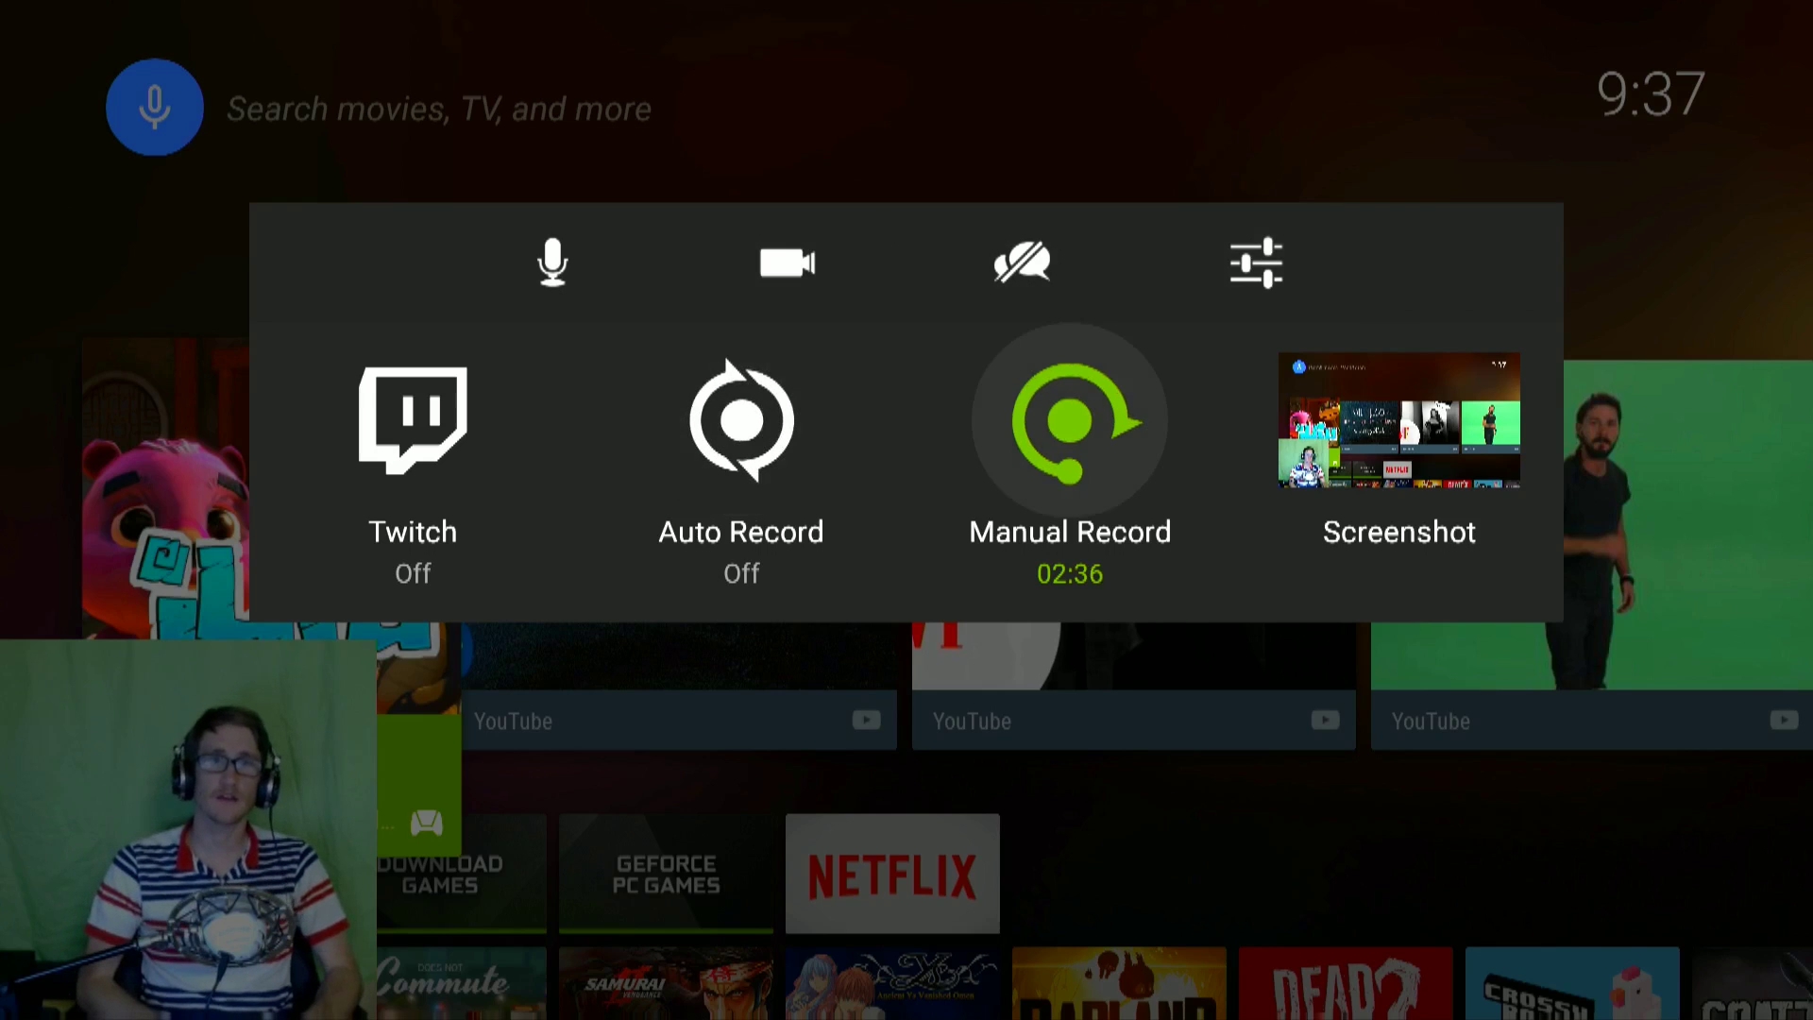
pyautogui.press('Right')
pyautogui.press('Up')
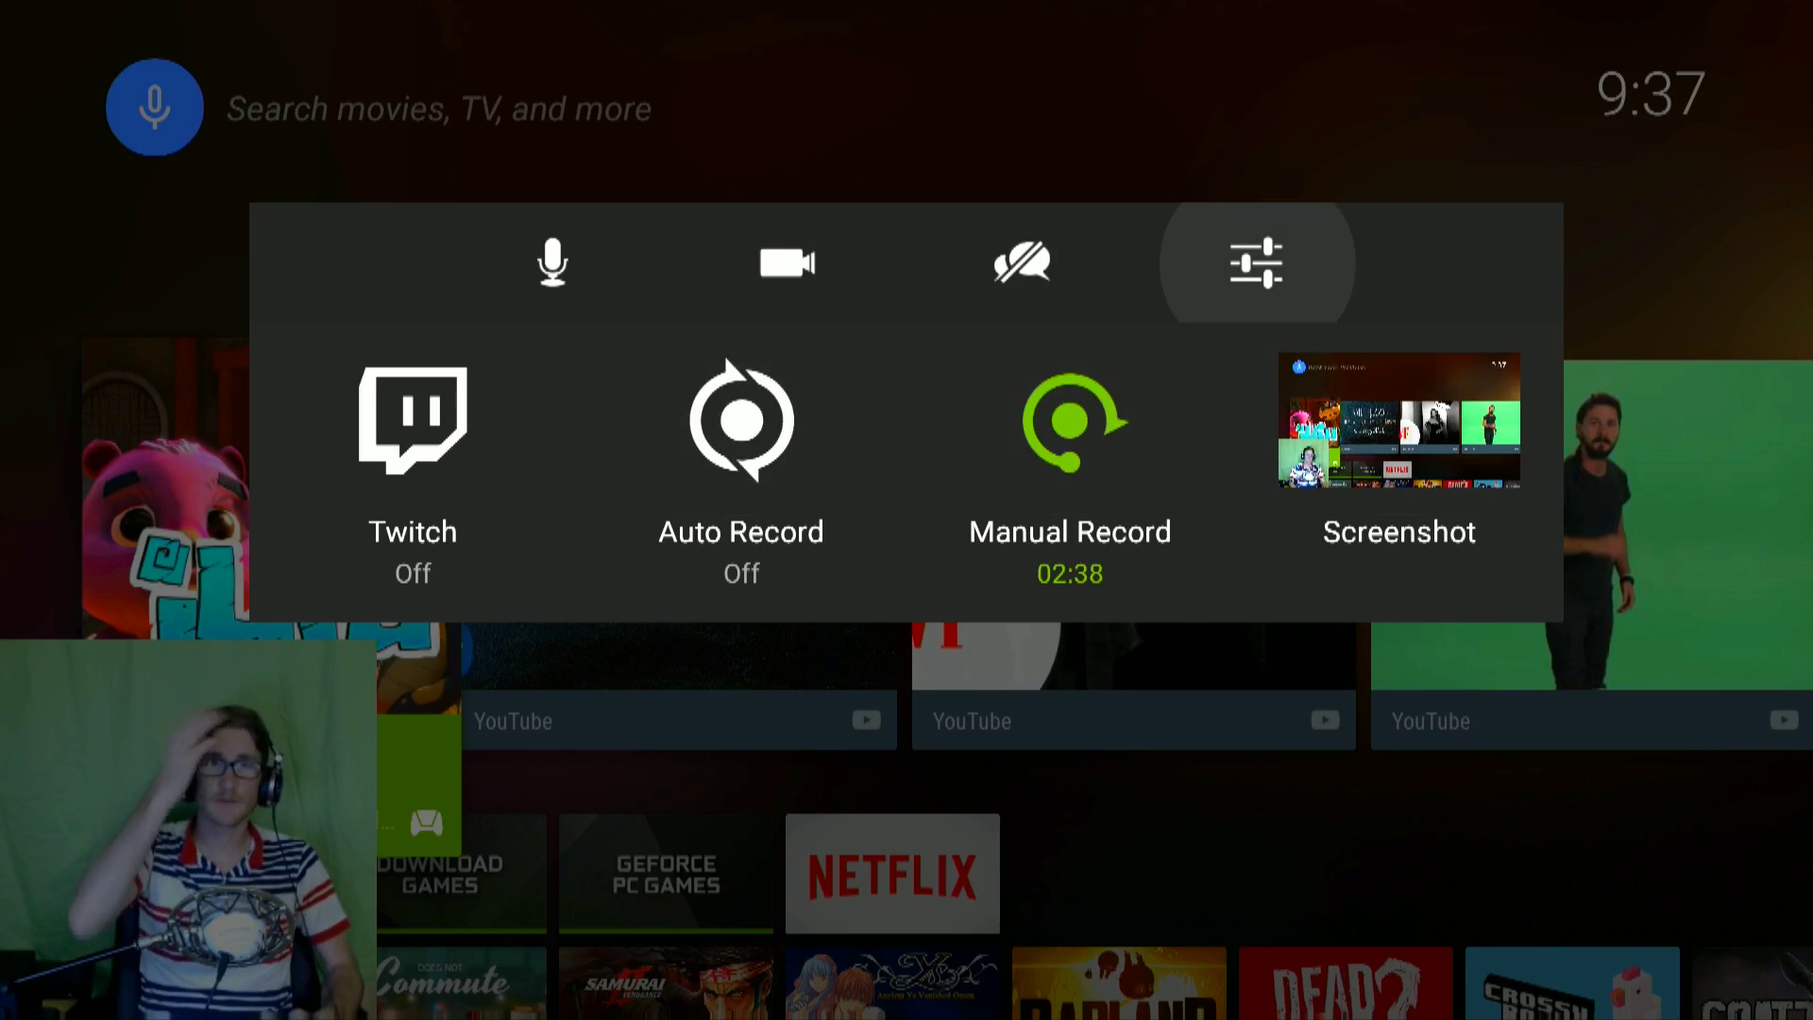
pyautogui.press('Down')
pyautogui.press('Left')
pyautogui.press('Right')
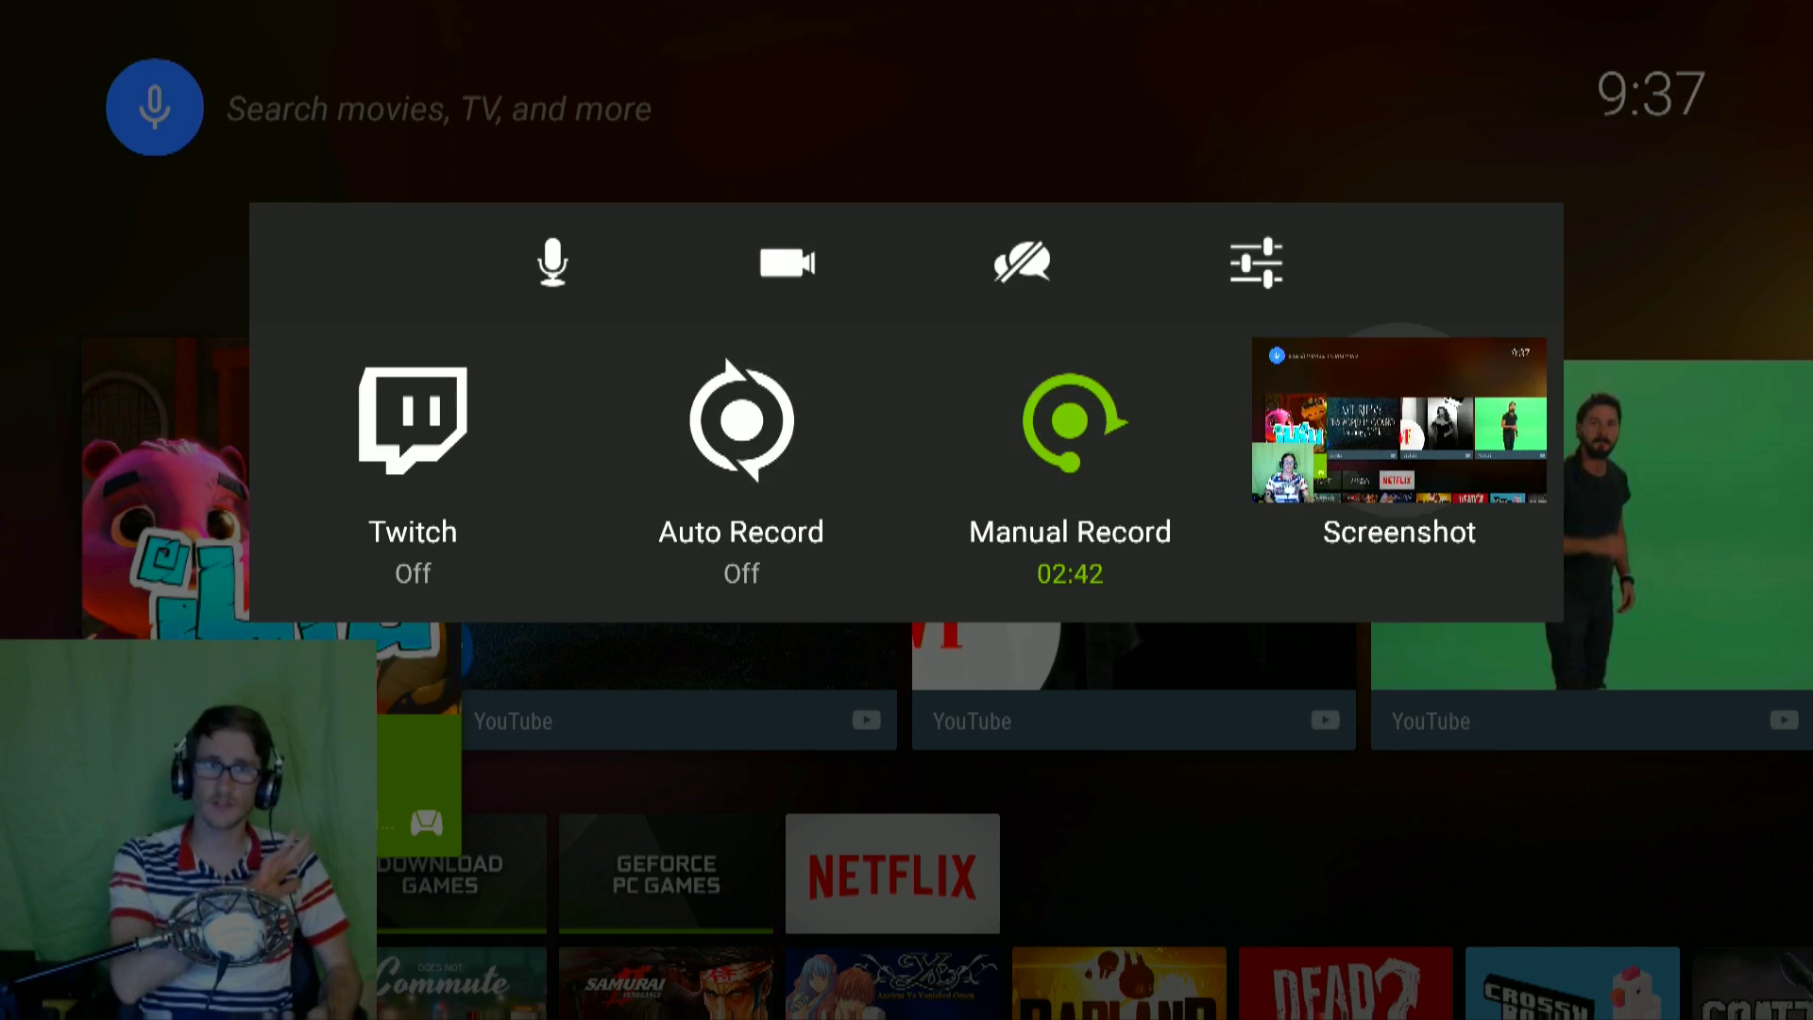
pyautogui.press('Left')
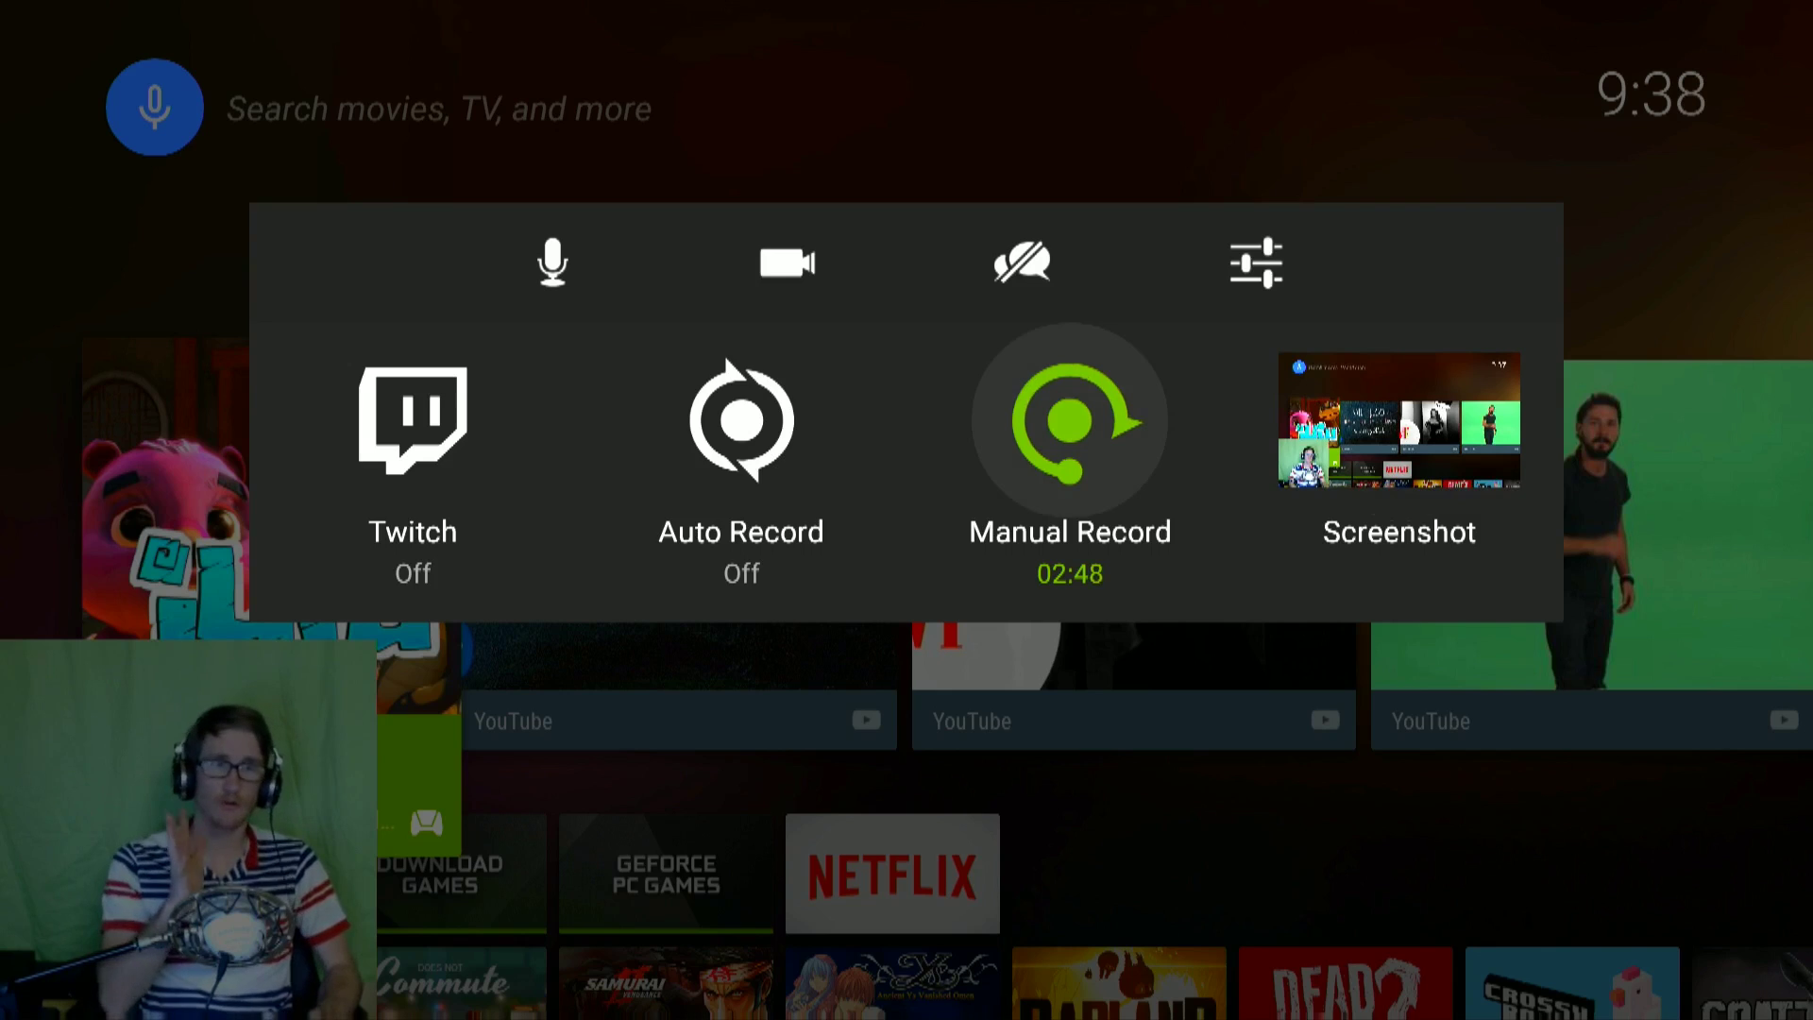
pyautogui.press('Left')
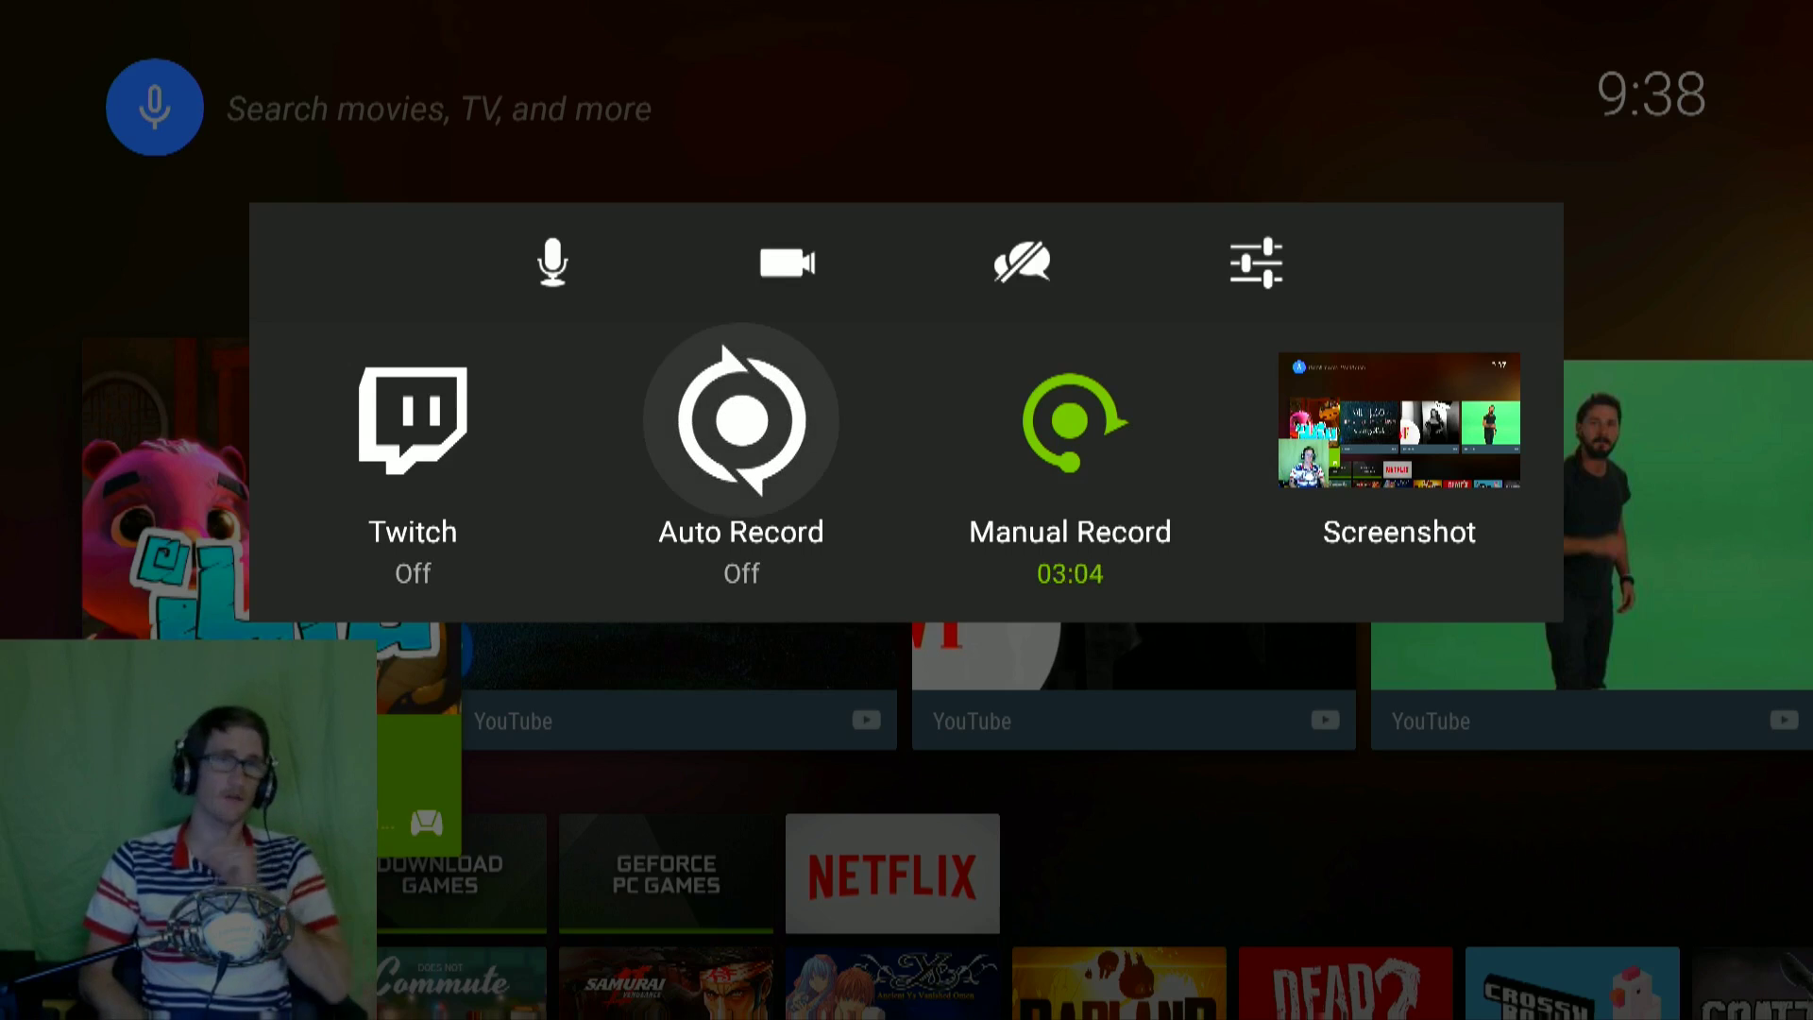
# Expand the Twitch option to view its Broadcast action and collapse it again
pyautogui.press('Left')
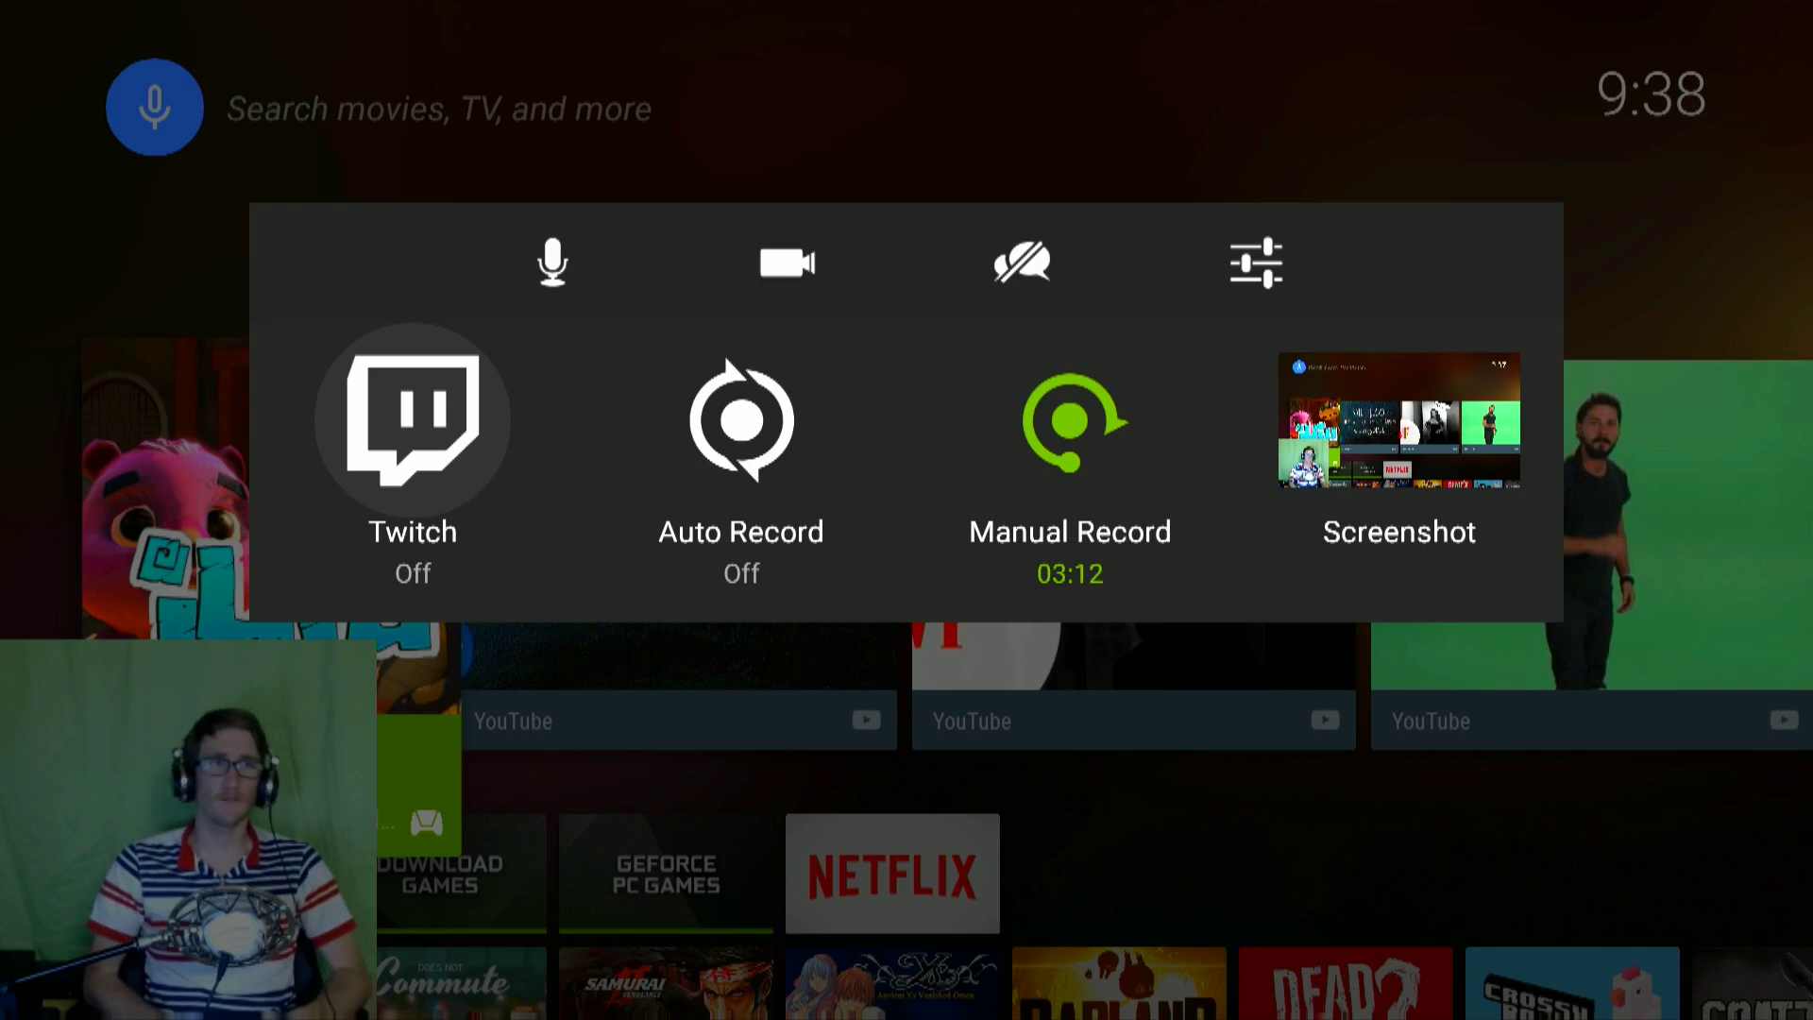
pyautogui.press('Return')
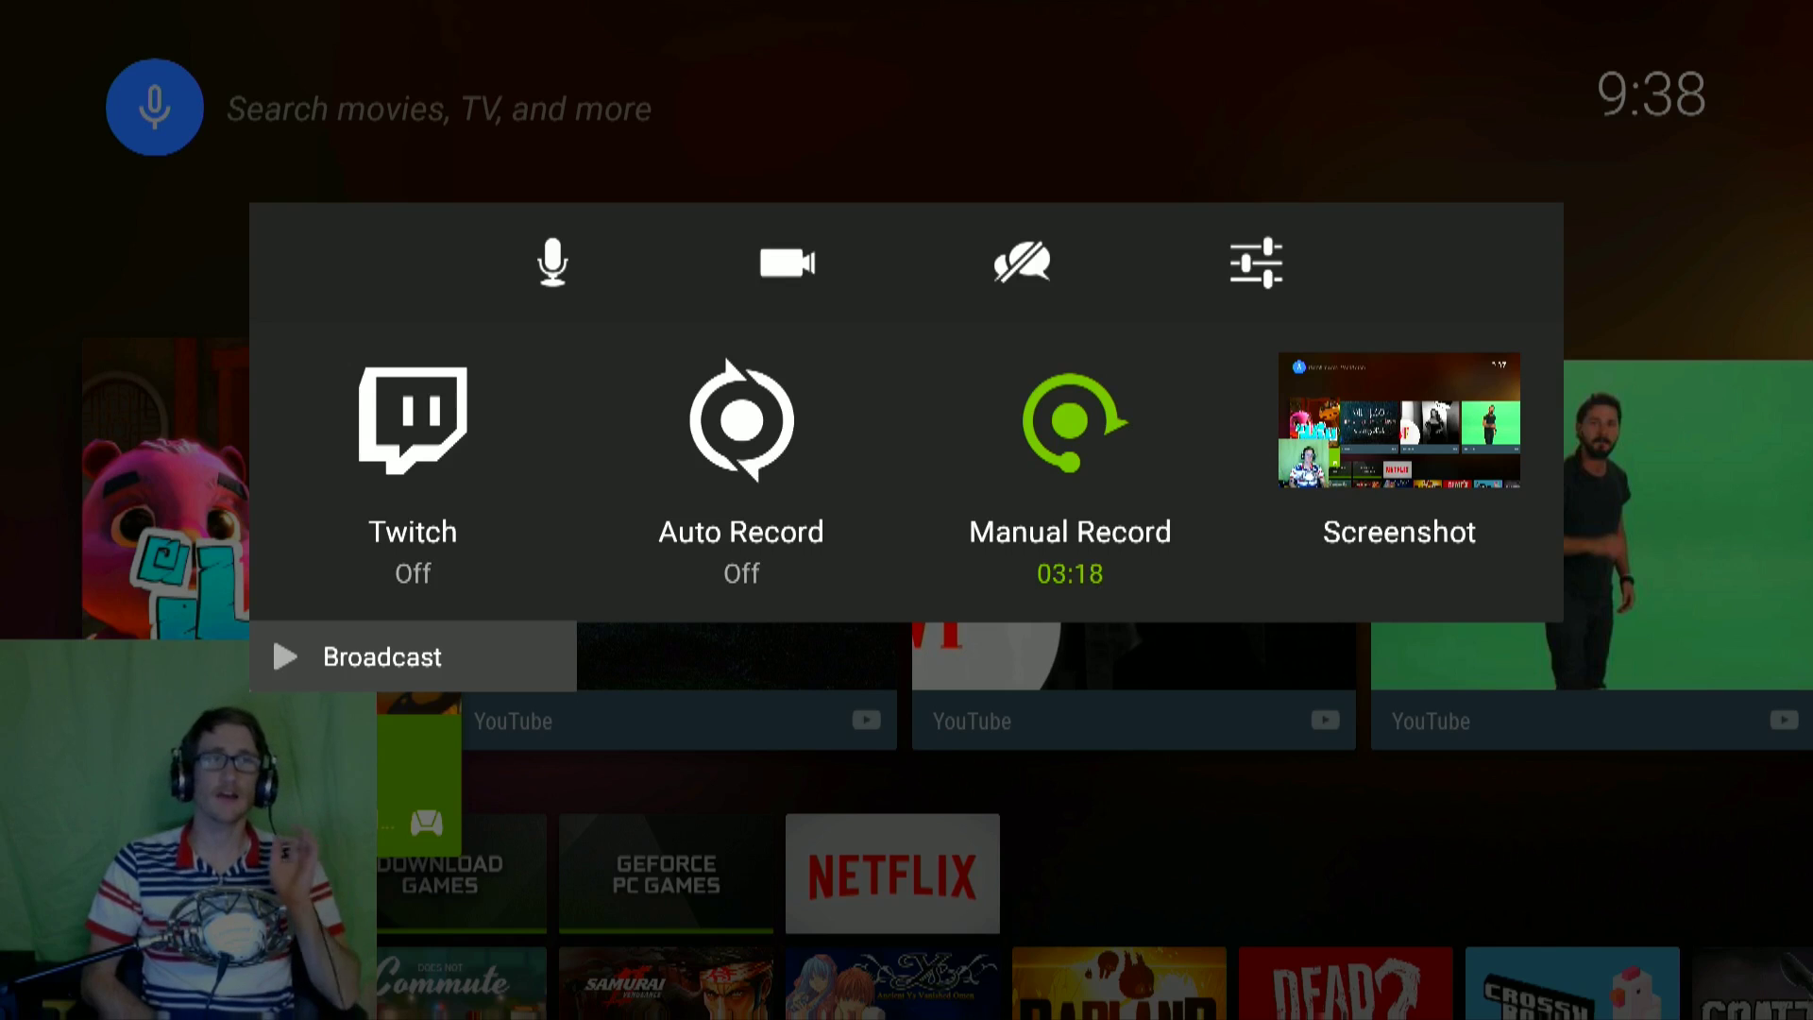
pyautogui.press('Up')
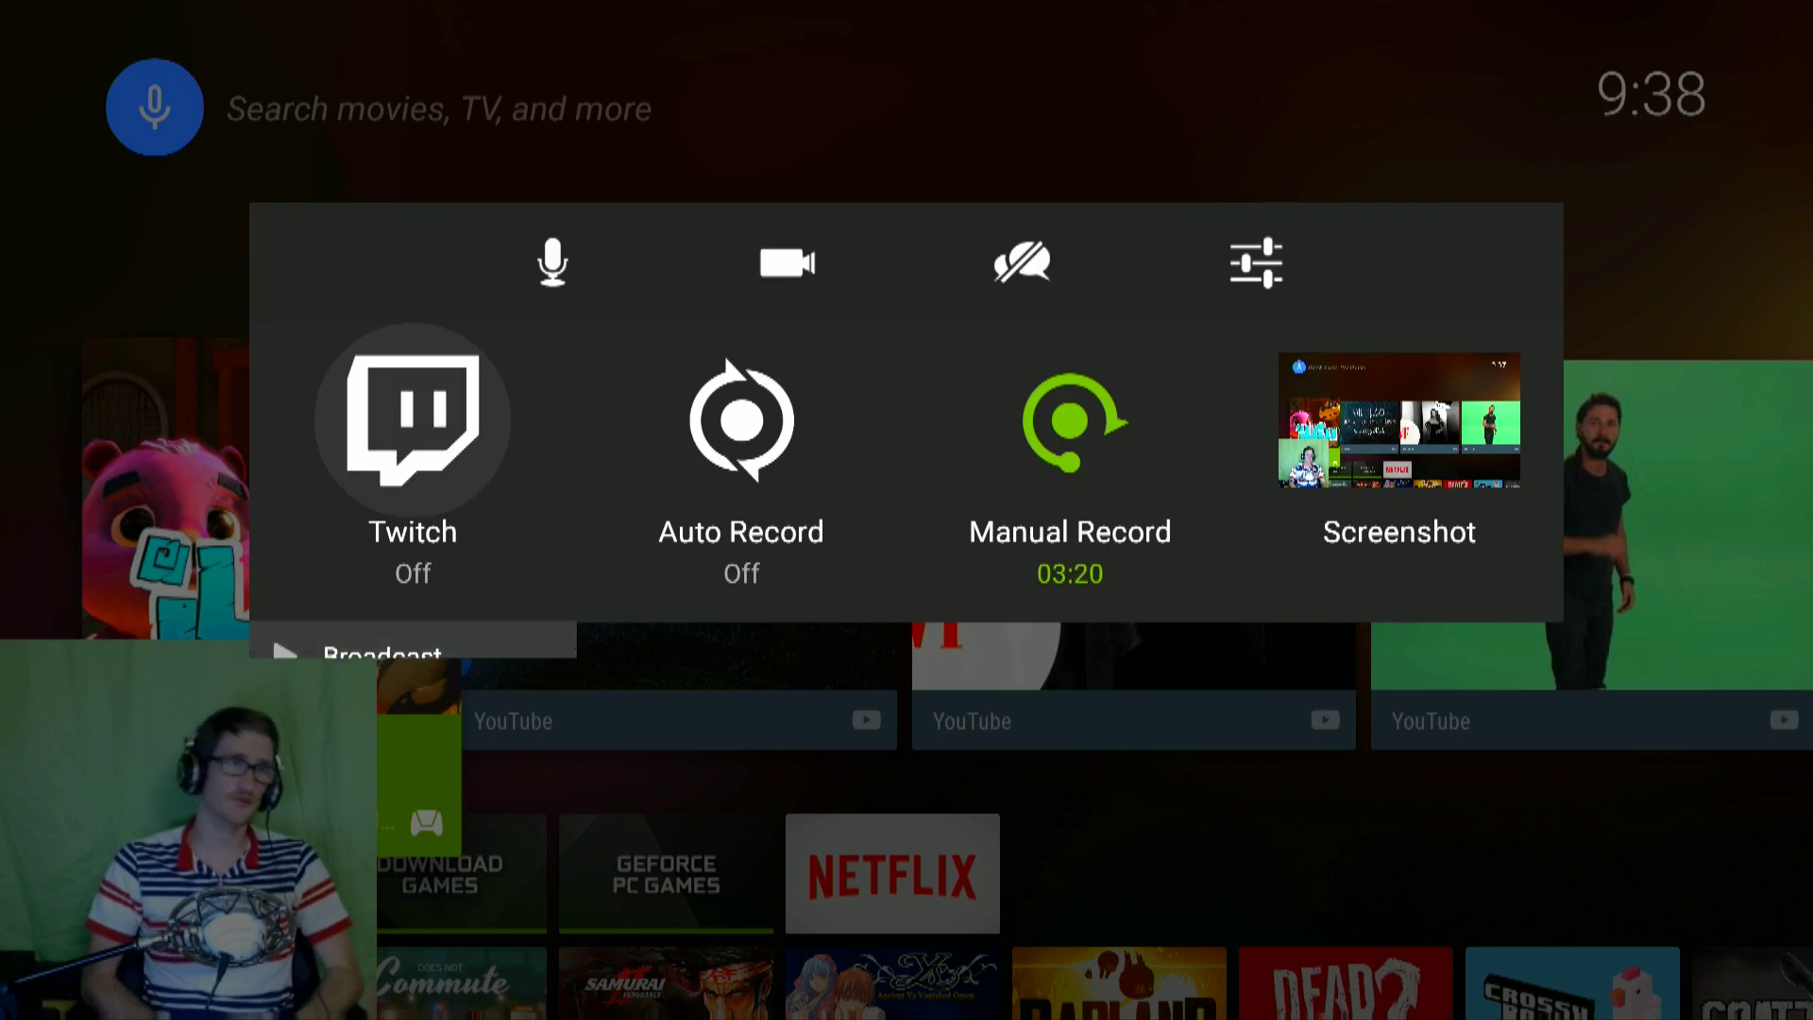
# Look over the microphone, camera, chat and settings controls of the share overlay
pyautogui.press('Up')
pyautogui.press('Right')
pyautogui.press('Right')
pyautogui.press('Right')
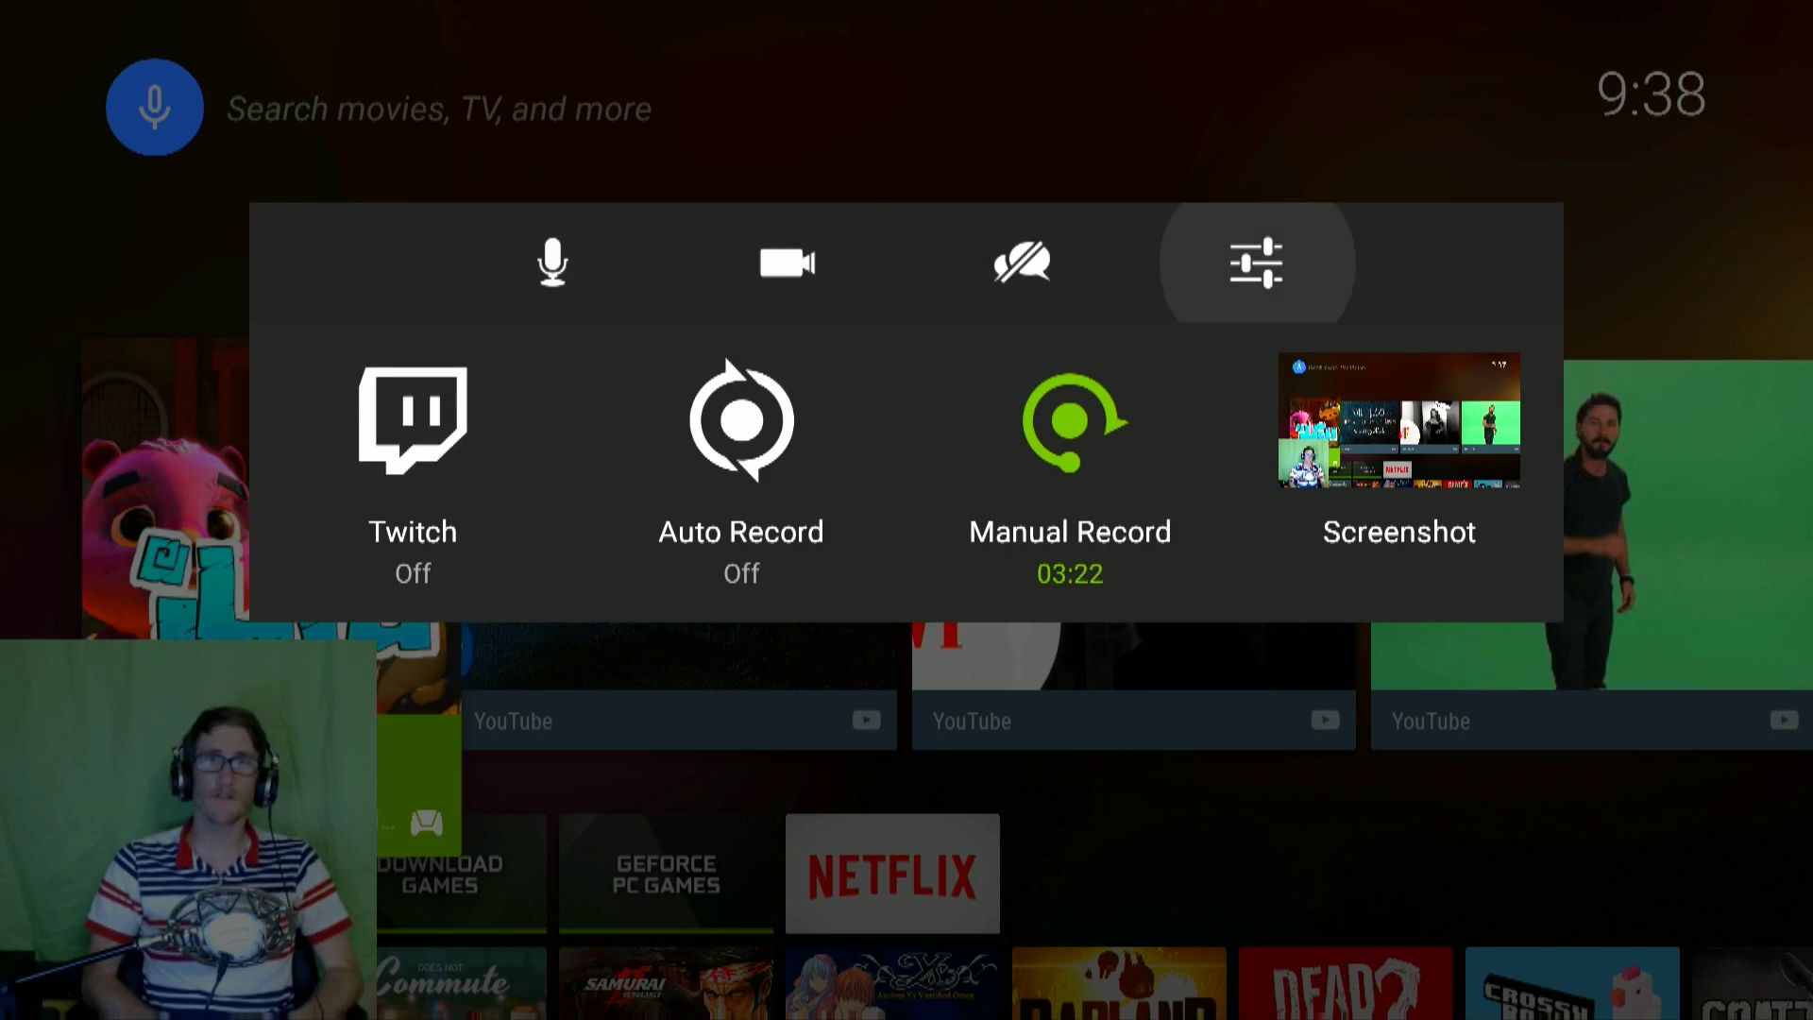
pyautogui.press('Left')
pyautogui.press('Left')
pyautogui.press('Left')
pyautogui.press('Right')
pyautogui.press('Right')
pyautogui.press('Right')
pyautogui.press('Left')
pyautogui.press('Left')
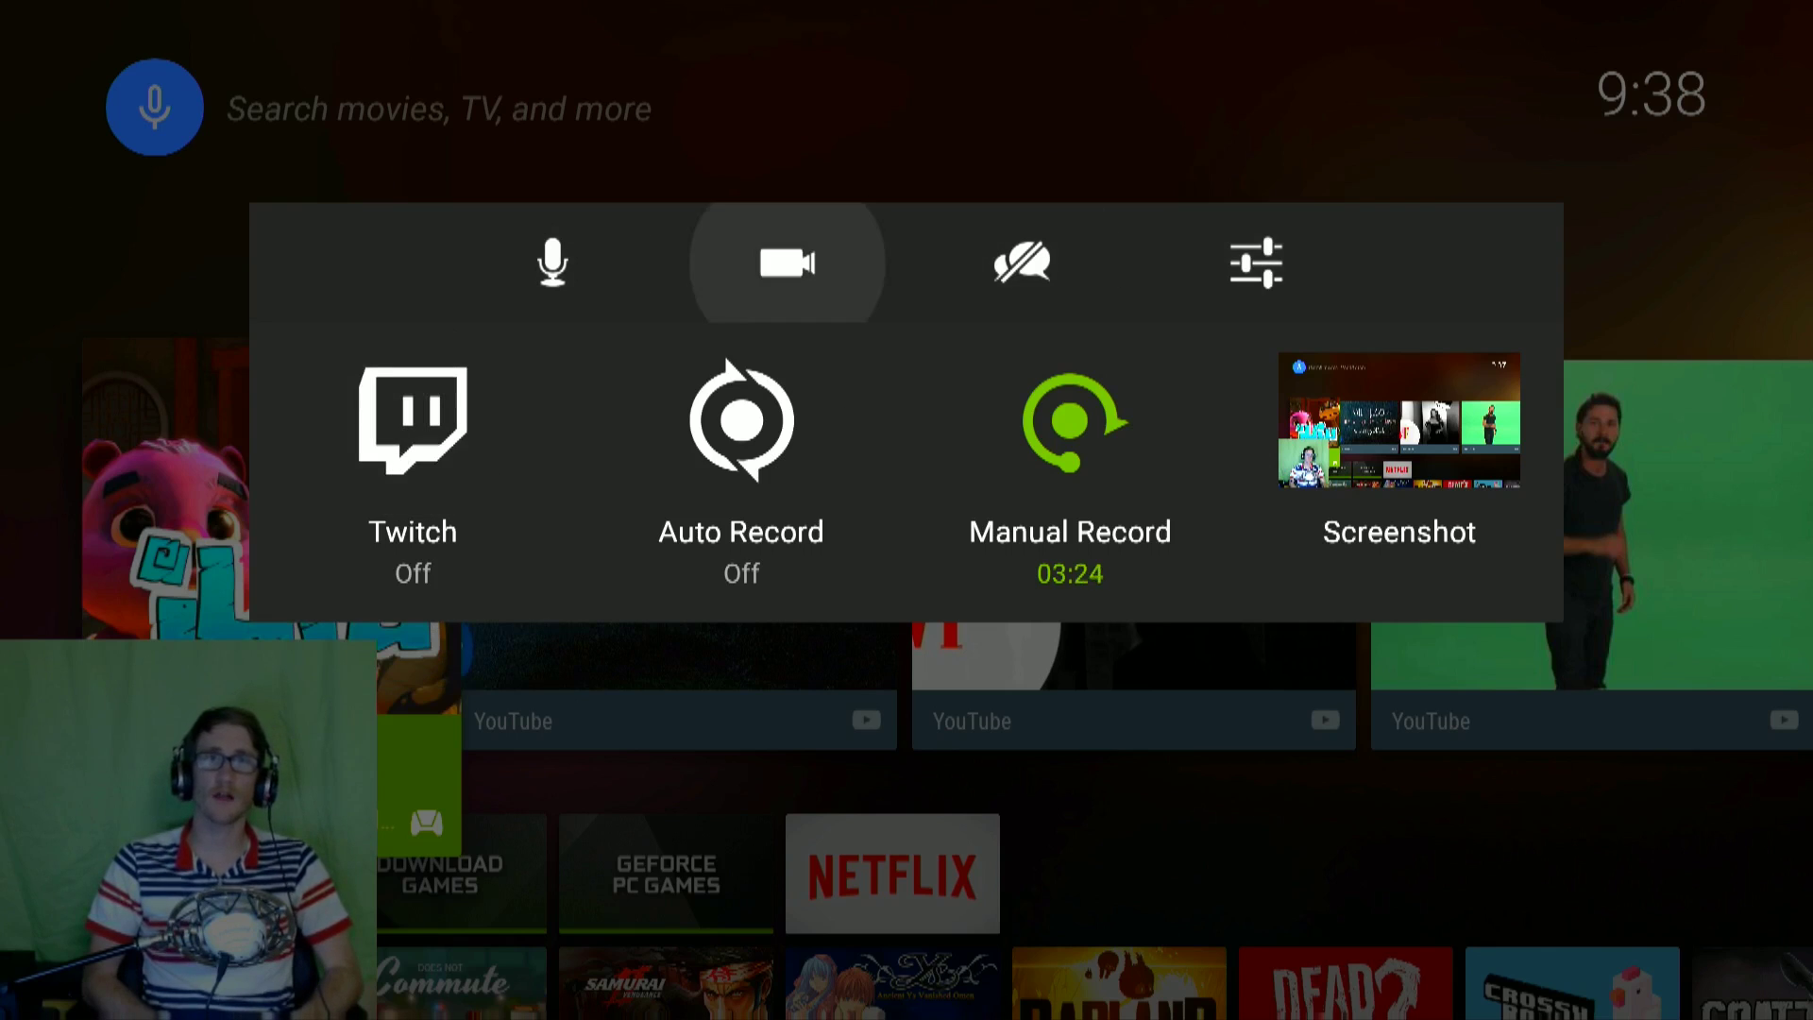
pyautogui.press('Left')
pyautogui.press('Right')
pyautogui.press('Right')
pyautogui.press('Right')
pyautogui.press('Left')
pyautogui.press('Left')
pyautogui.press('Left')
pyautogui.press('Right')
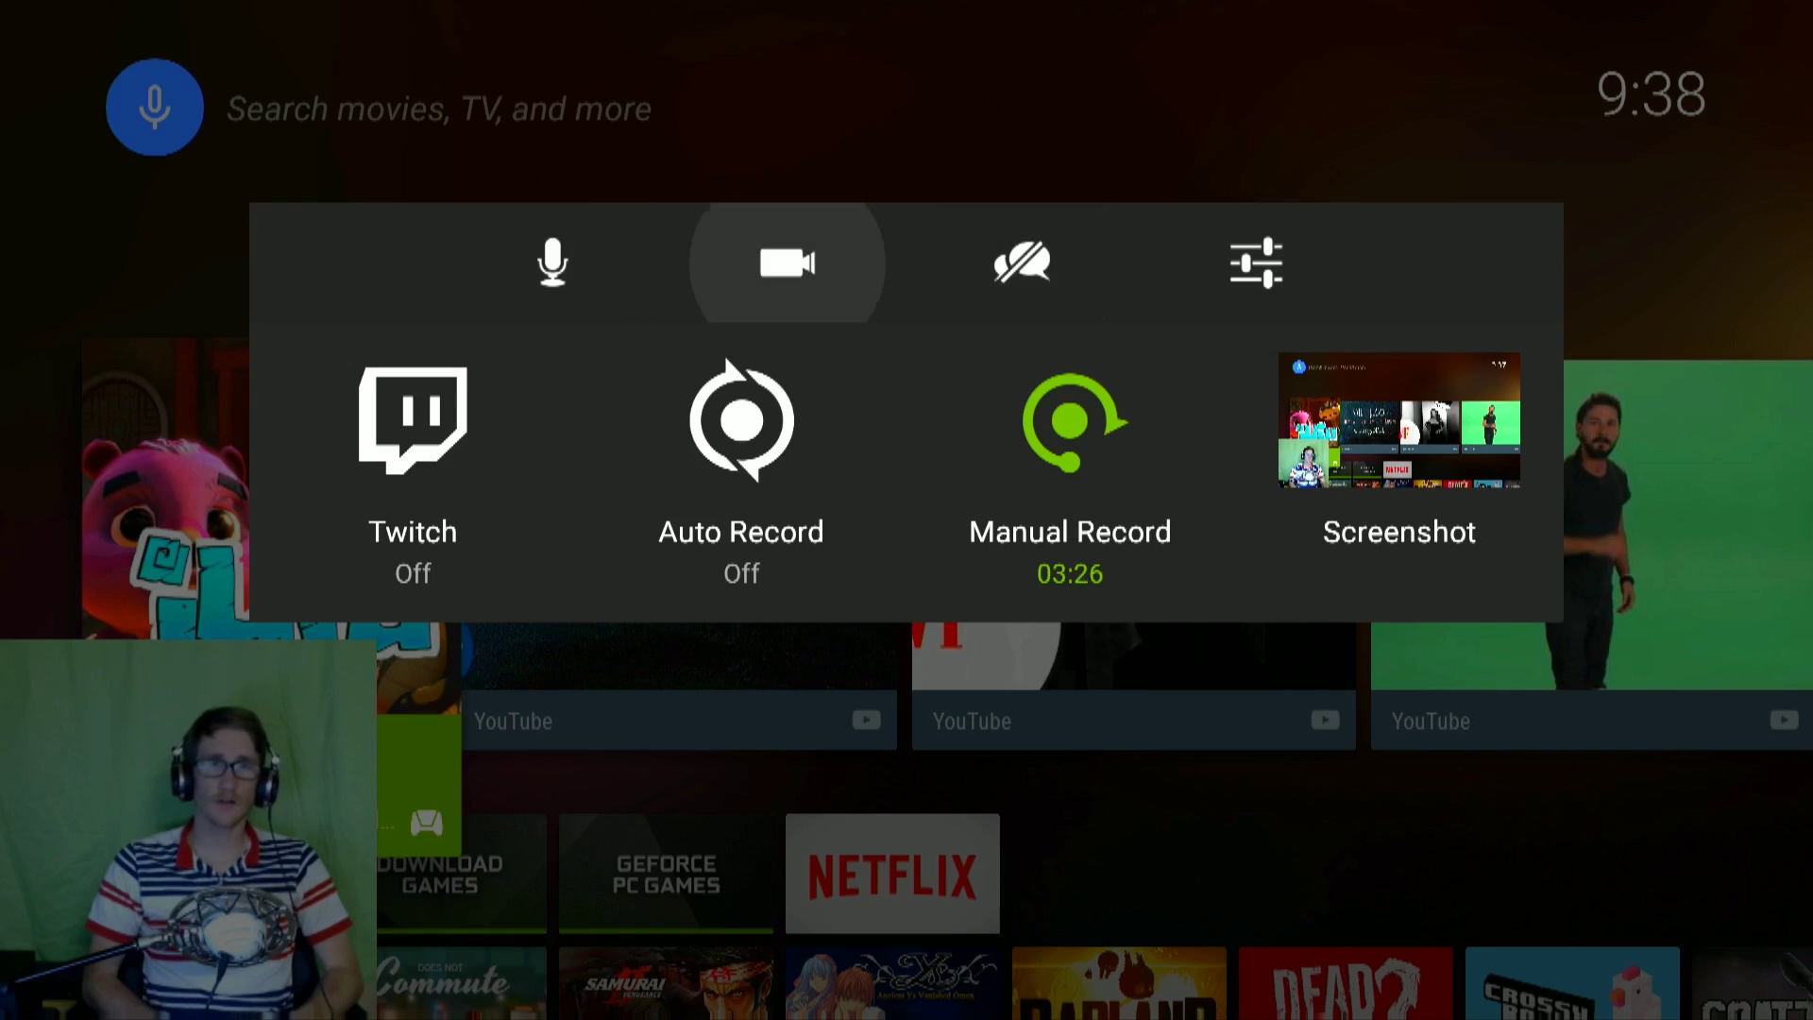
pyautogui.press('Right')
pyautogui.press('Left')
pyautogui.press('Left')
pyautogui.press('Right')
pyautogui.press('Right')
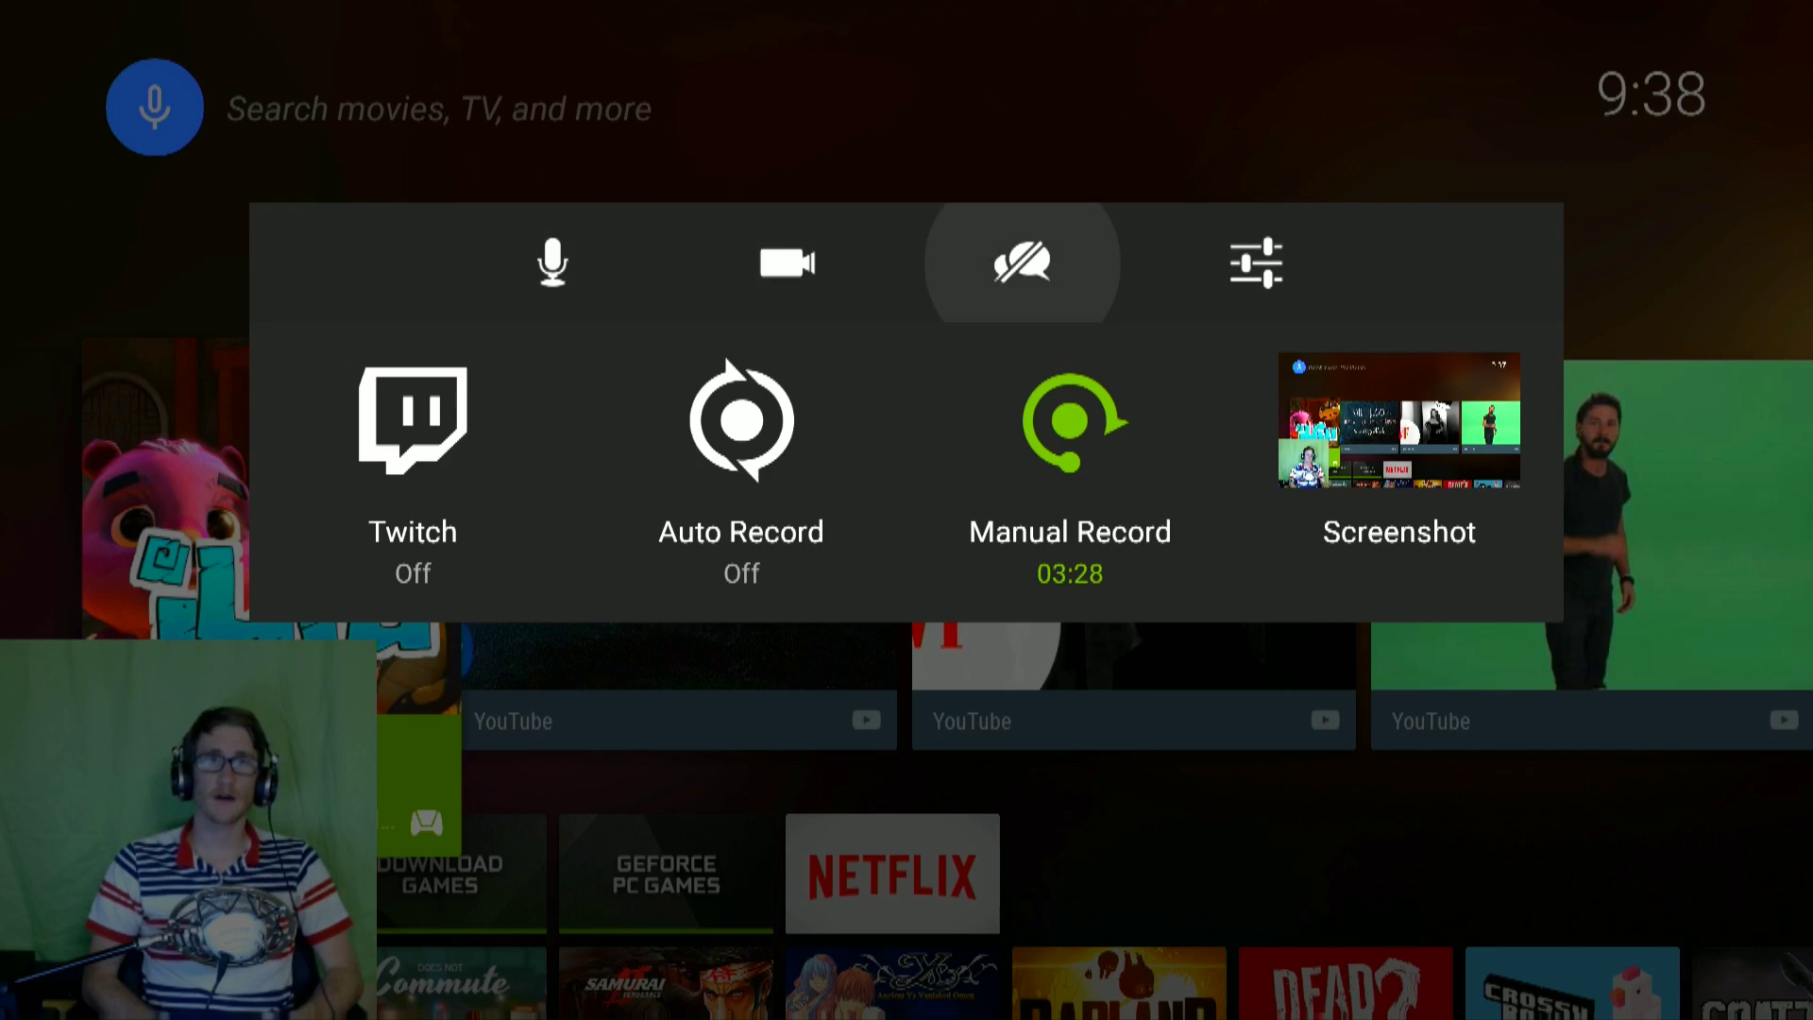
pyautogui.press('Left')
pyautogui.press('Left')
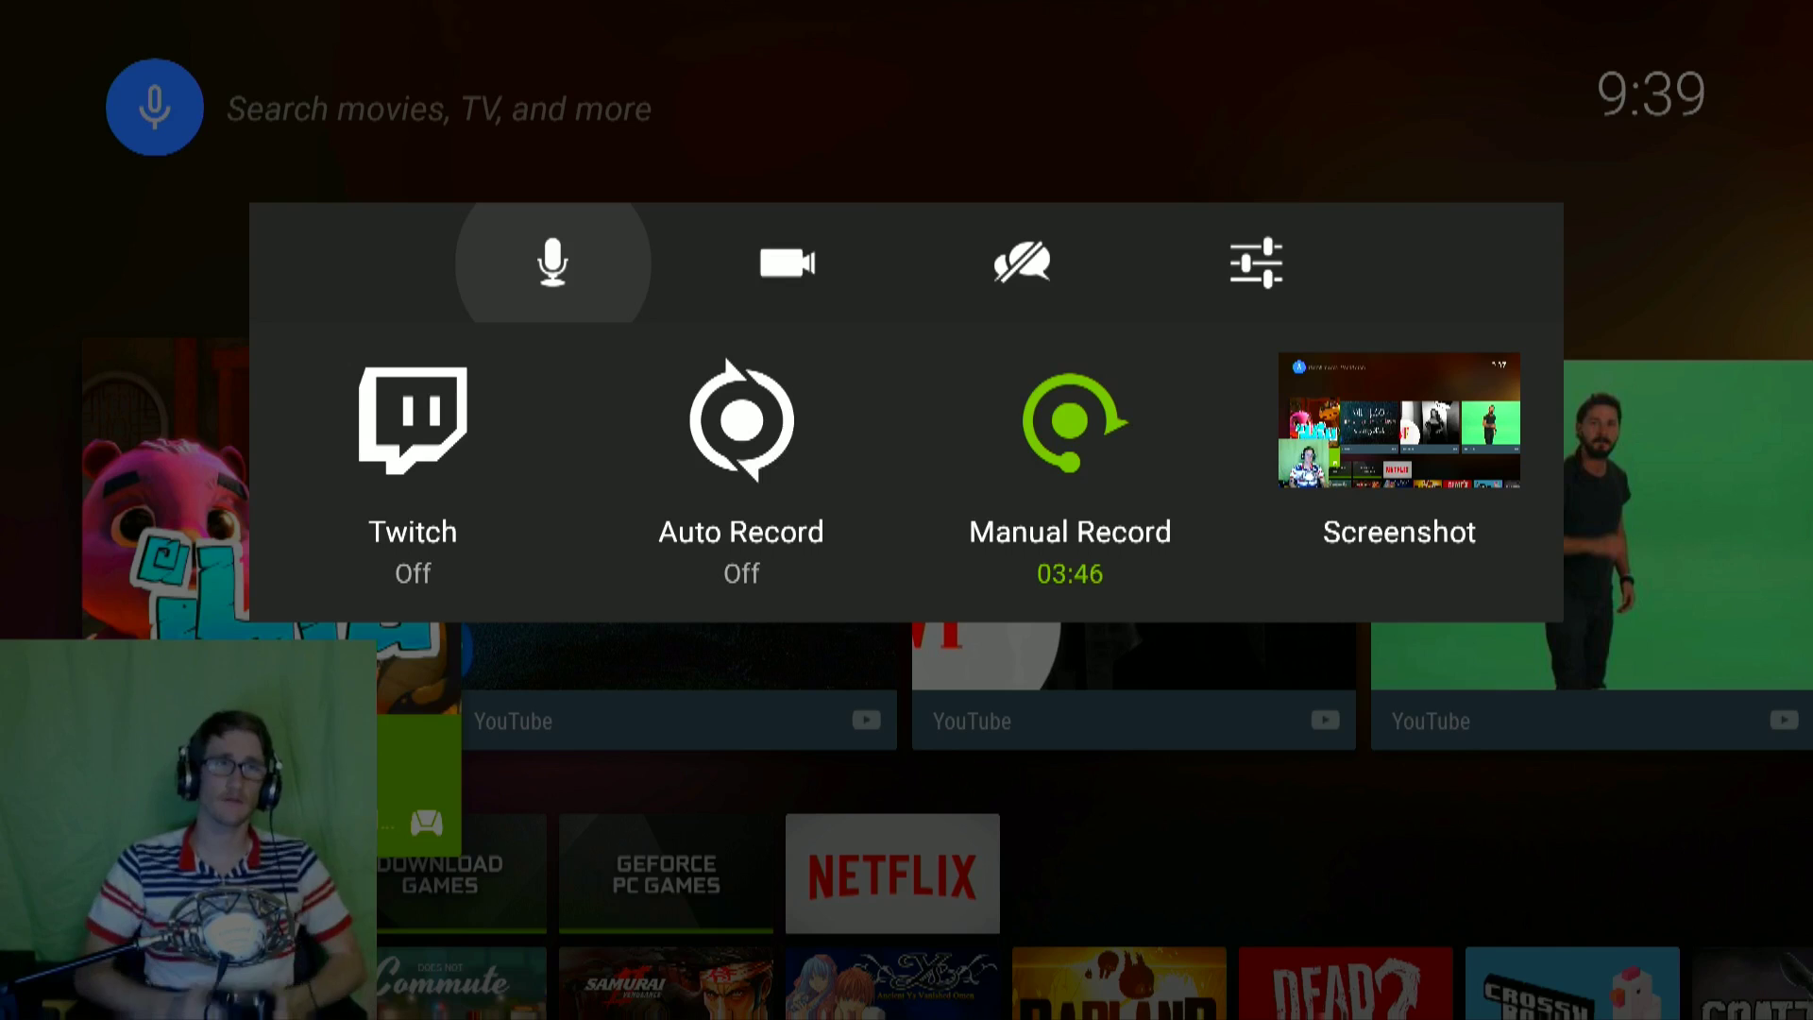
# Mute the microphone for sharing
pyautogui.press('Right')
pyautogui.press('Left')
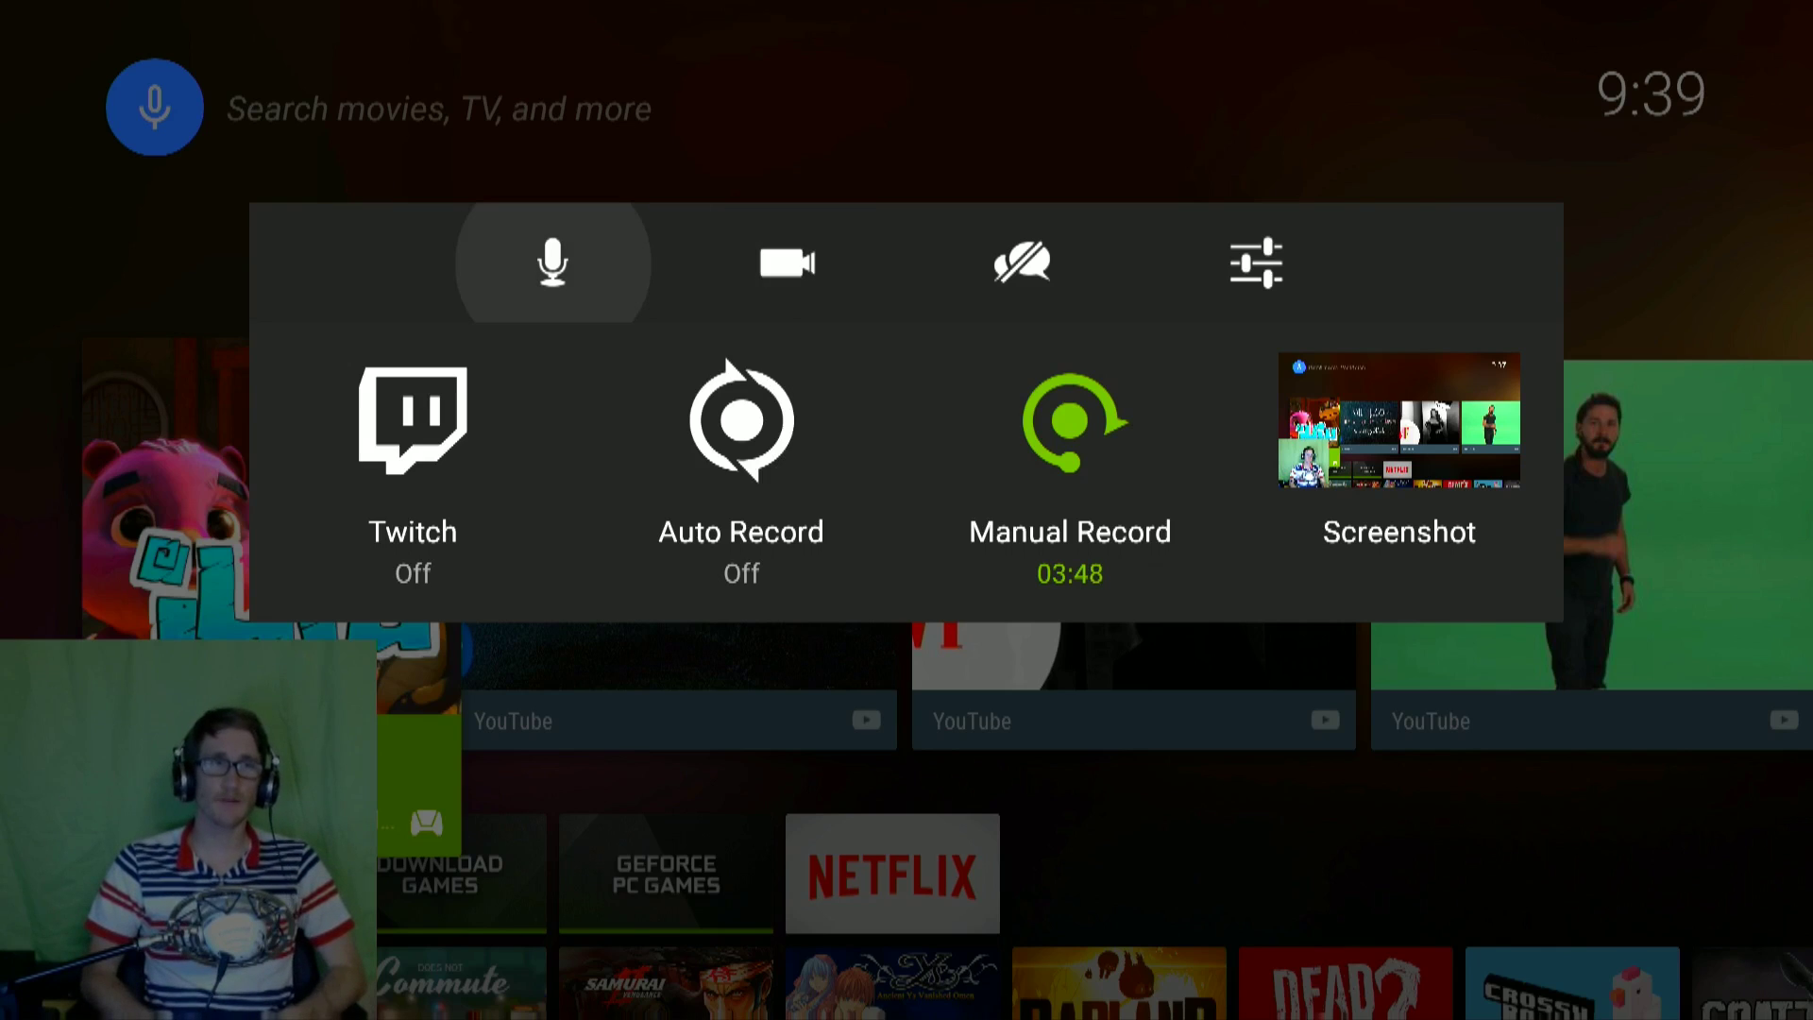
pyautogui.press('Return')
# Turn the camera feed off and back on
pyautogui.press('Right')
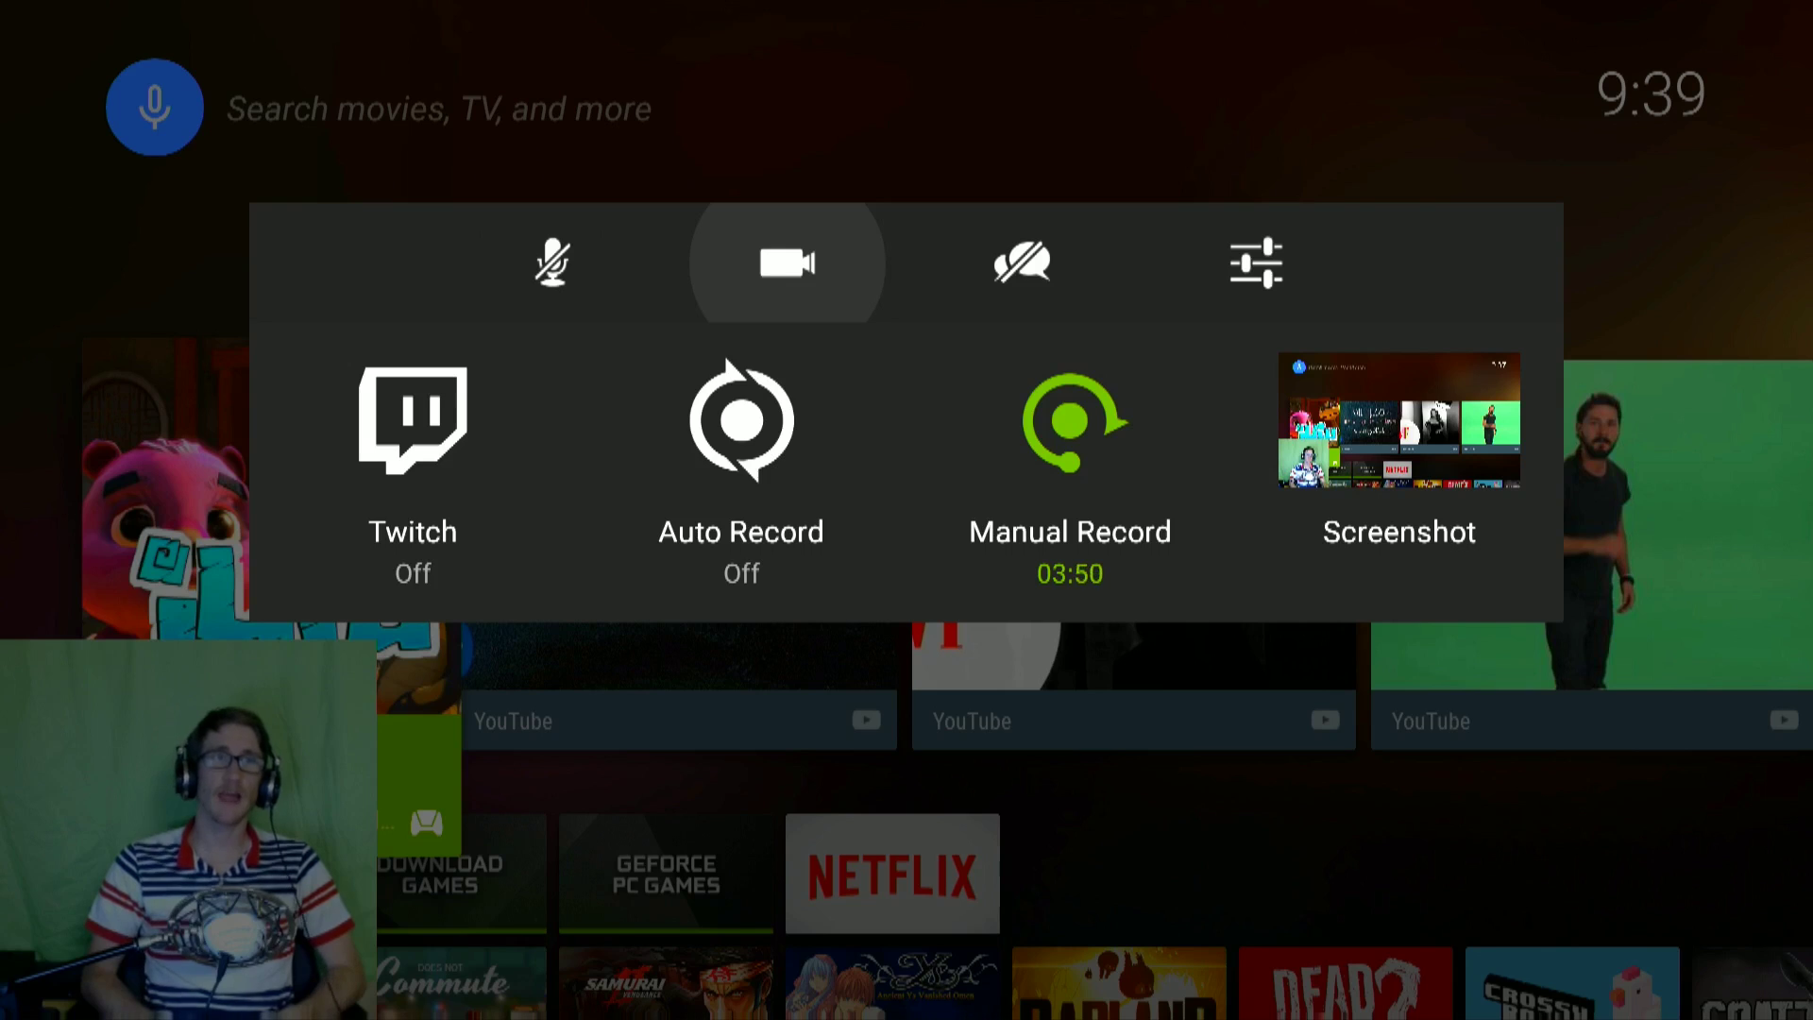
pyautogui.press('Return')
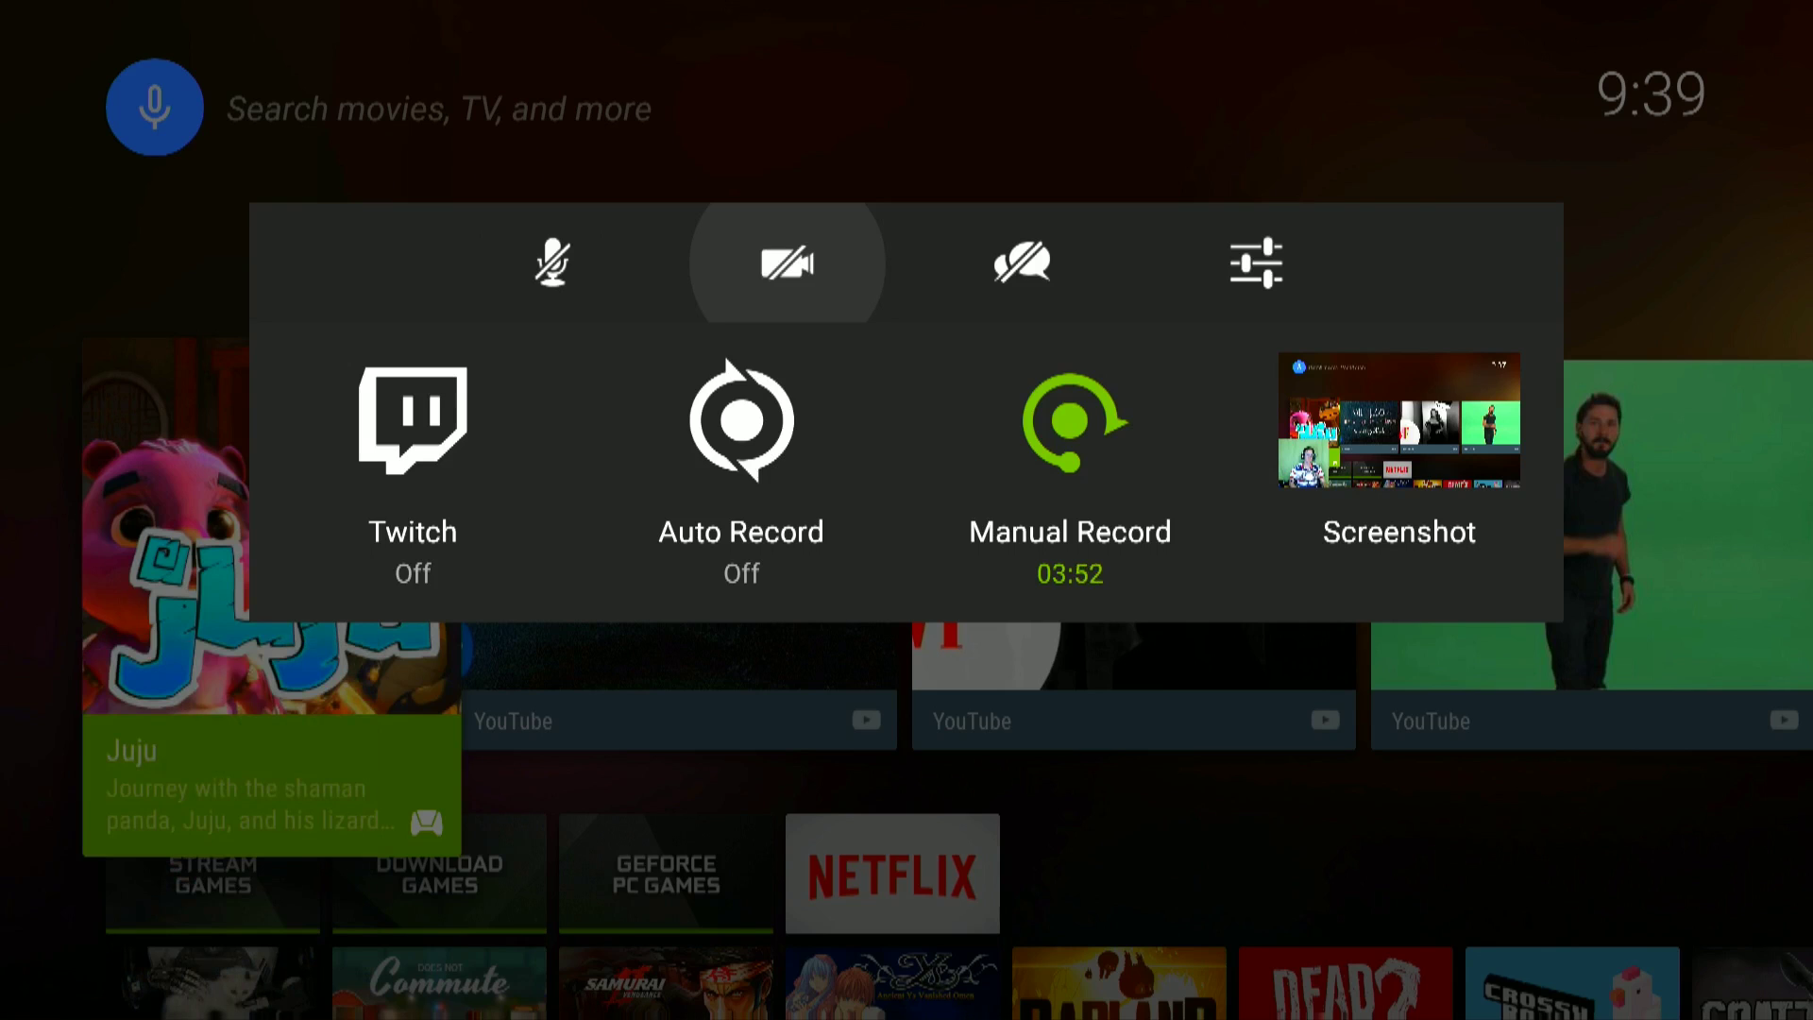
pyautogui.press('Return')
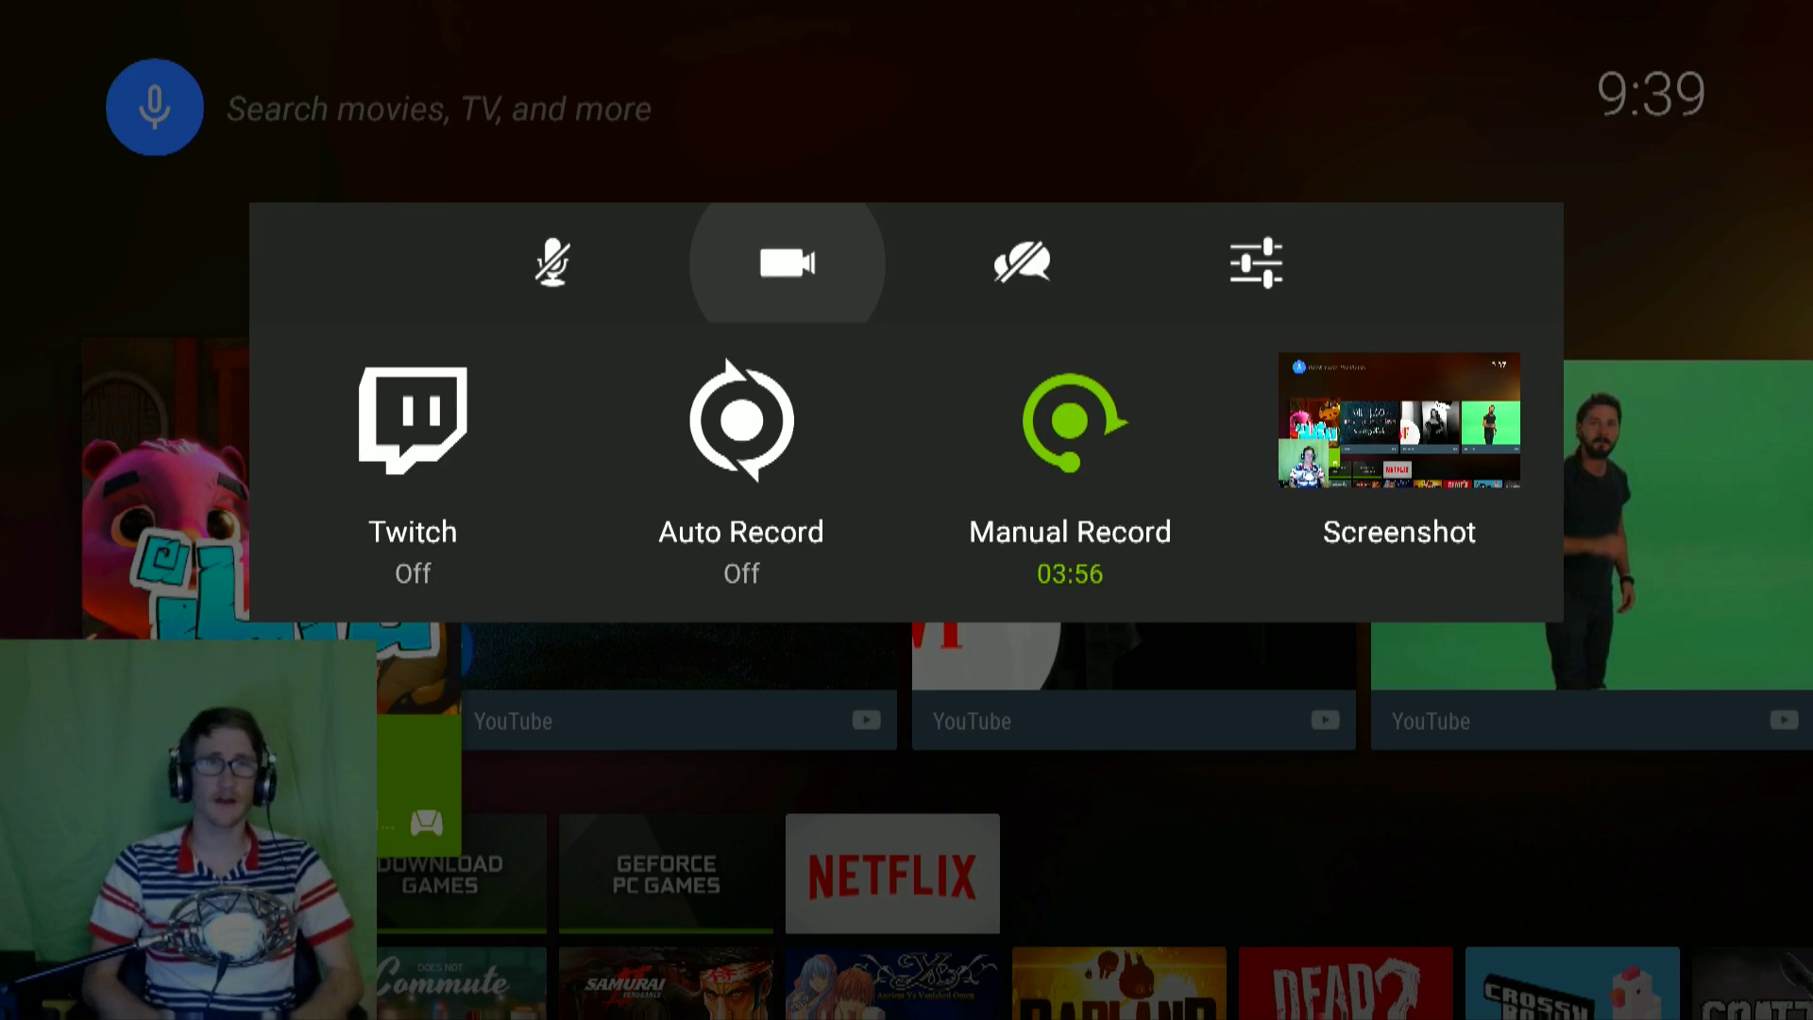
# Enable chat for the next broadcast
pyautogui.press('Right')
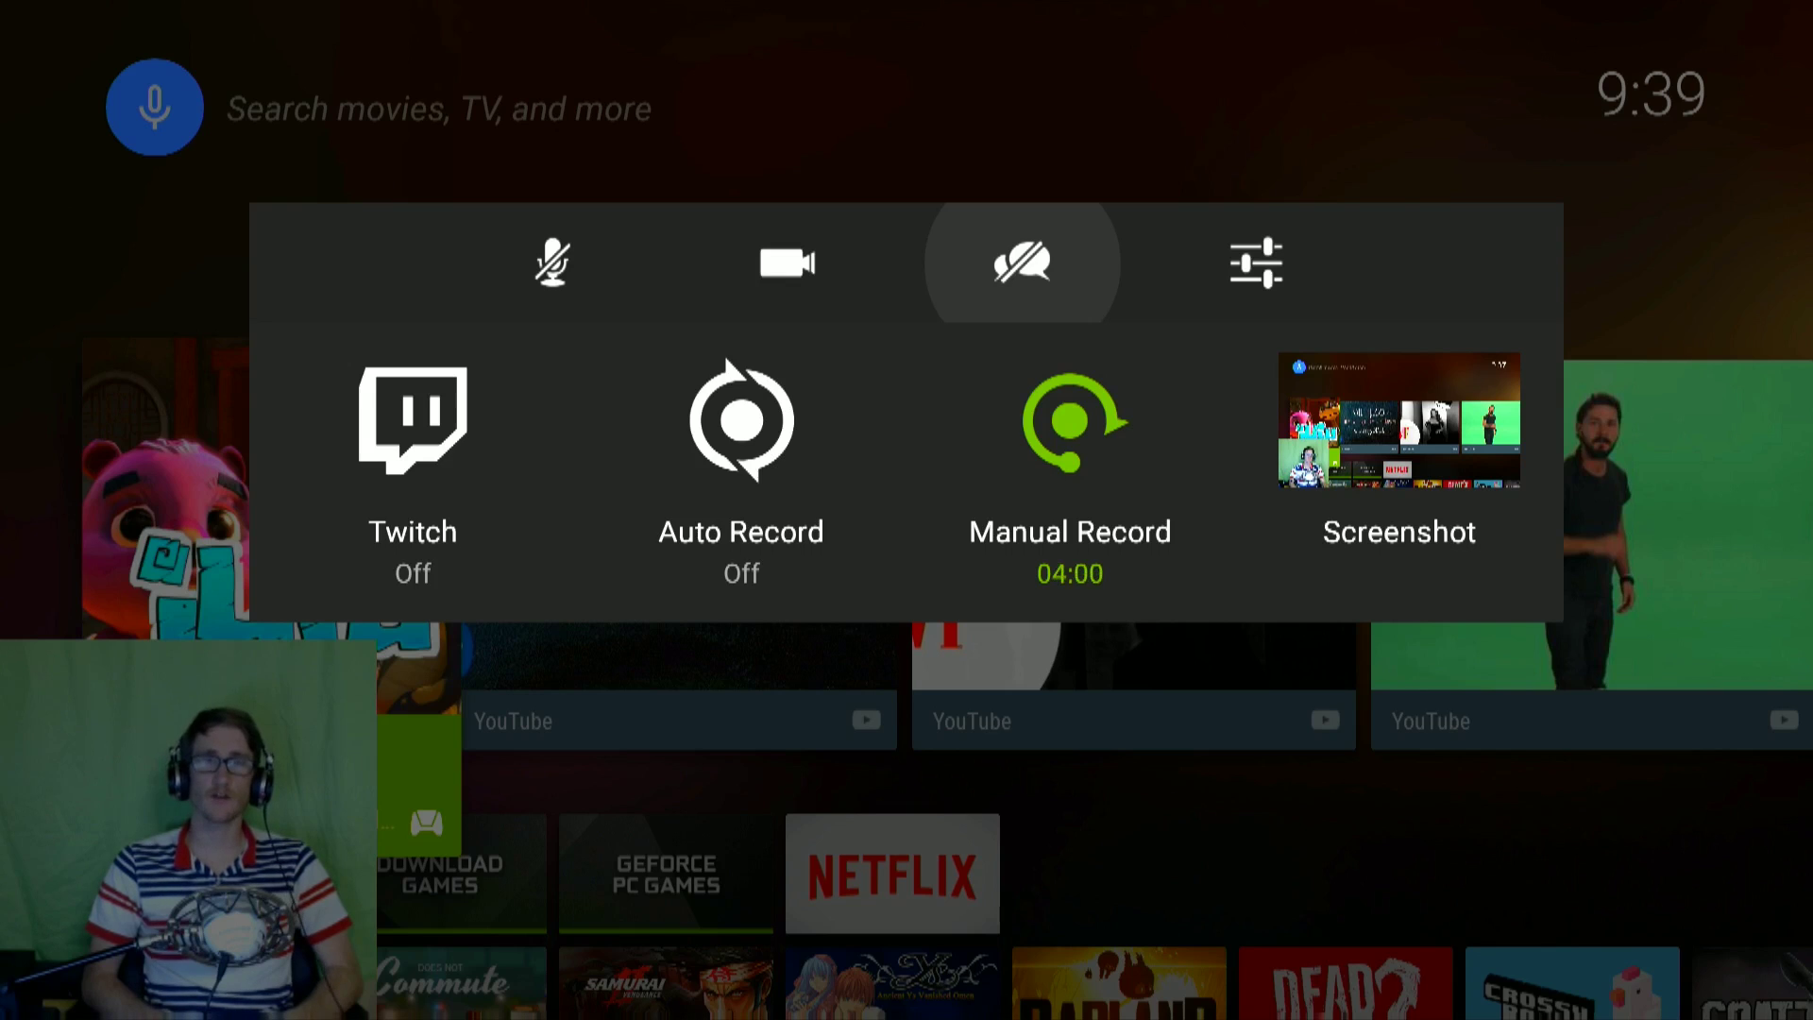
pyautogui.press('Return')
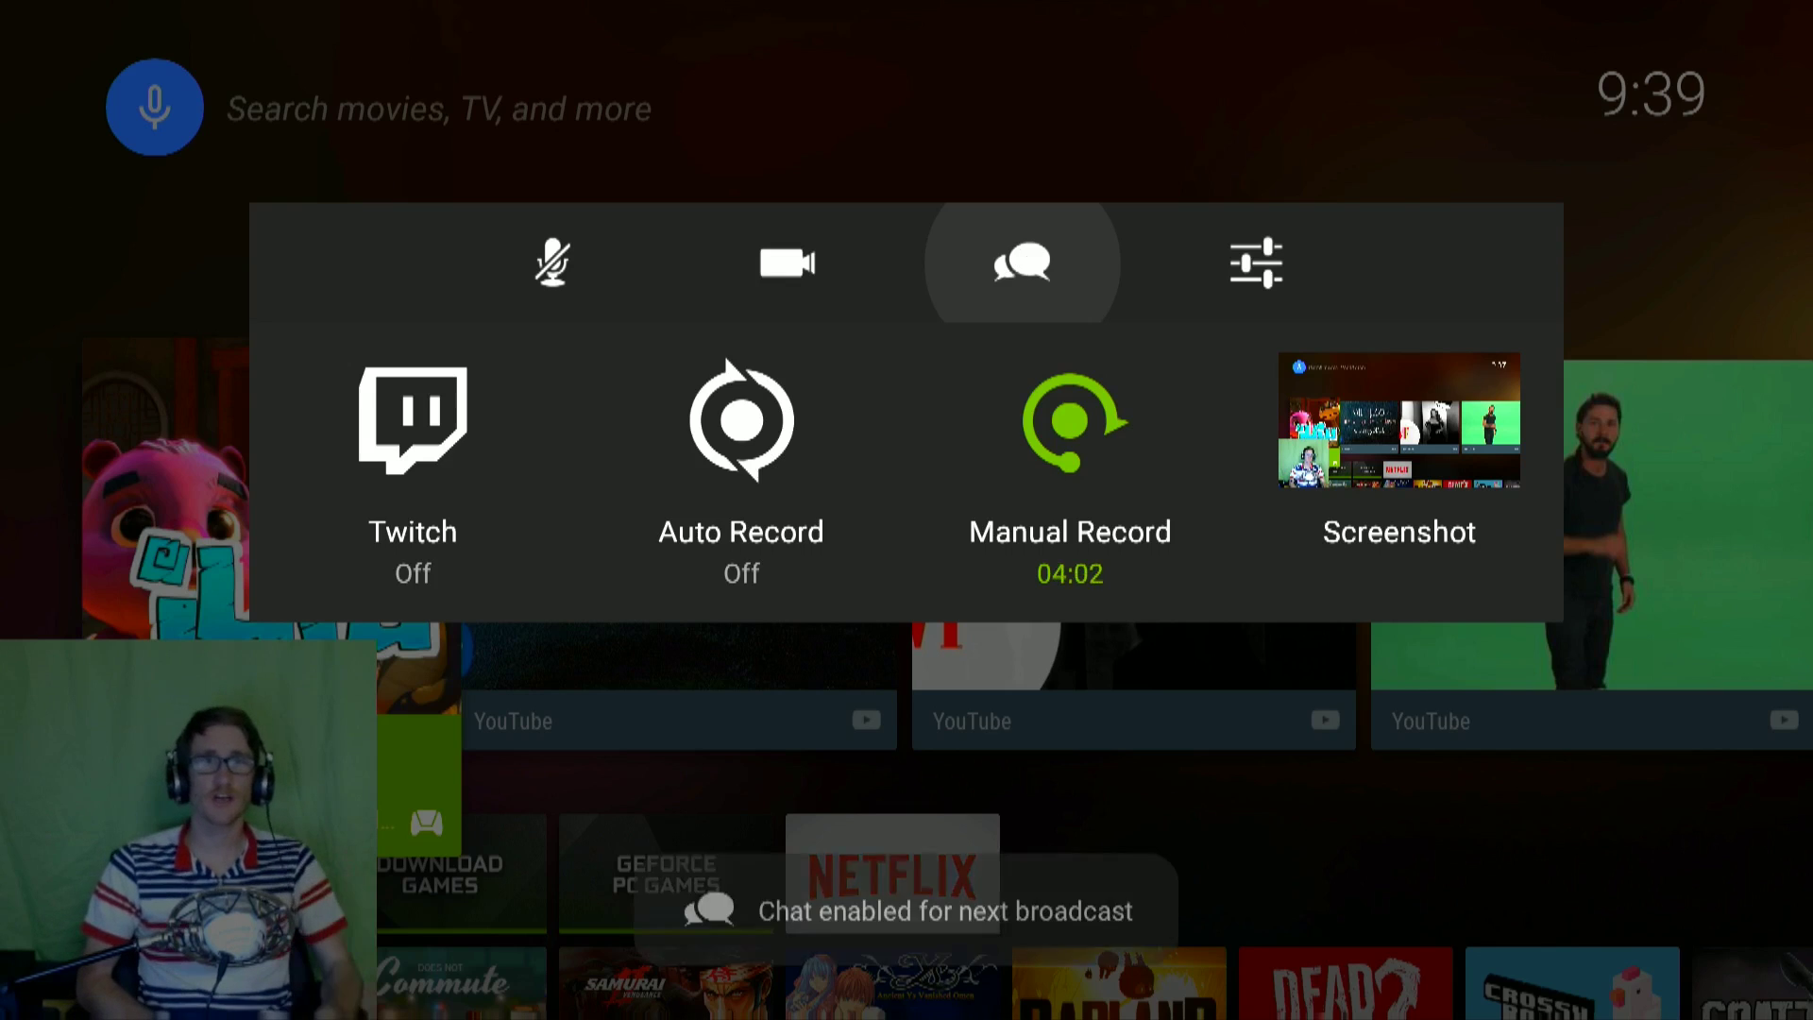
# Open the Recommend best settings prompt in the Twitch share settings and cancel it
pyautogui.press('Right')
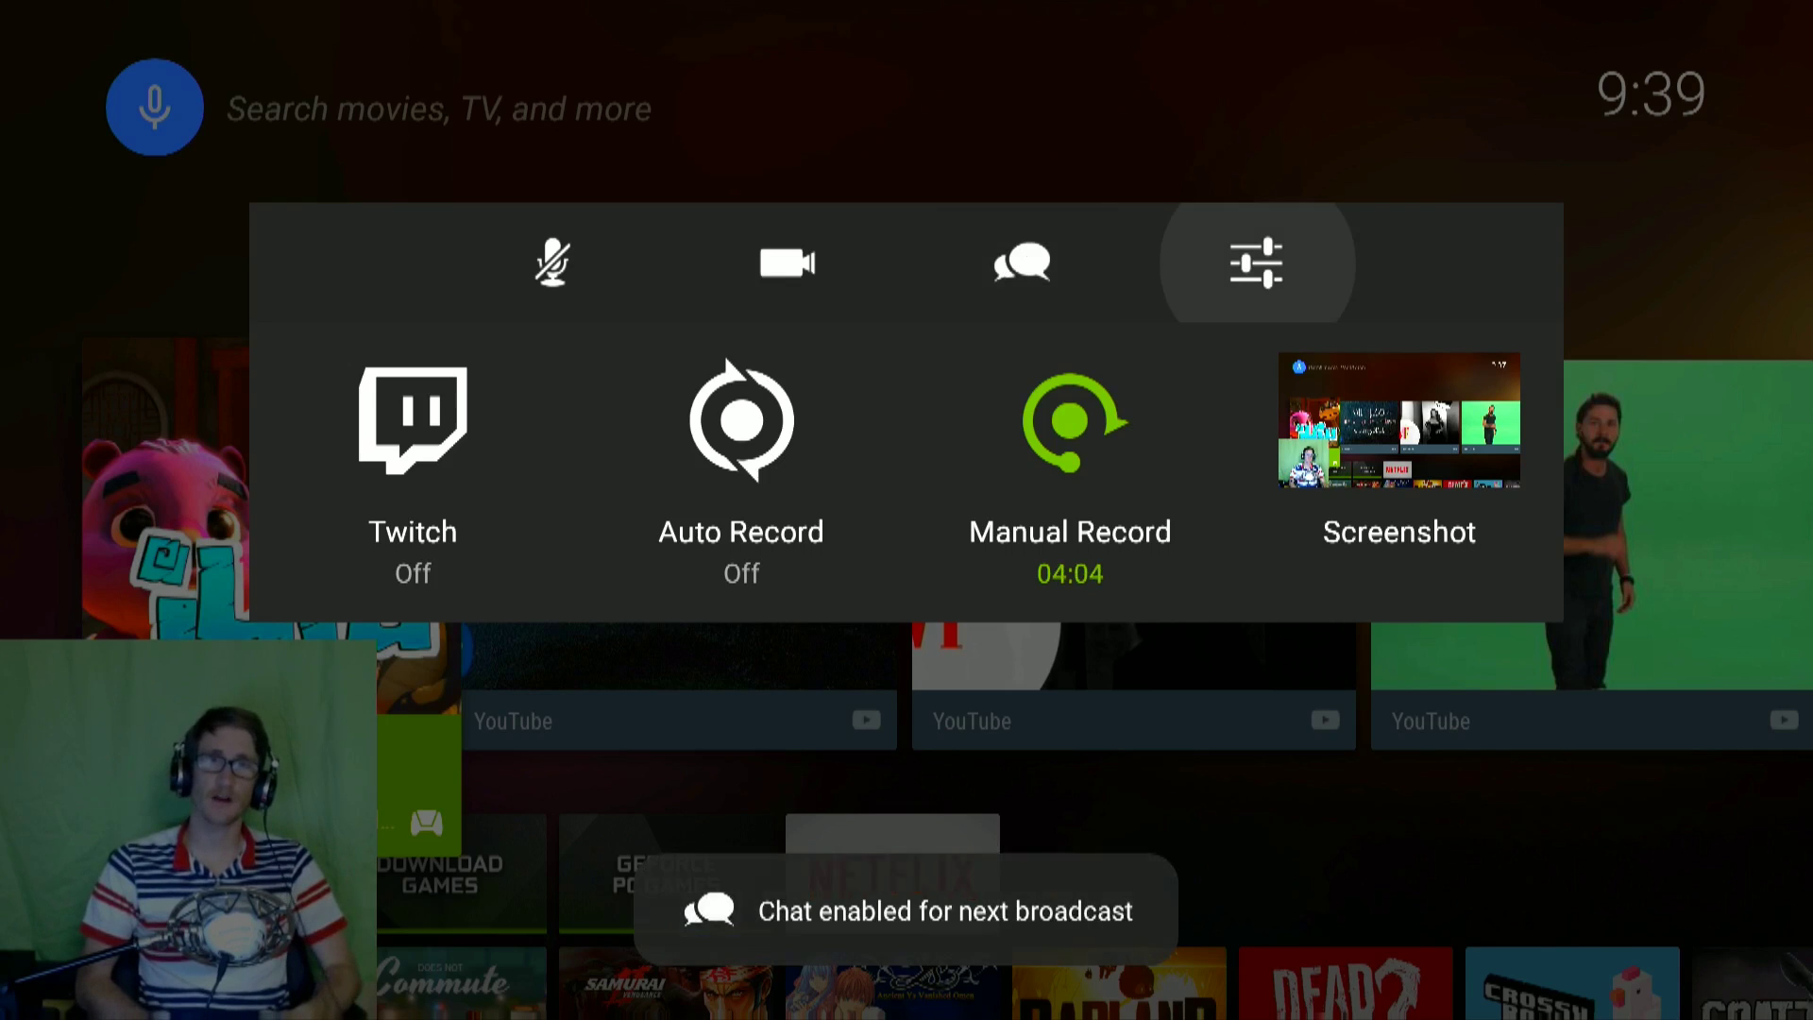
pyautogui.press('Return')
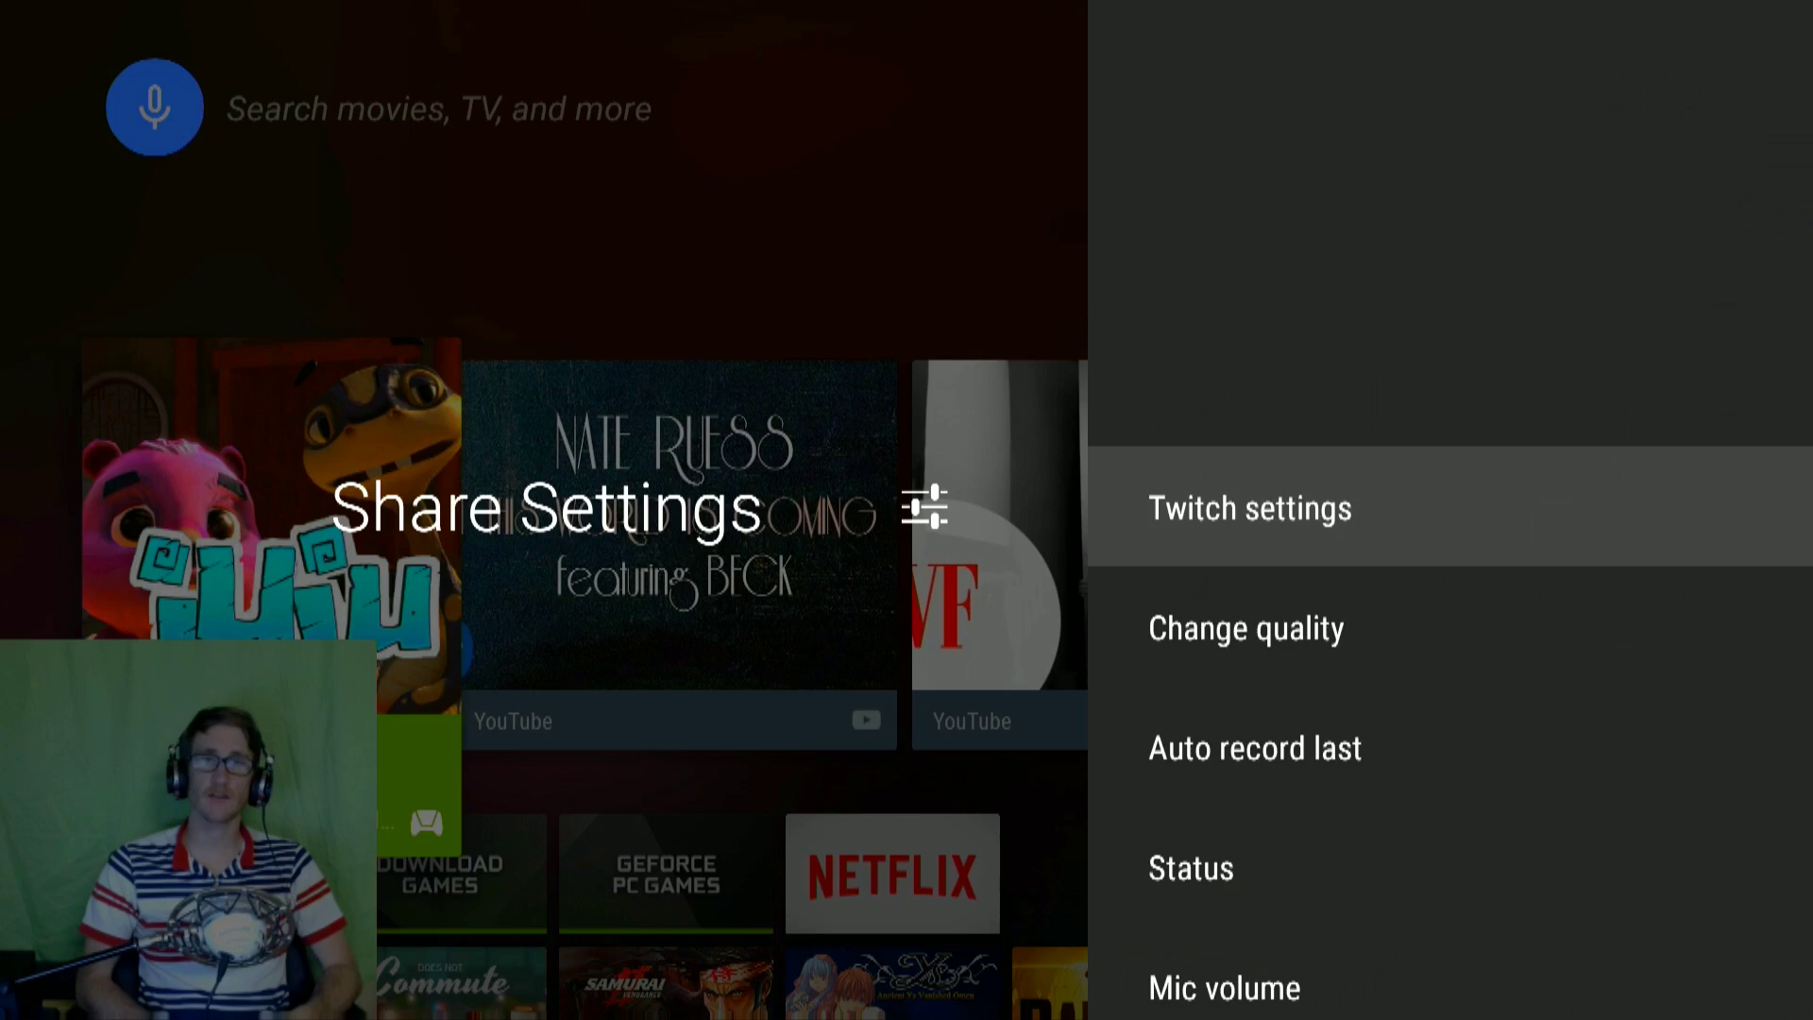
pyautogui.press('Return')
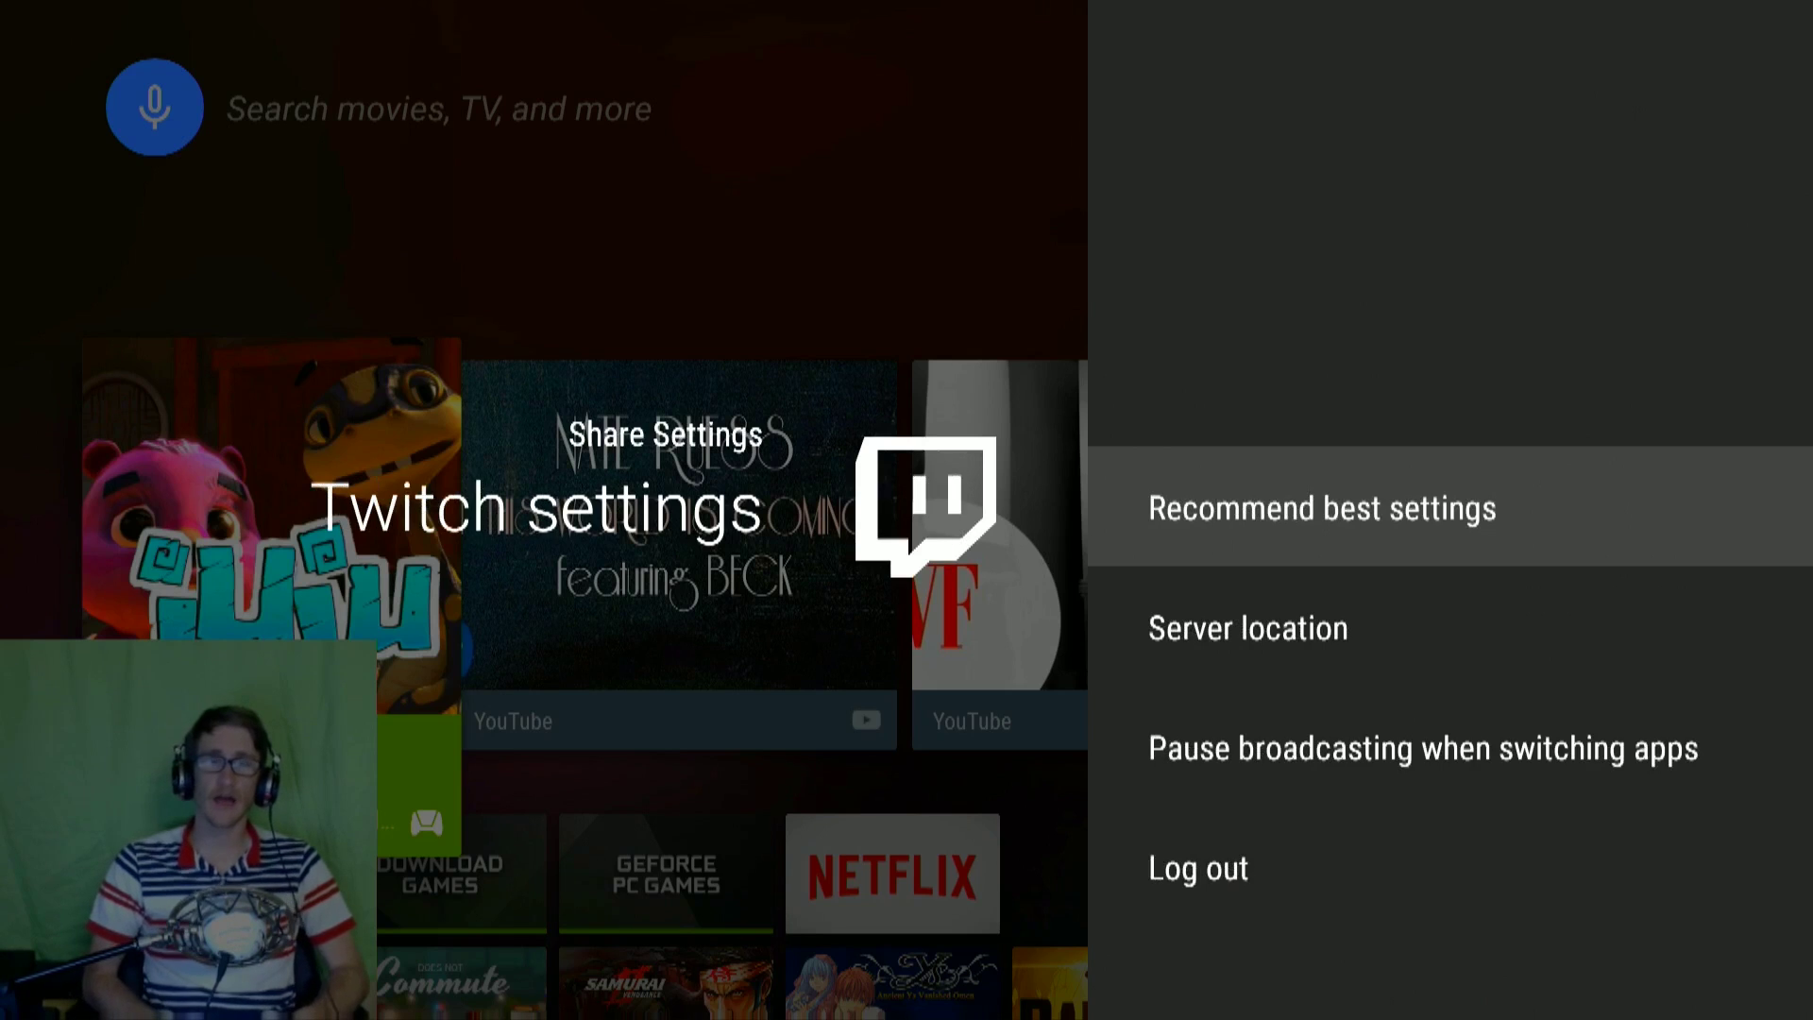
pyautogui.press('Return')
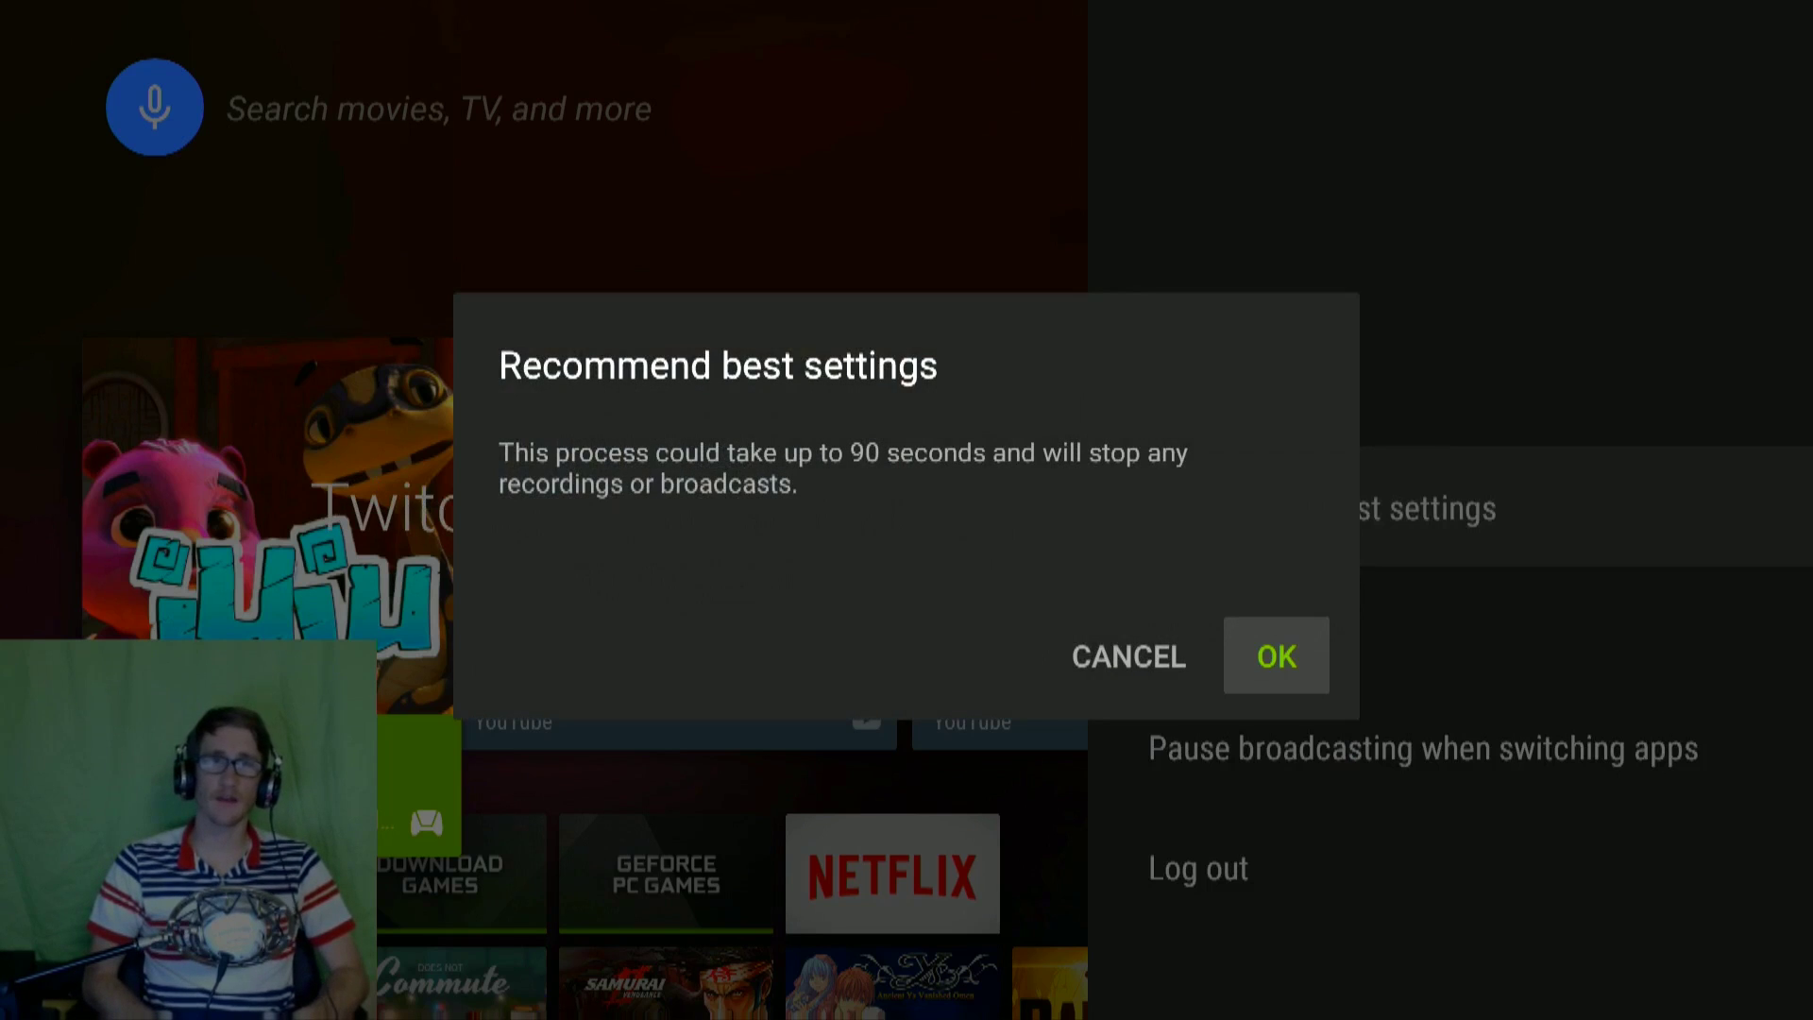
pyautogui.press('Left')
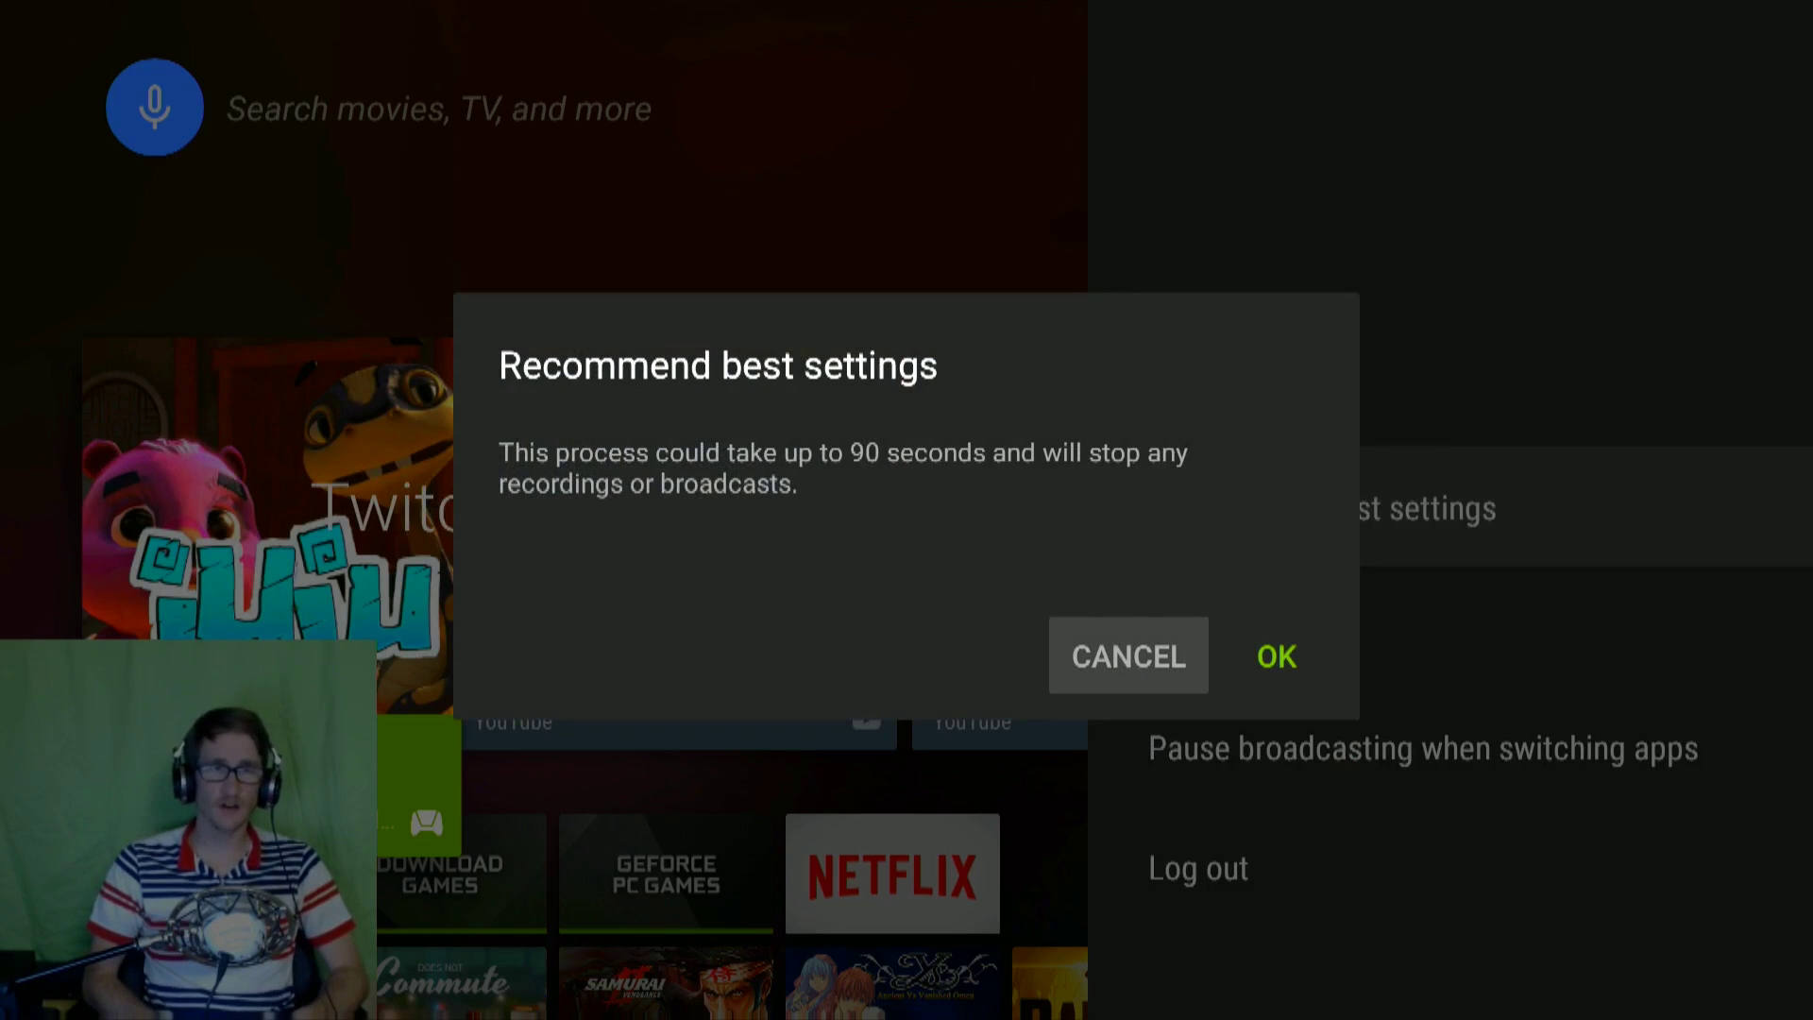
pyautogui.press('Return')
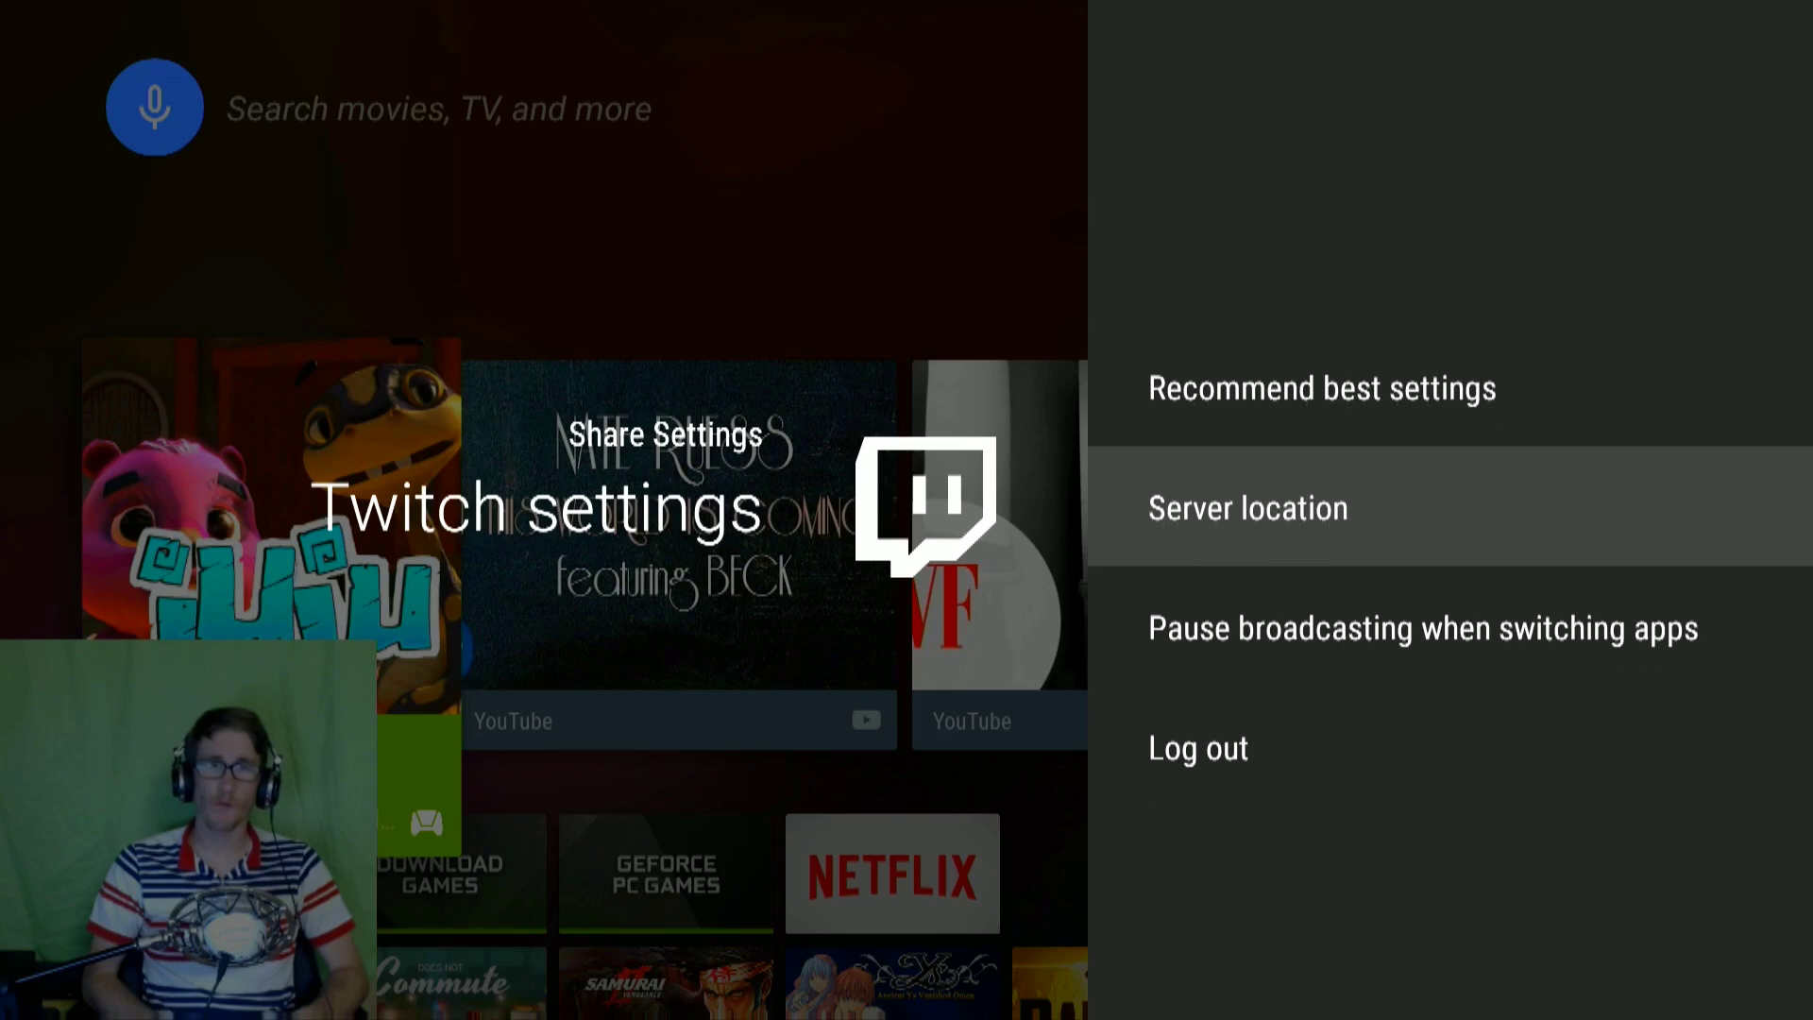
# Review the Twitch server location and the remaining Twitch settings, and return to the share settings
pyautogui.press('Return')
pyautogui.press('Down')
pyautogui.press('Down')
pyautogui.press('Down')
pyautogui.press('Return')
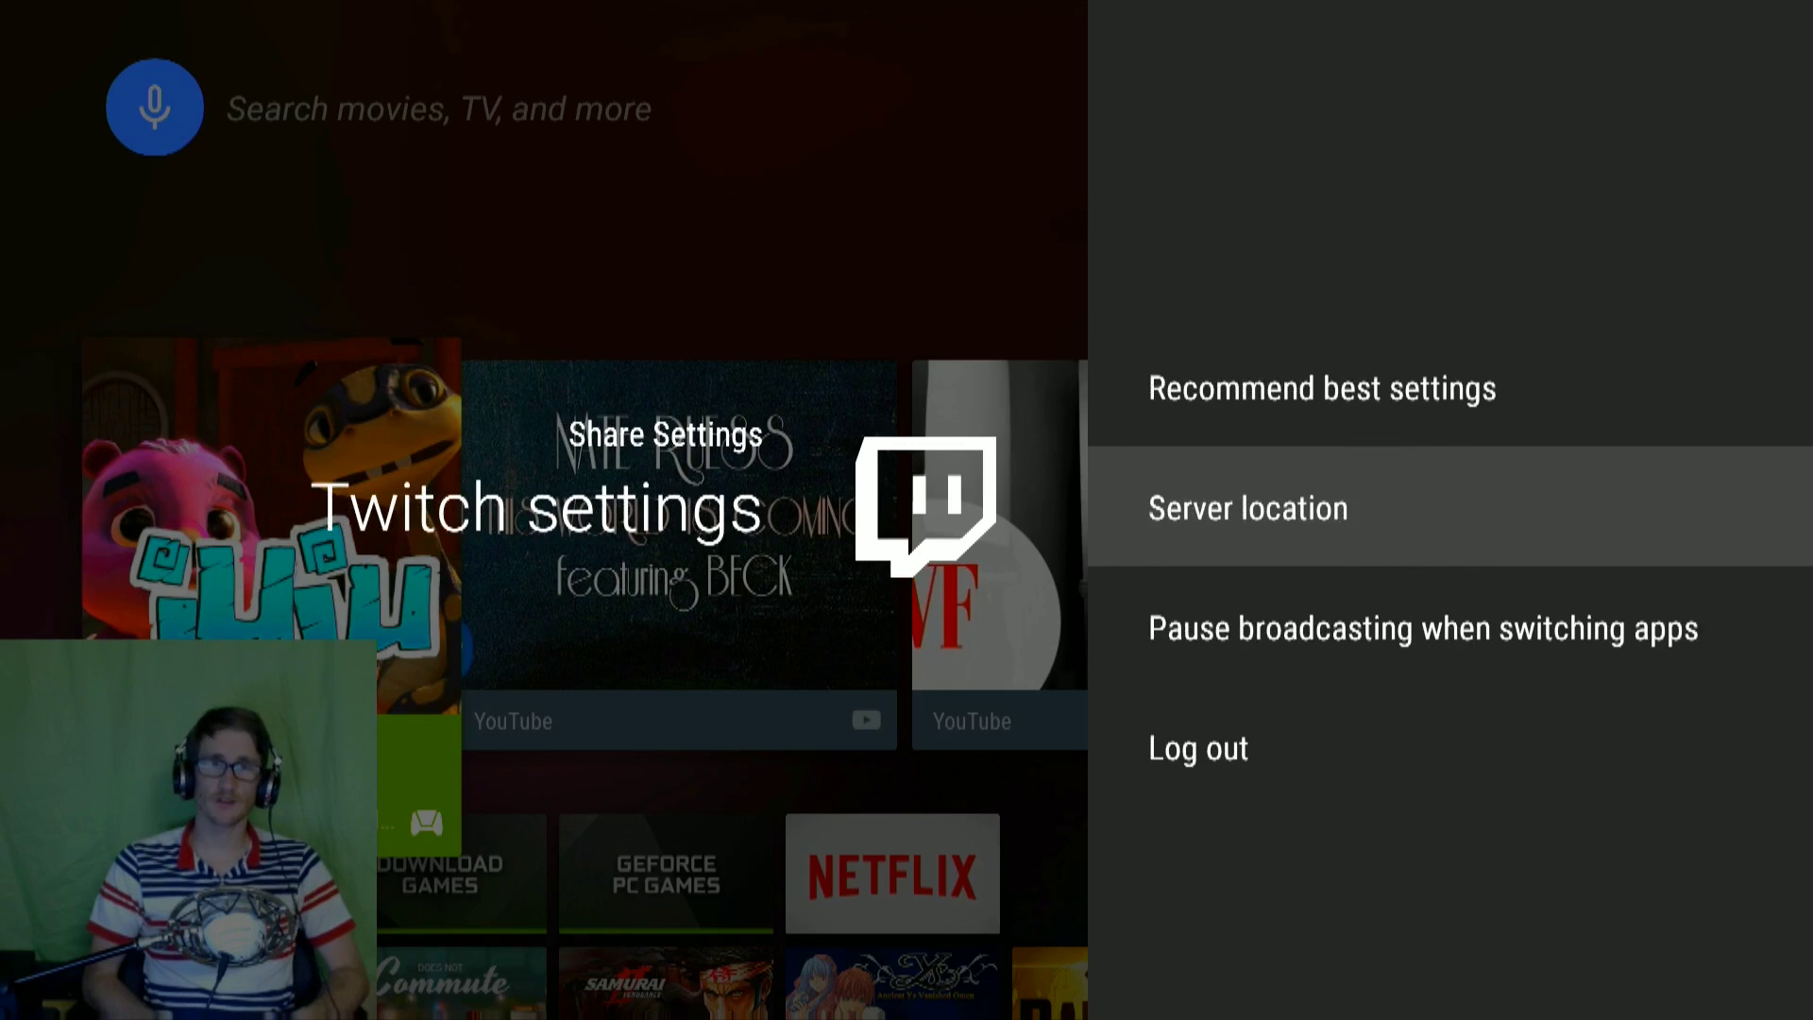
pyautogui.press('Down')
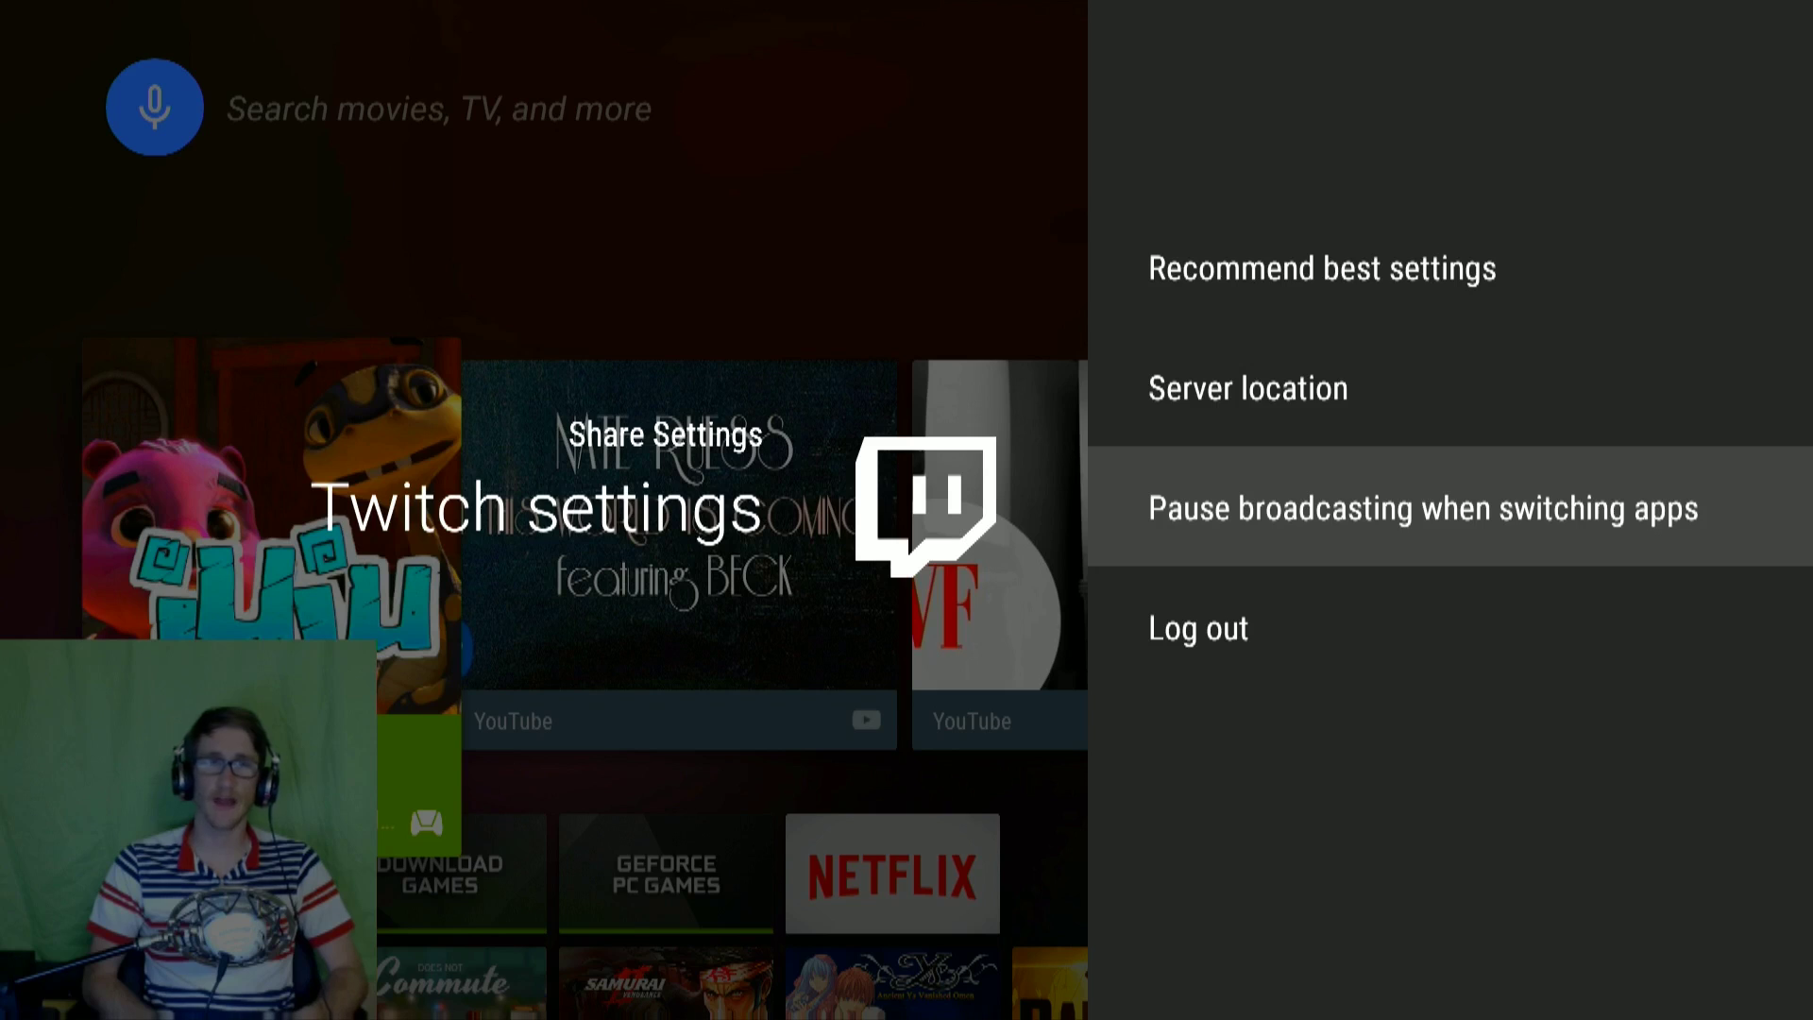
pyautogui.press('Down')
pyautogui.press('Up')
pyautogui.press('Escape')
# Review the sharing quality levels from Low to Ultra and return to the share settings
pyautogui.press('Down')
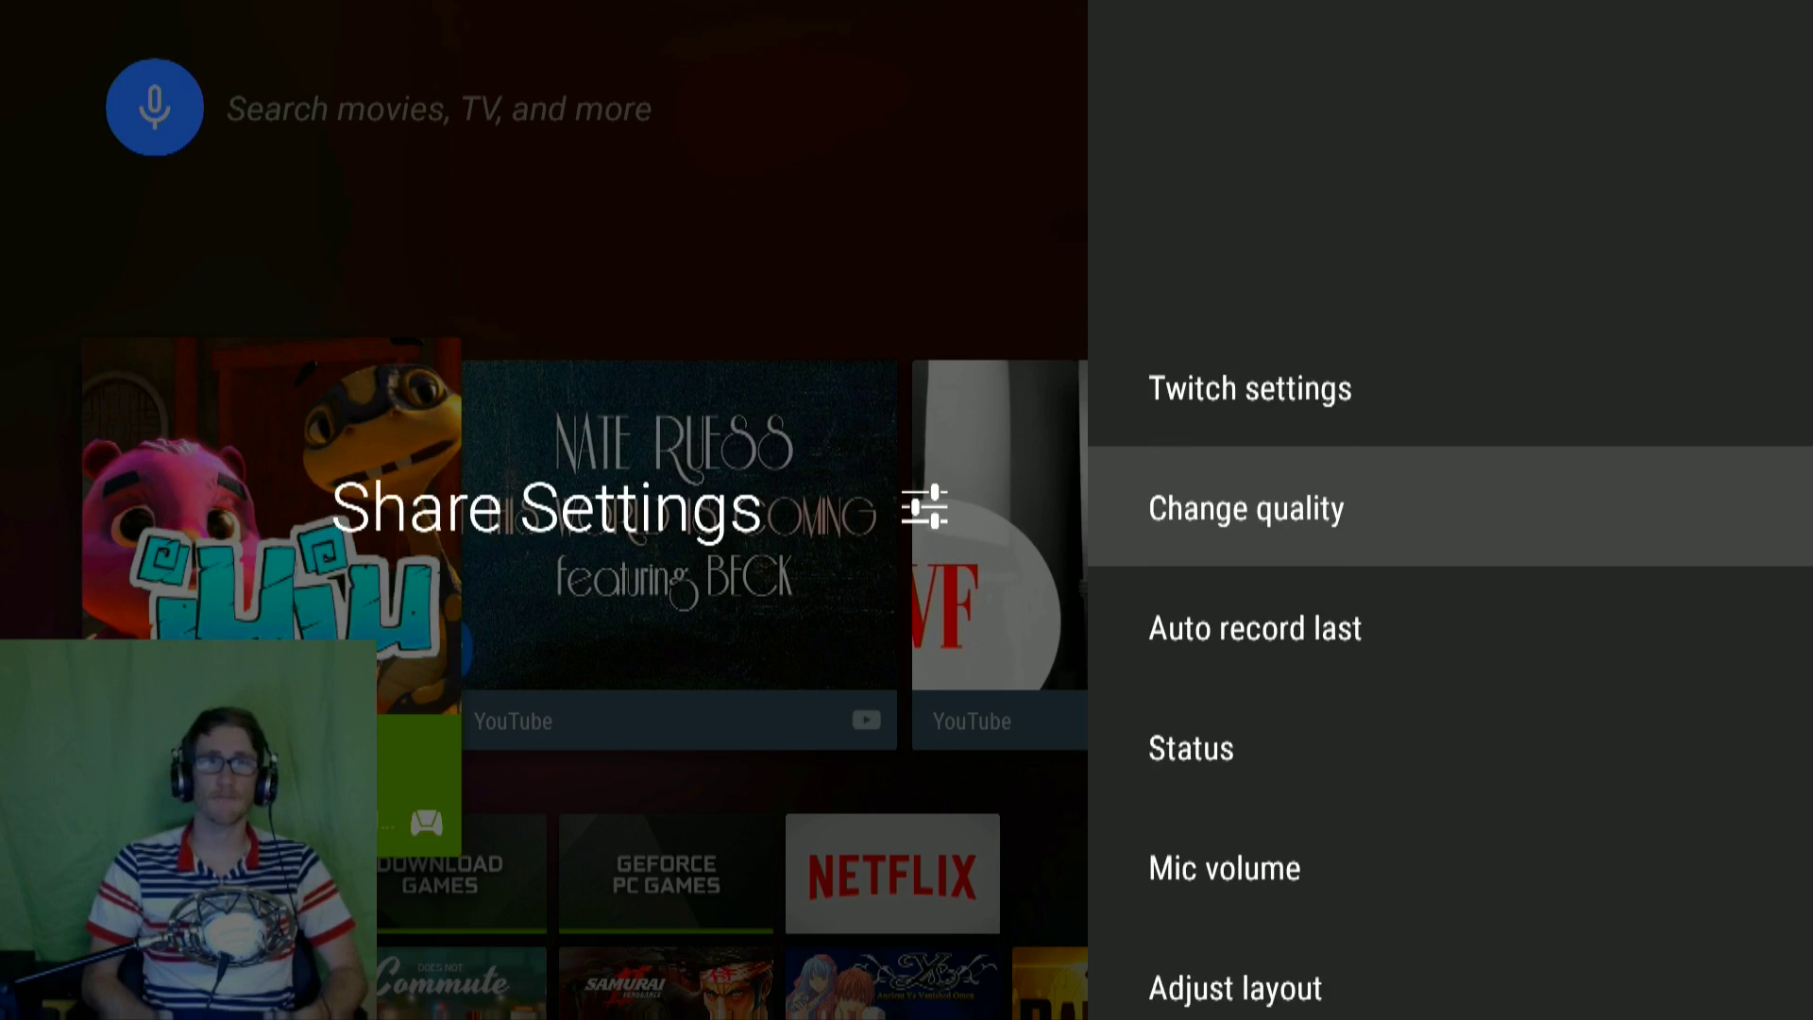
pyautogui.press('Return')
pyautogui.press('Up')
pyautogui.press('Up')
pyautogui.press('Down')
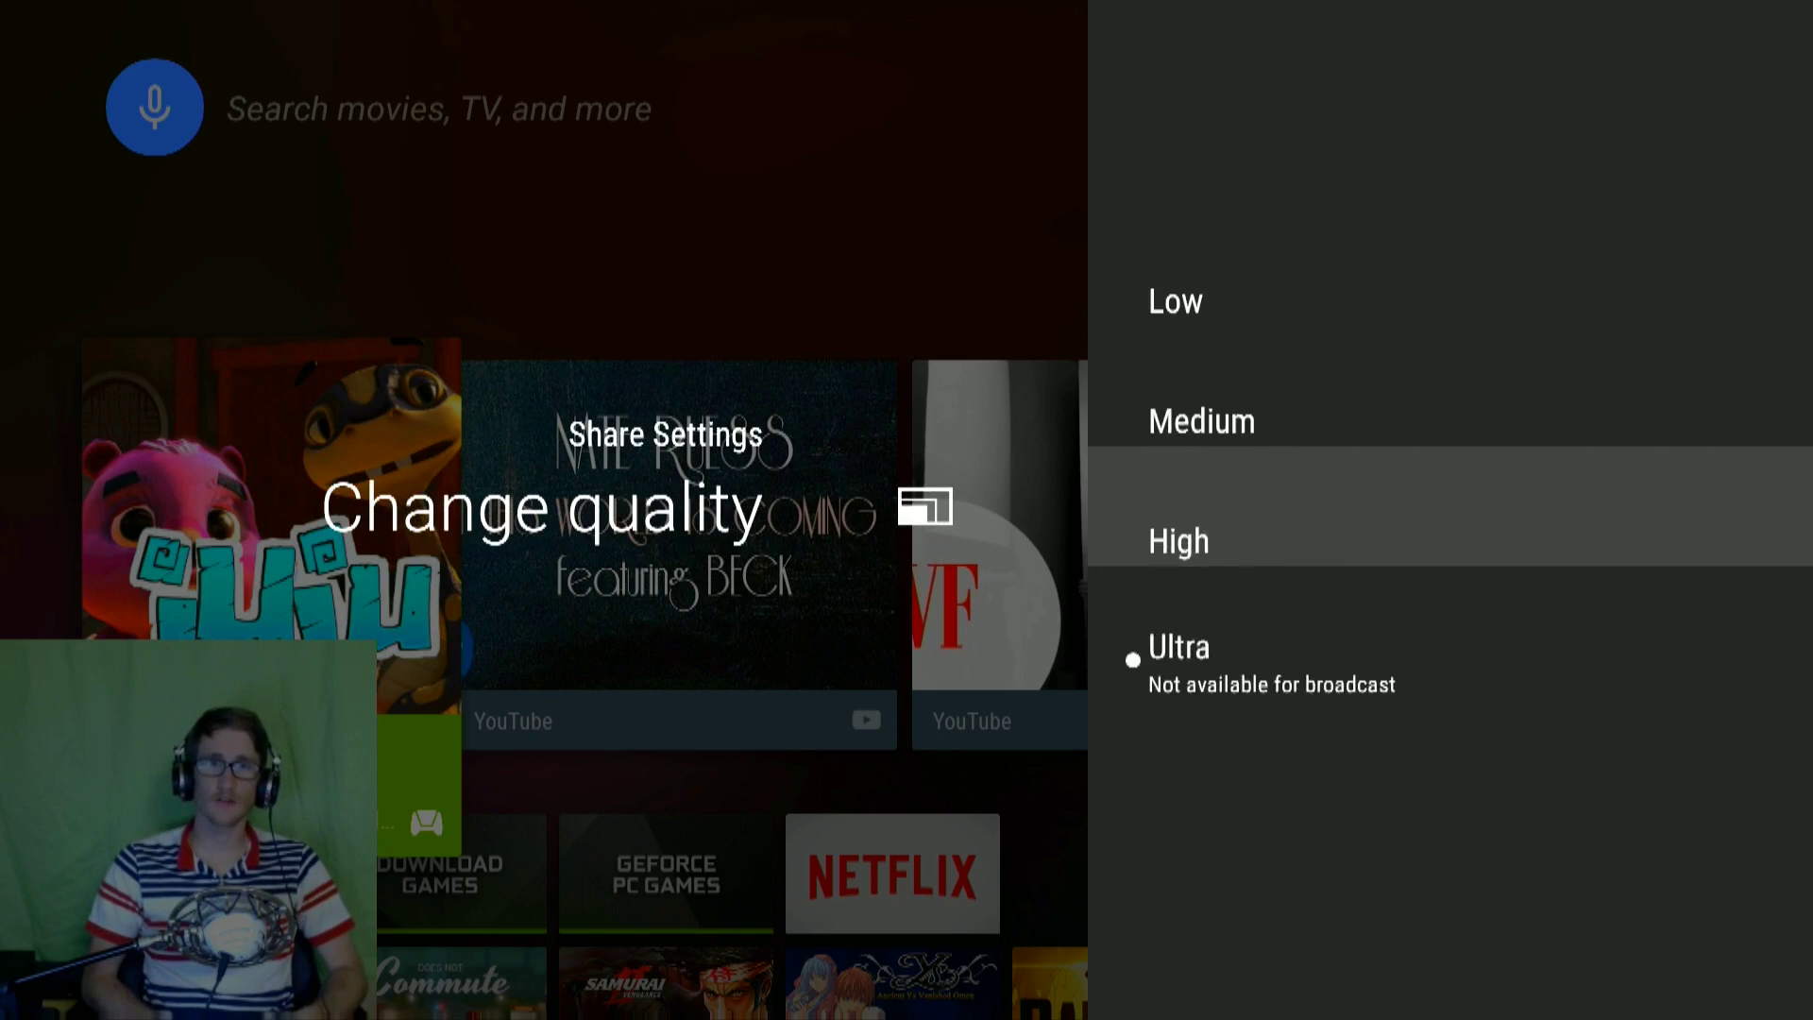
pyautogui.press('Up')
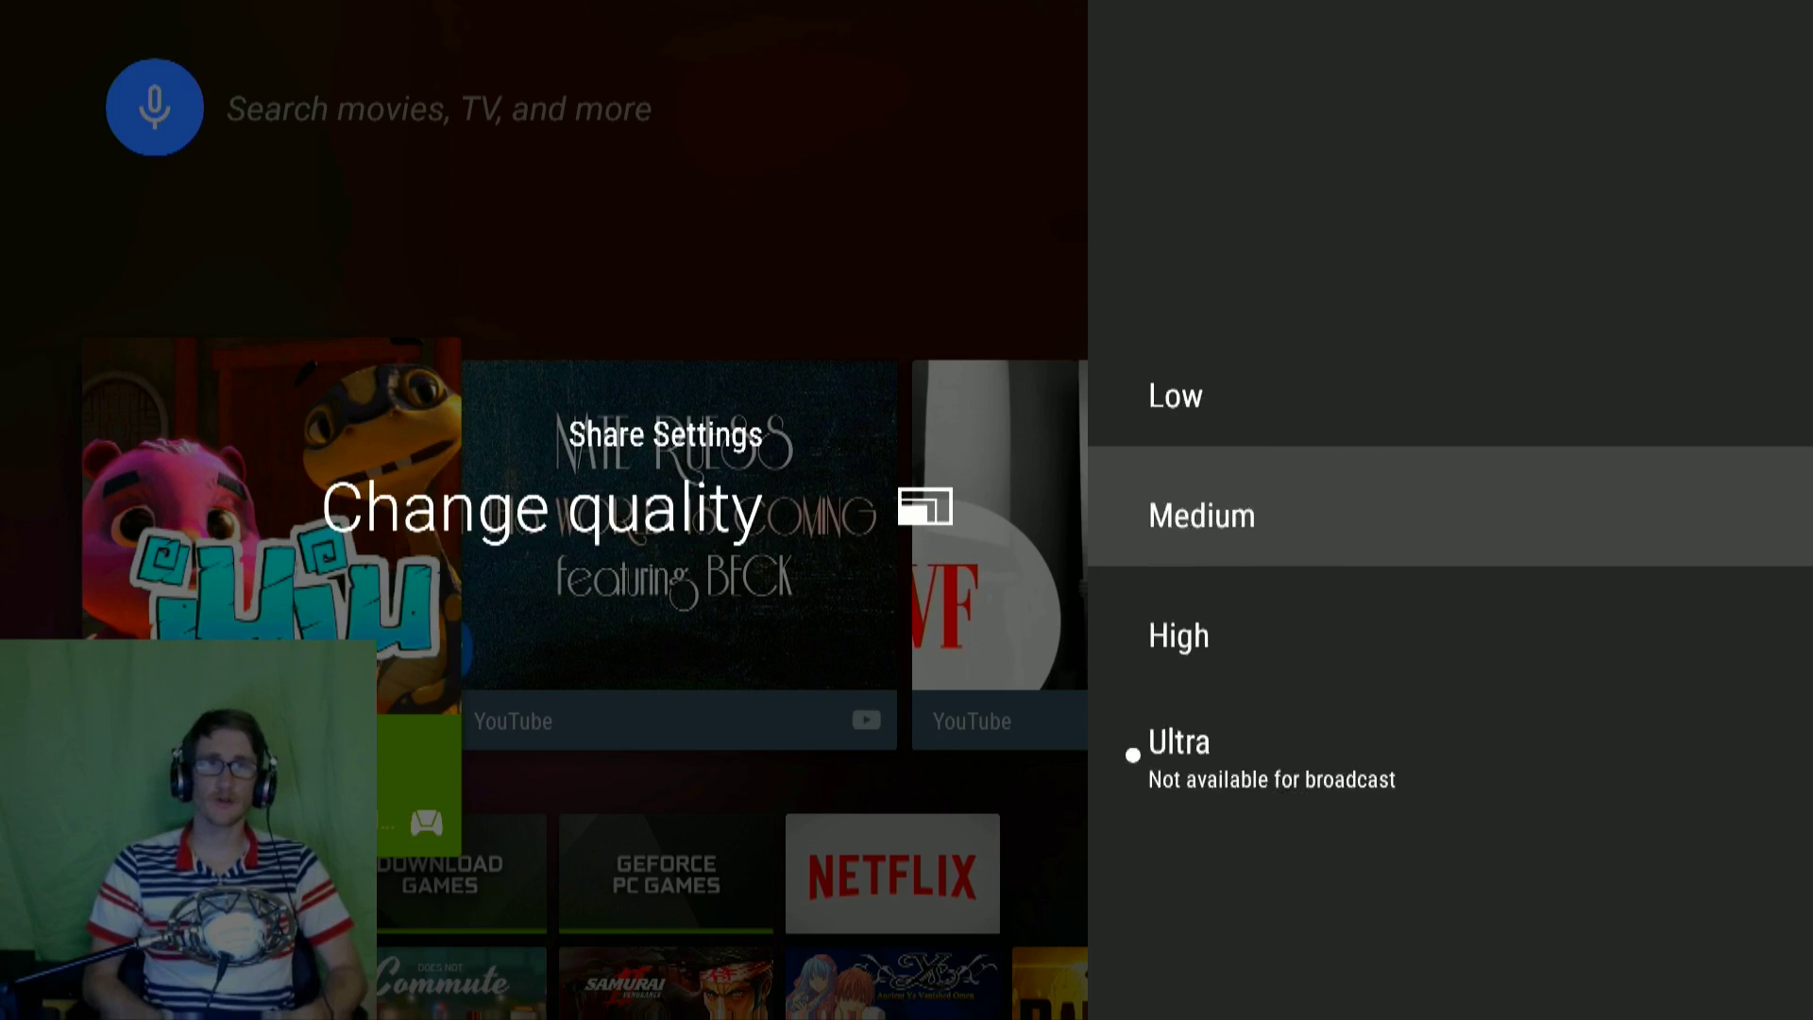
pyautogui.press('Down')
pyautogui.press('Down')
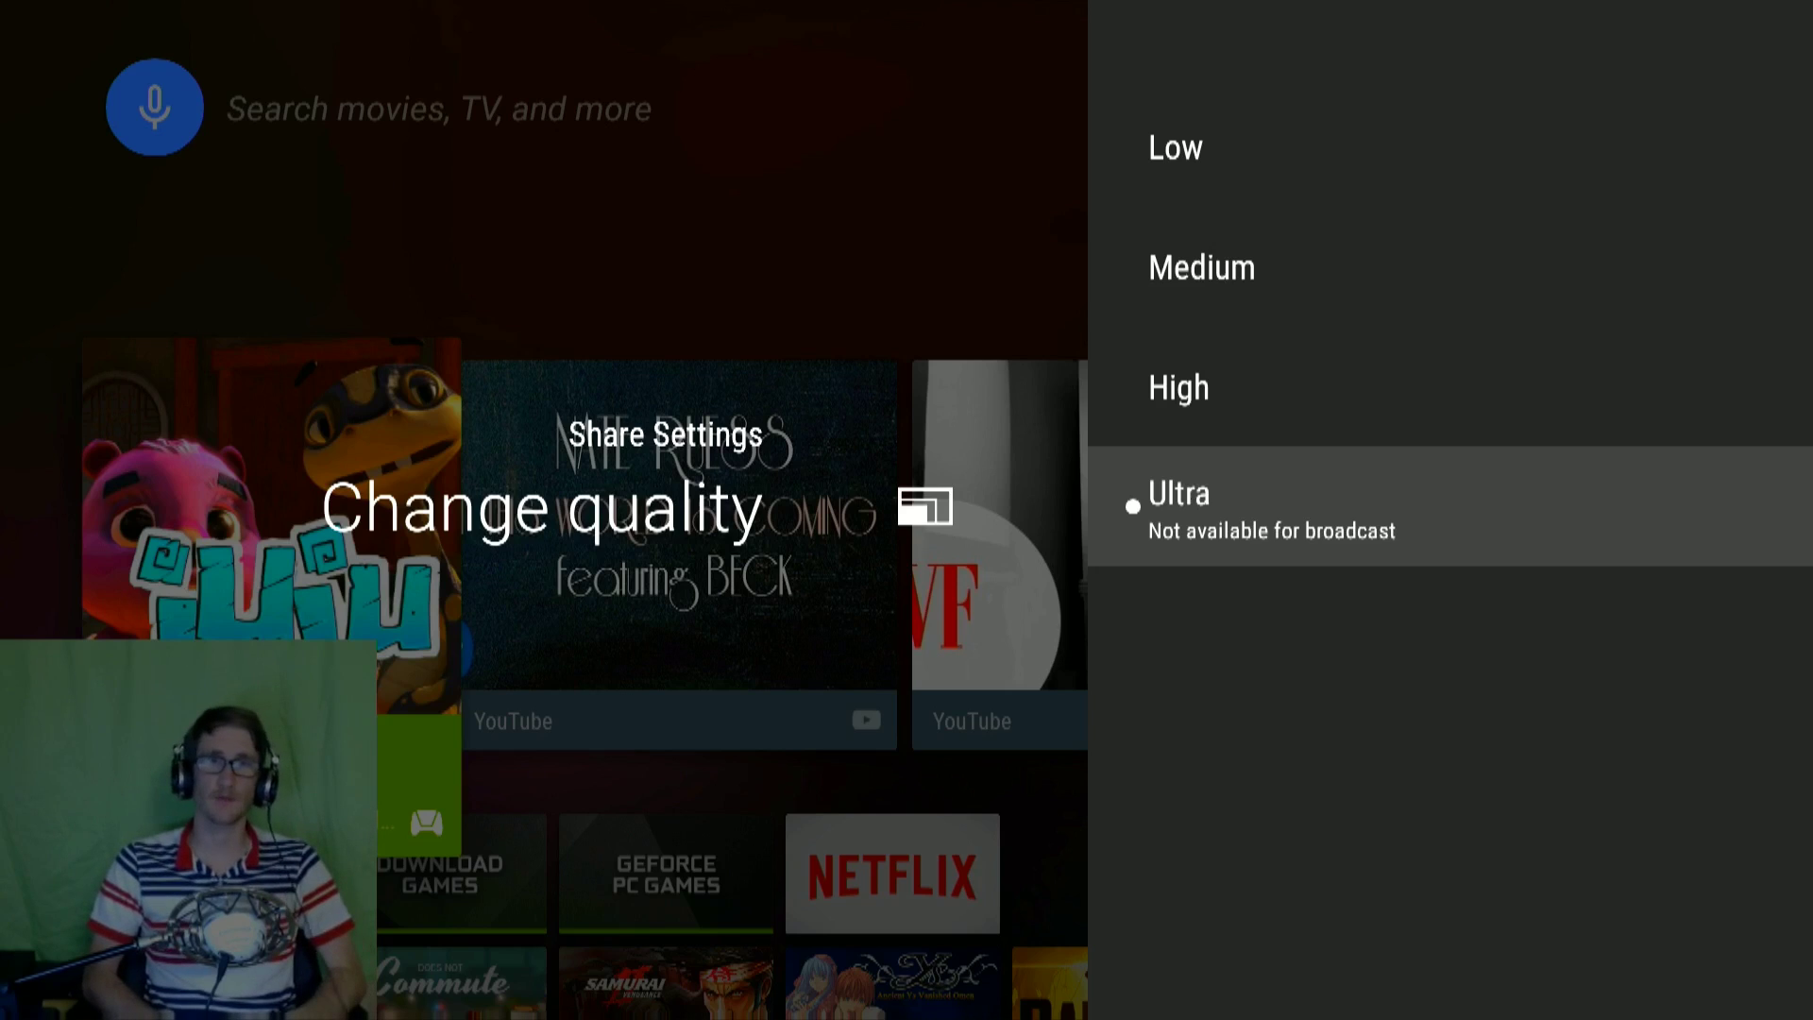
pyautogui.press('Escape')
# Review the available Auto record last durations, from 1 minute to 20 minutes
pyautogui.press('Down')
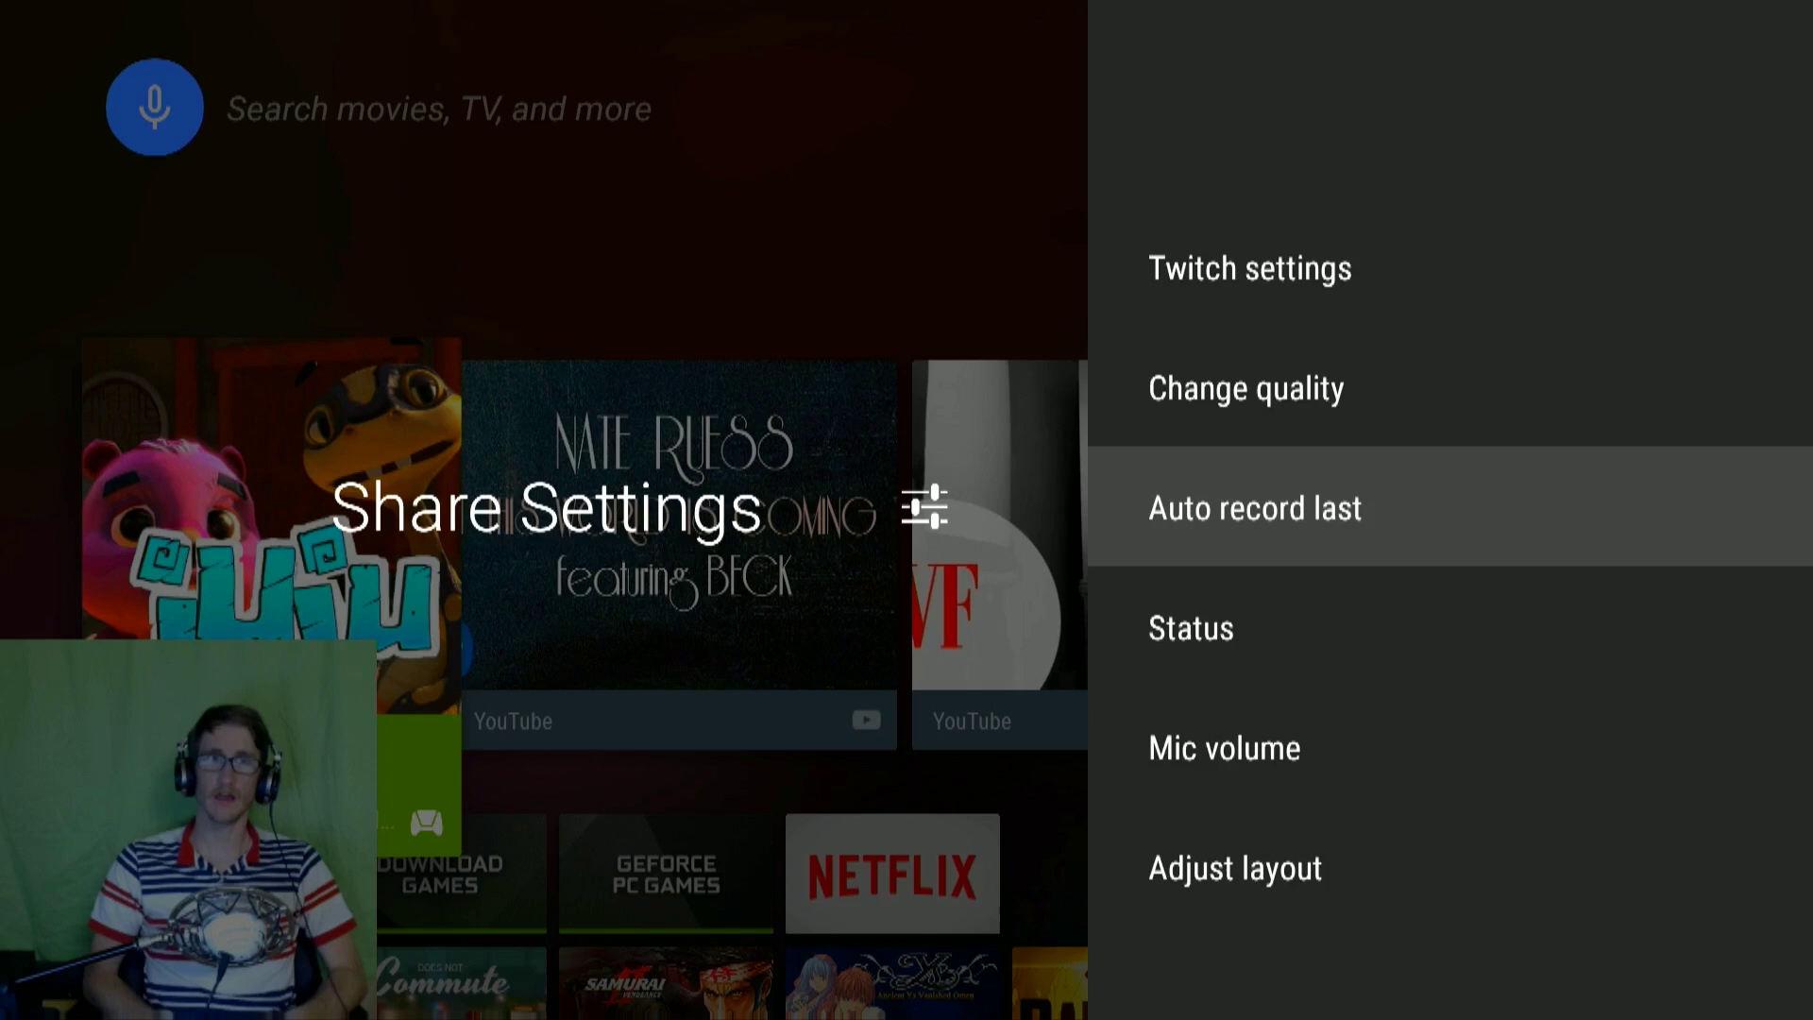
pyautogui.press('Return')
pyautogui.press('Up')
pyautogui.press('Up')
pyautogui.press('Down')
pyautogui.press('Down')
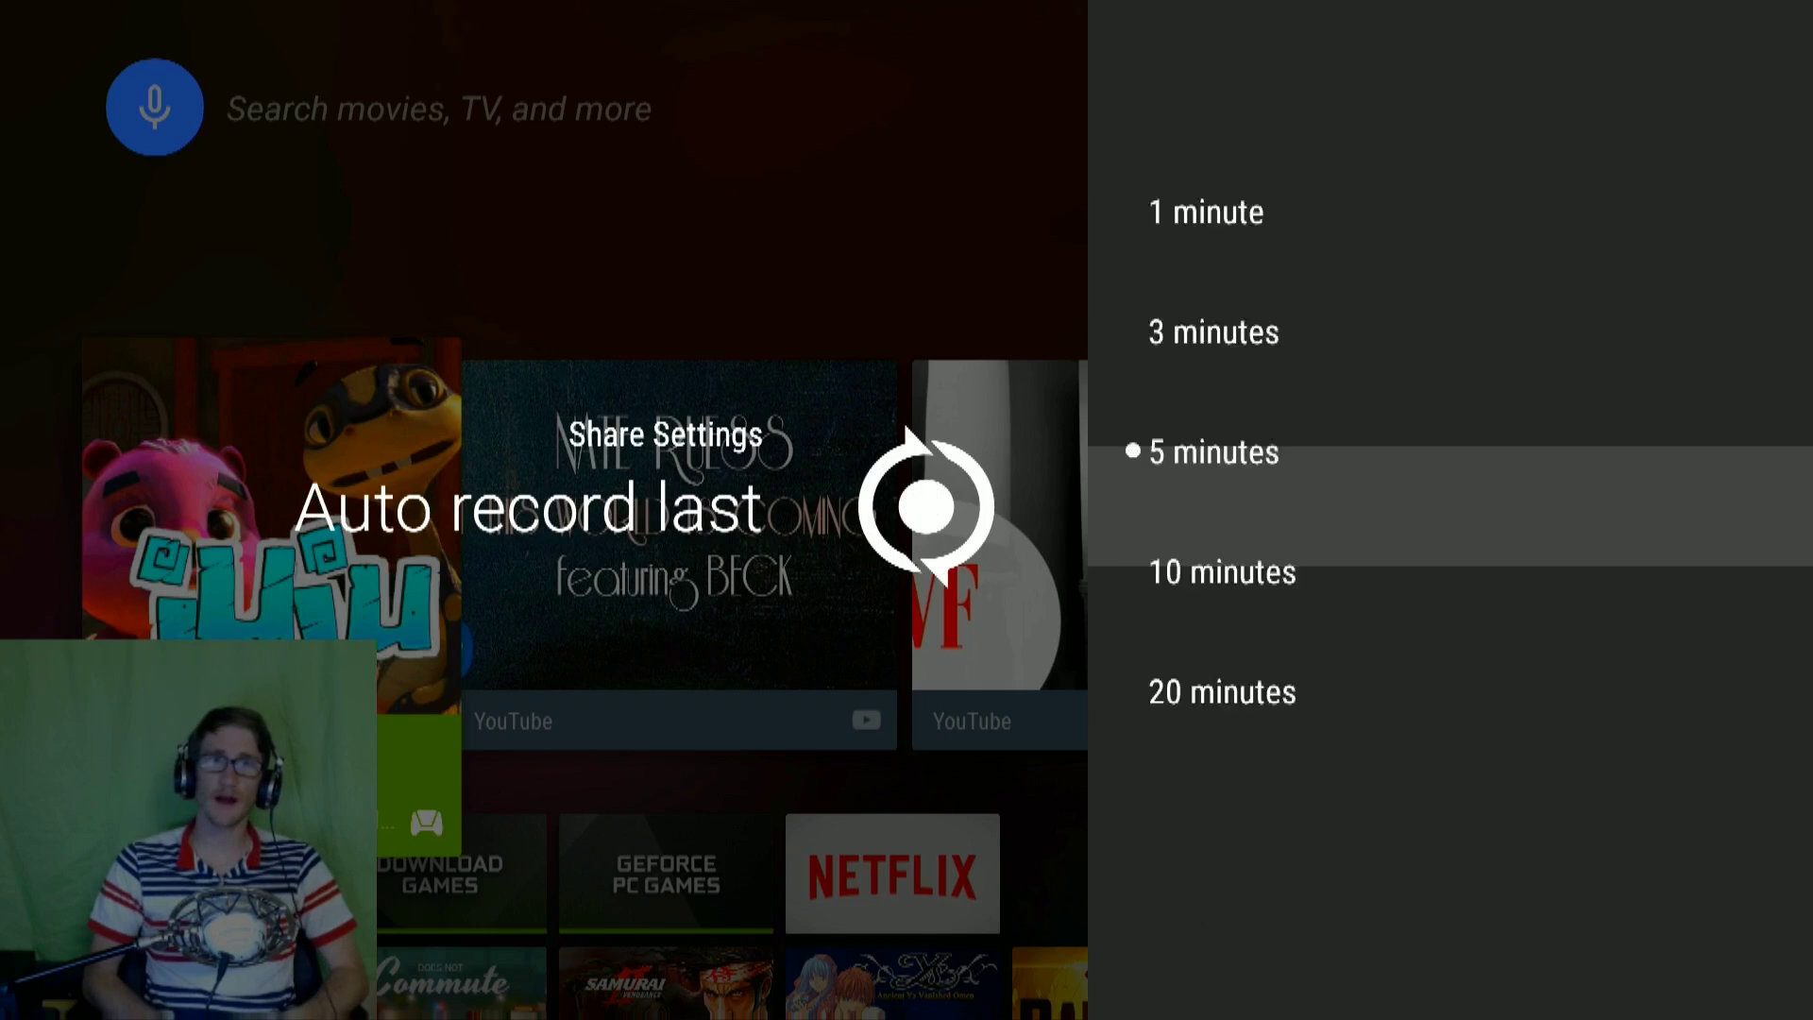
pyautogui.press('Up')
pyautogui.press('Up')
pyautogui.press('Down')
pyautogui.press('Down')
pyautogui.press('Down')
pyautogui.press('Return')
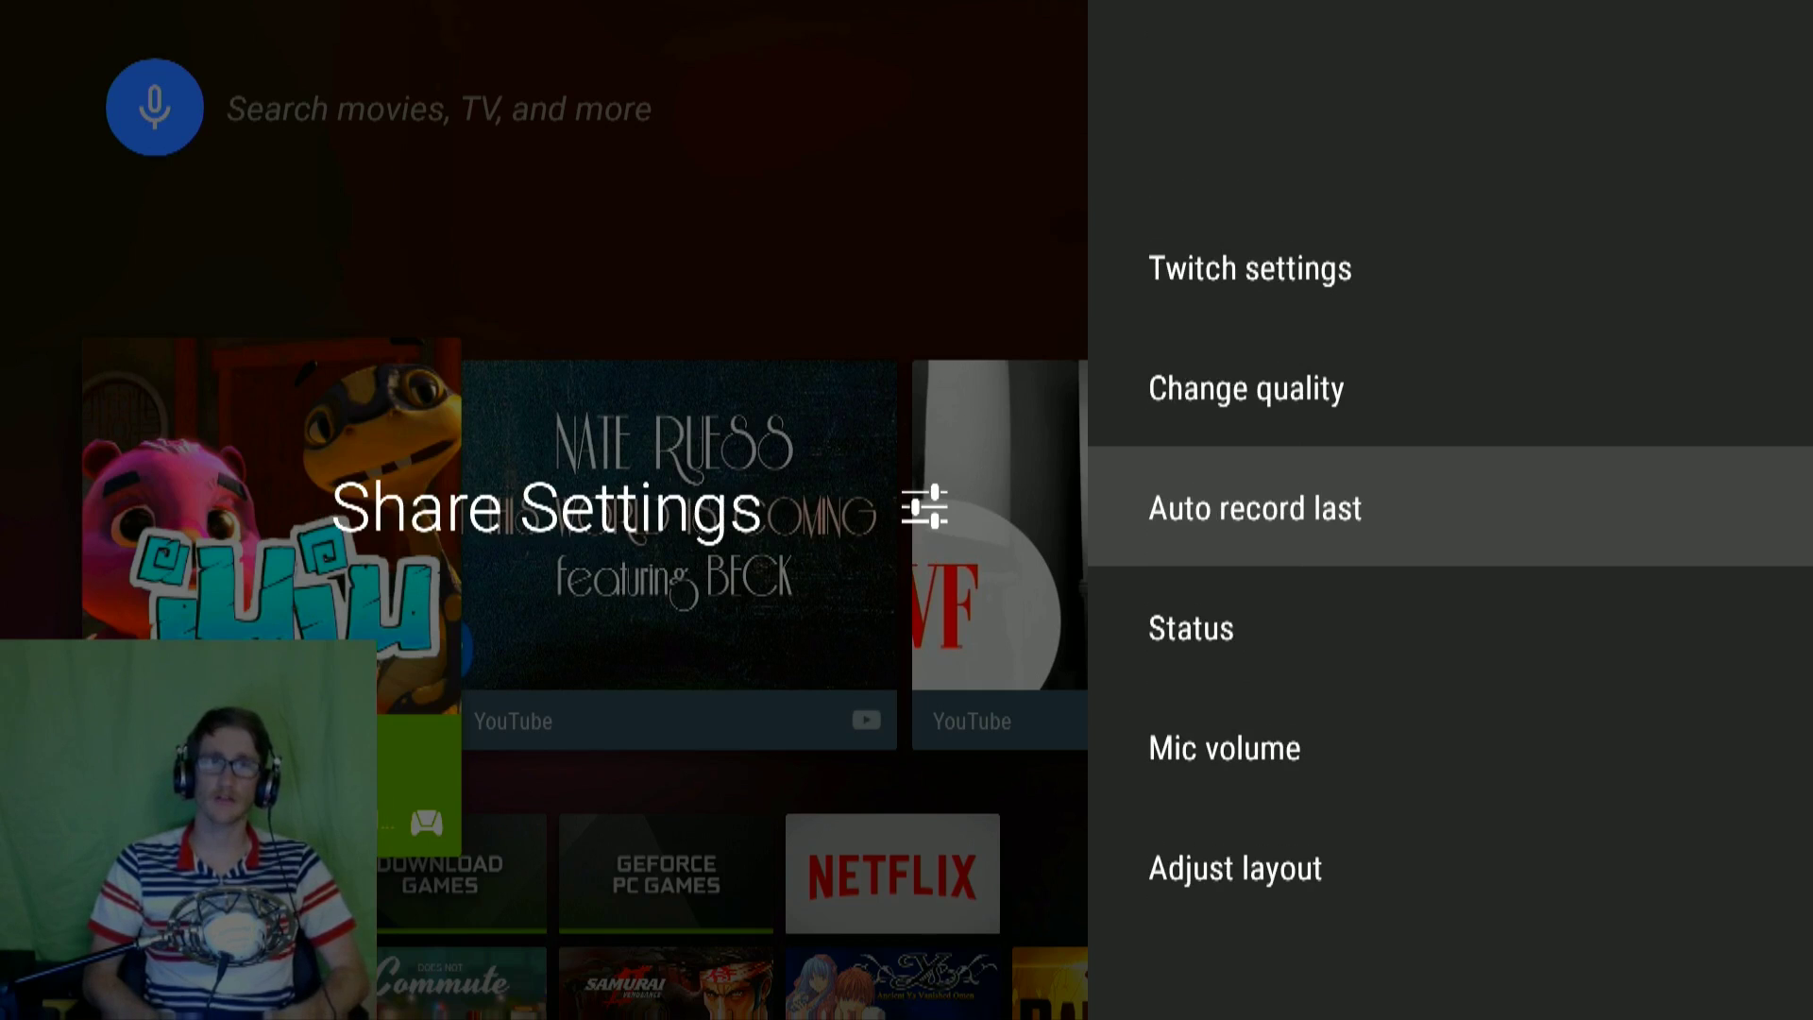
# Set the sharing status display to Simple
pyautogui.press('Down')
pyautogui.press('Return')
pyautogui.press('Down')
pyautogui.press('Return')
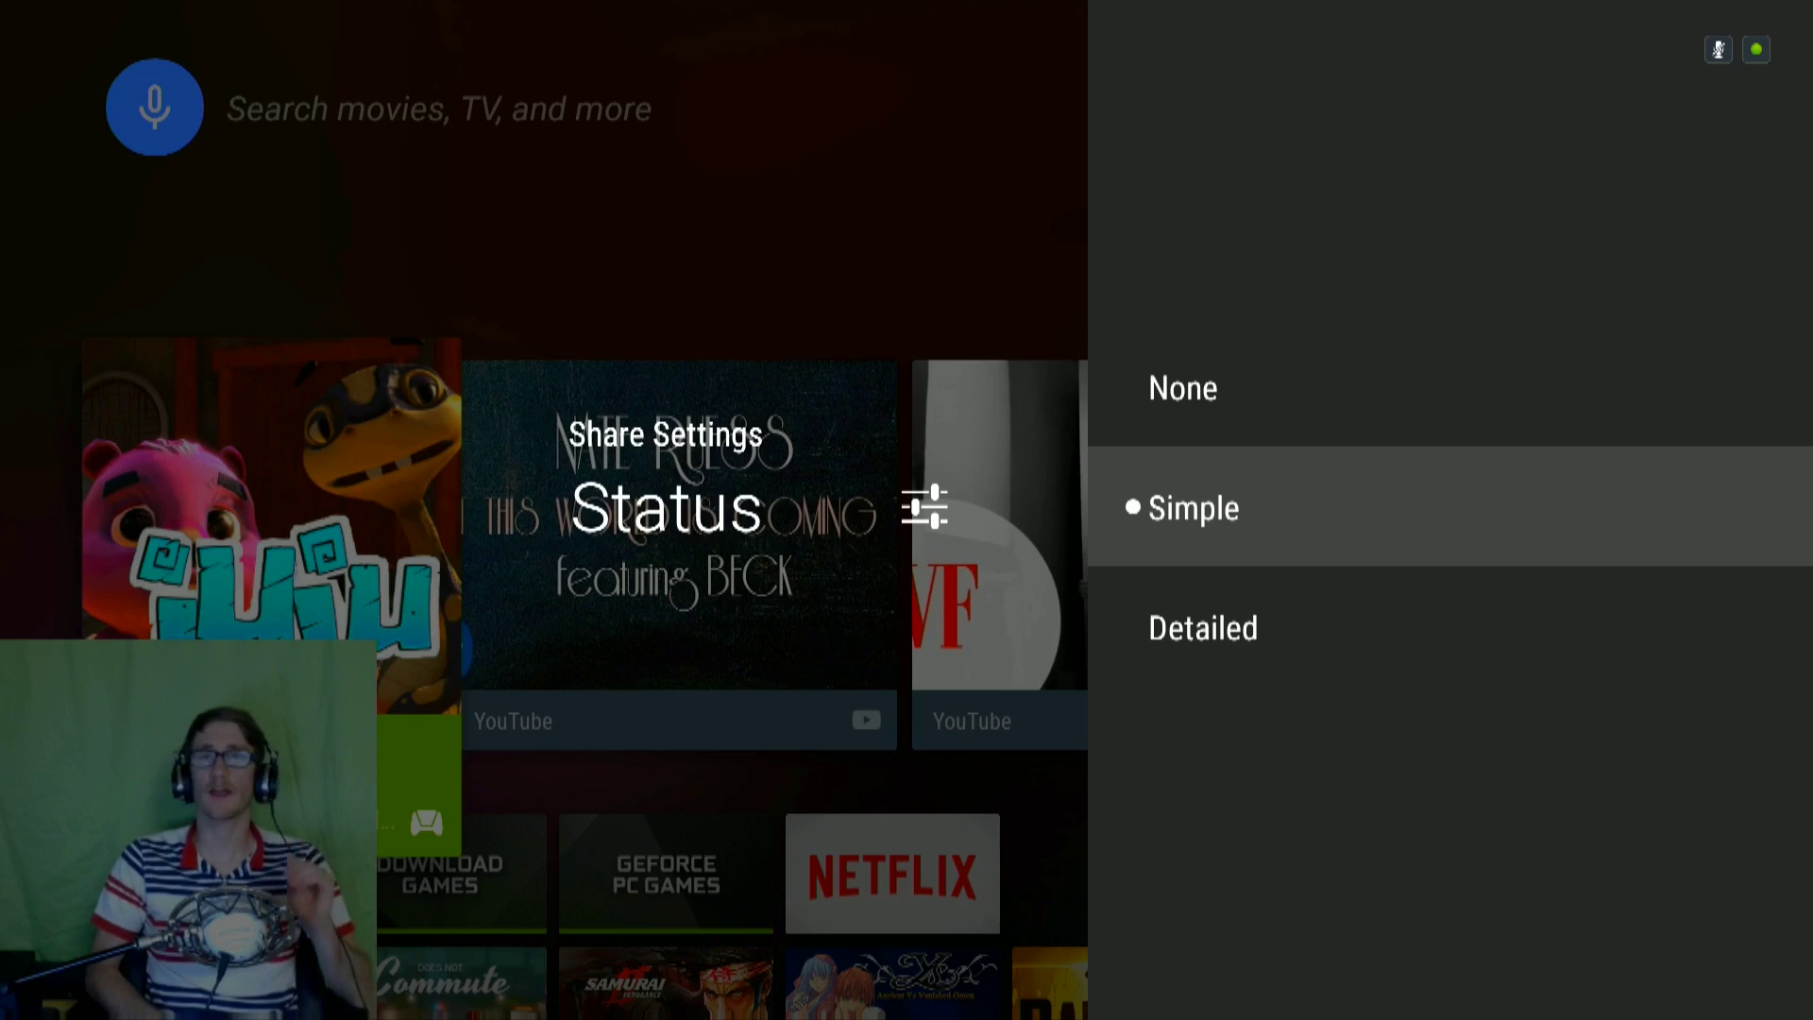
# Try the Detailed sharing status display and set the status display to None
pyautogui.press('Down')
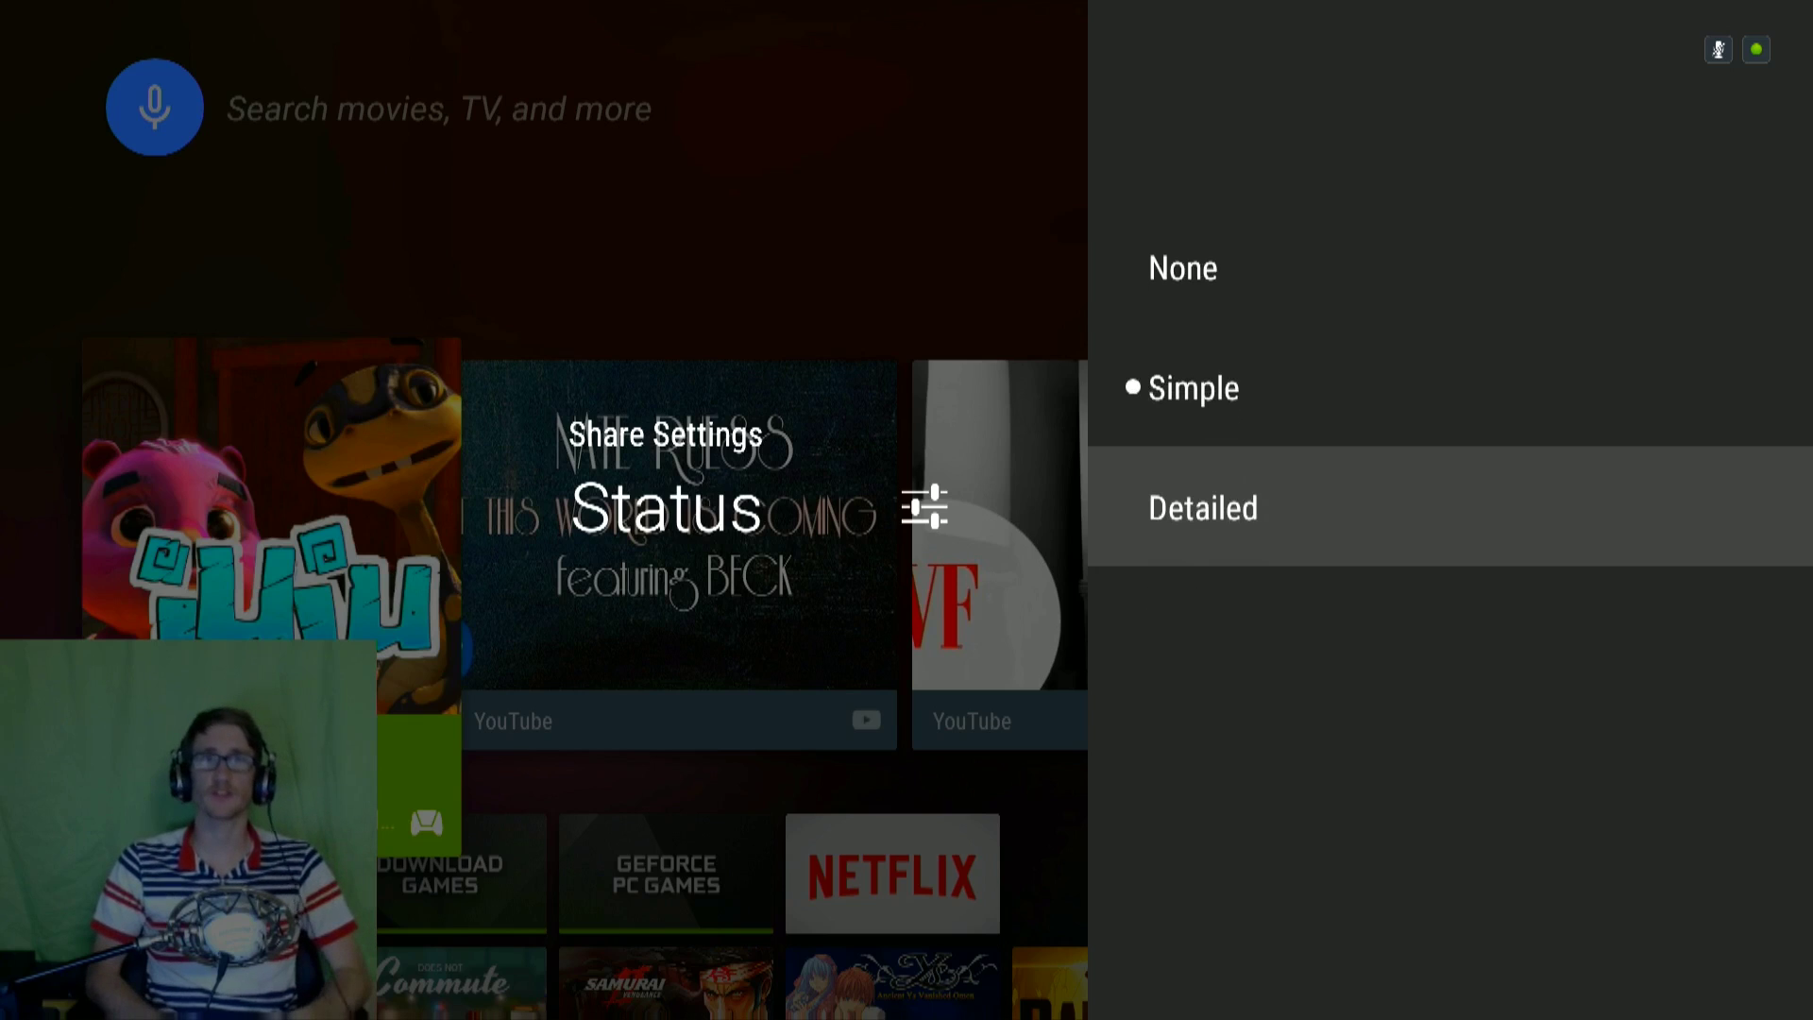
pyautogui.press('Return')
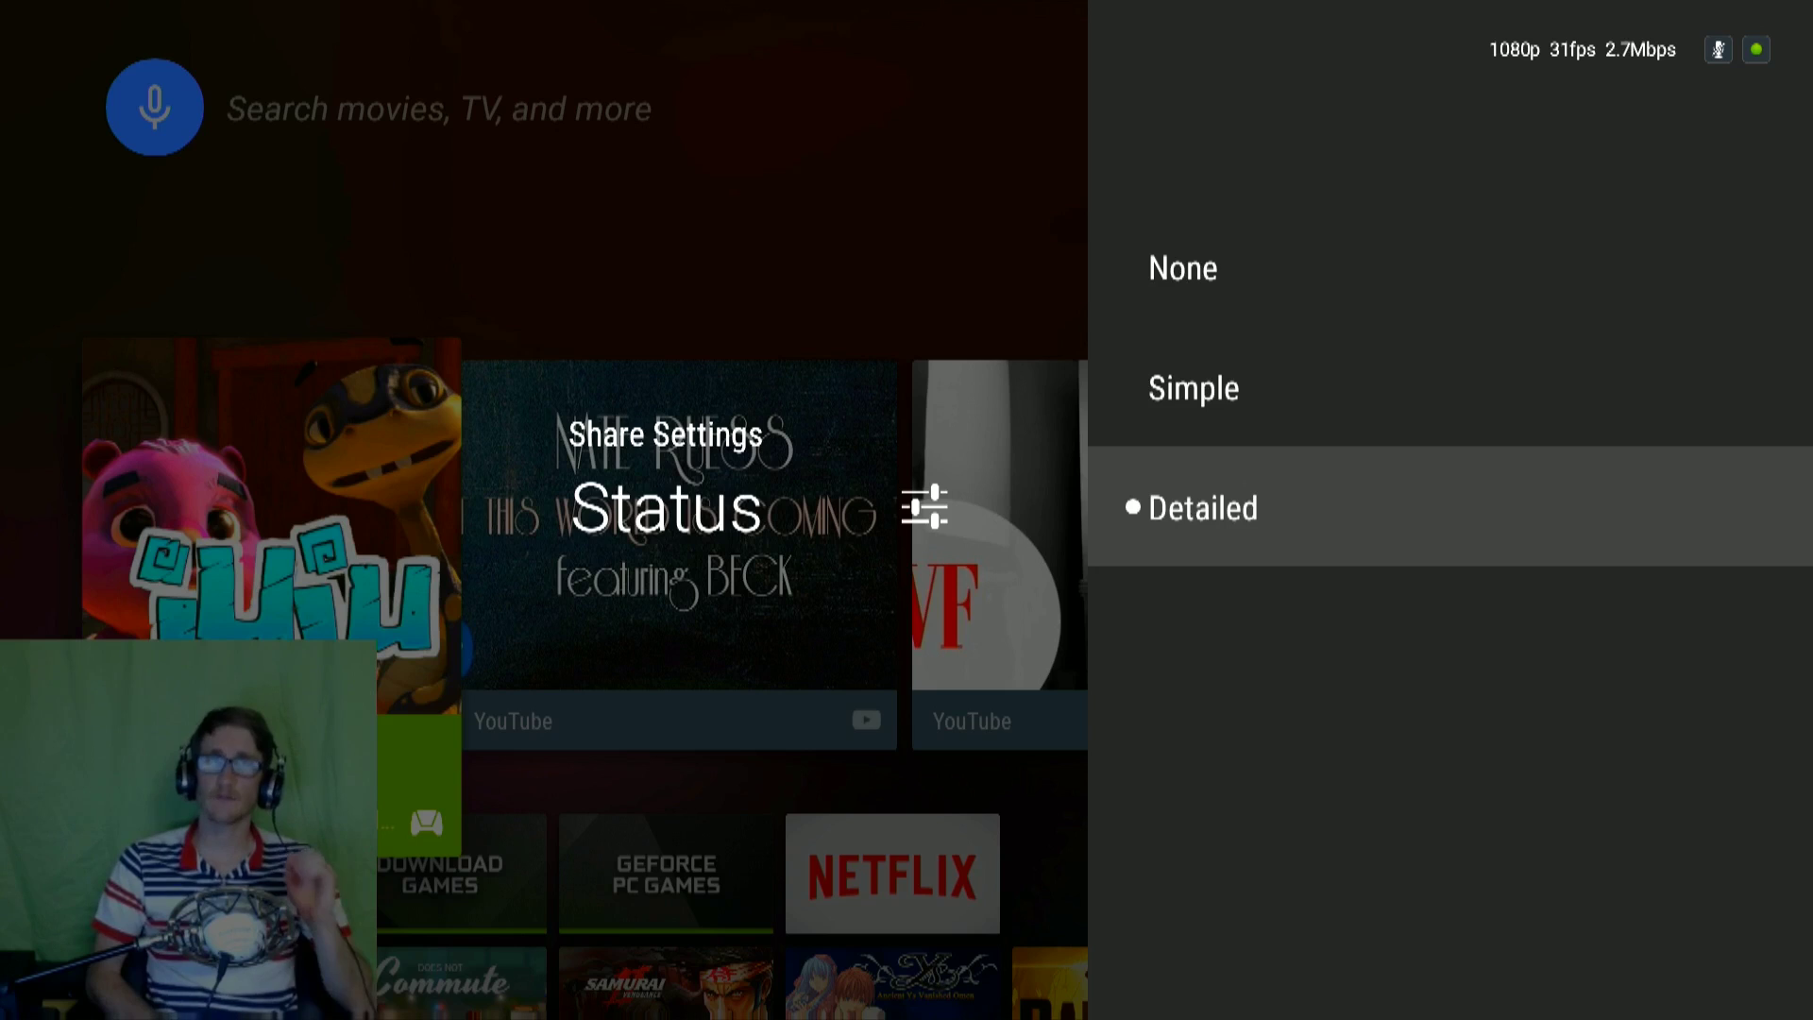
pyautogui.press('Up')
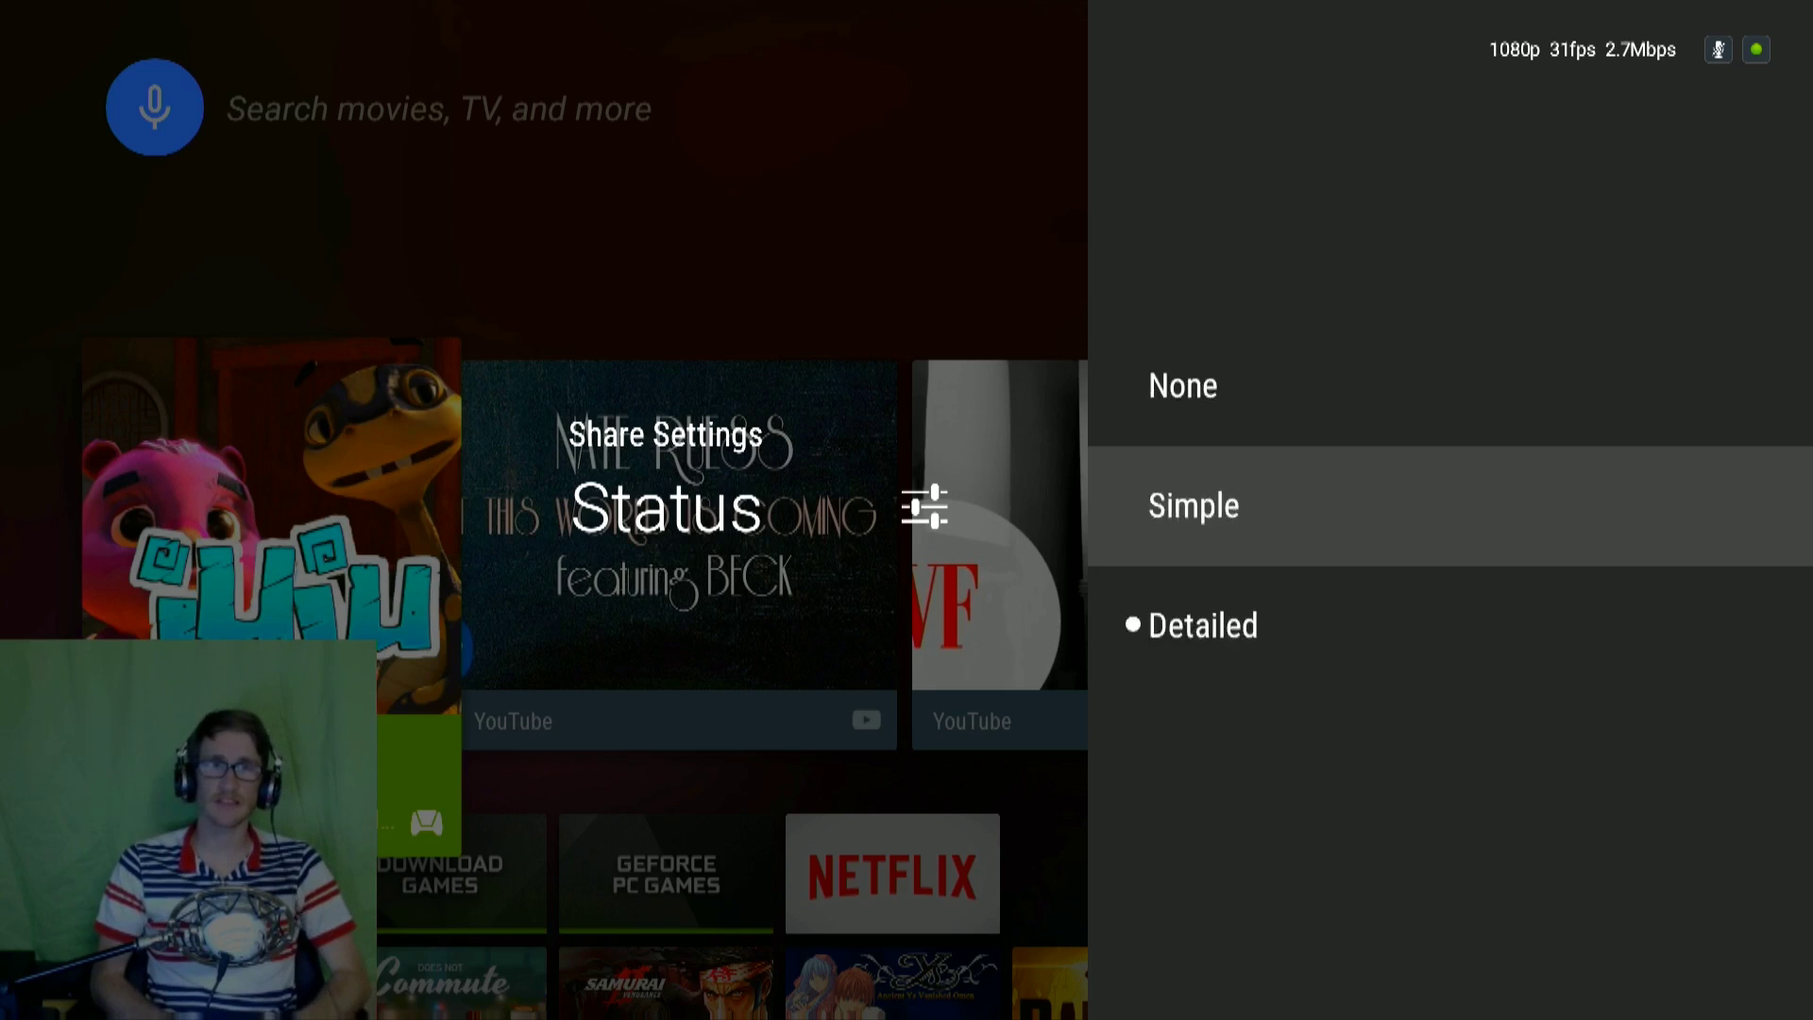
pyautogui.press('Up')
pyautogui.press('Return')
# Review the available microphone volume levels from 0% to 100% and return to the share settings
pyautogui.press('Down')
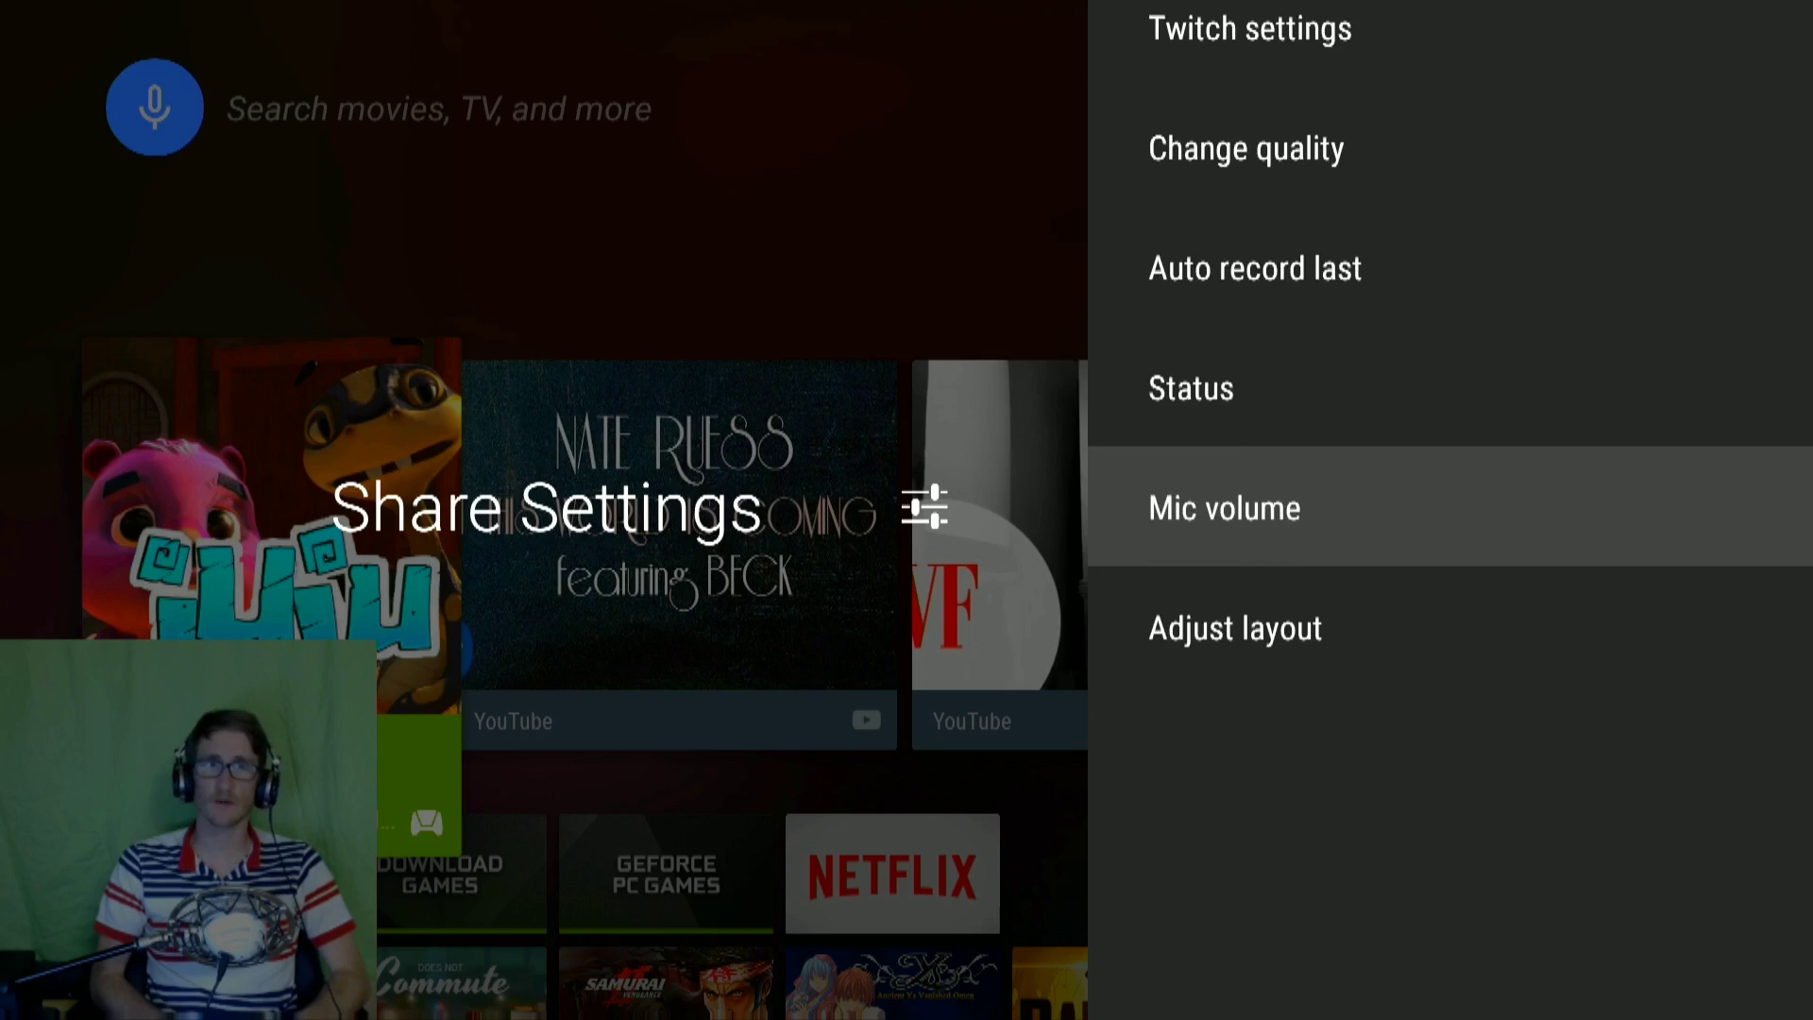
pyautogui.press('Return')
pyautogui.press('Up')
pyautogui.press('Up')
pyautogui.press('Up')
pyautogui.press('Up')
pyautogui.press('Up')
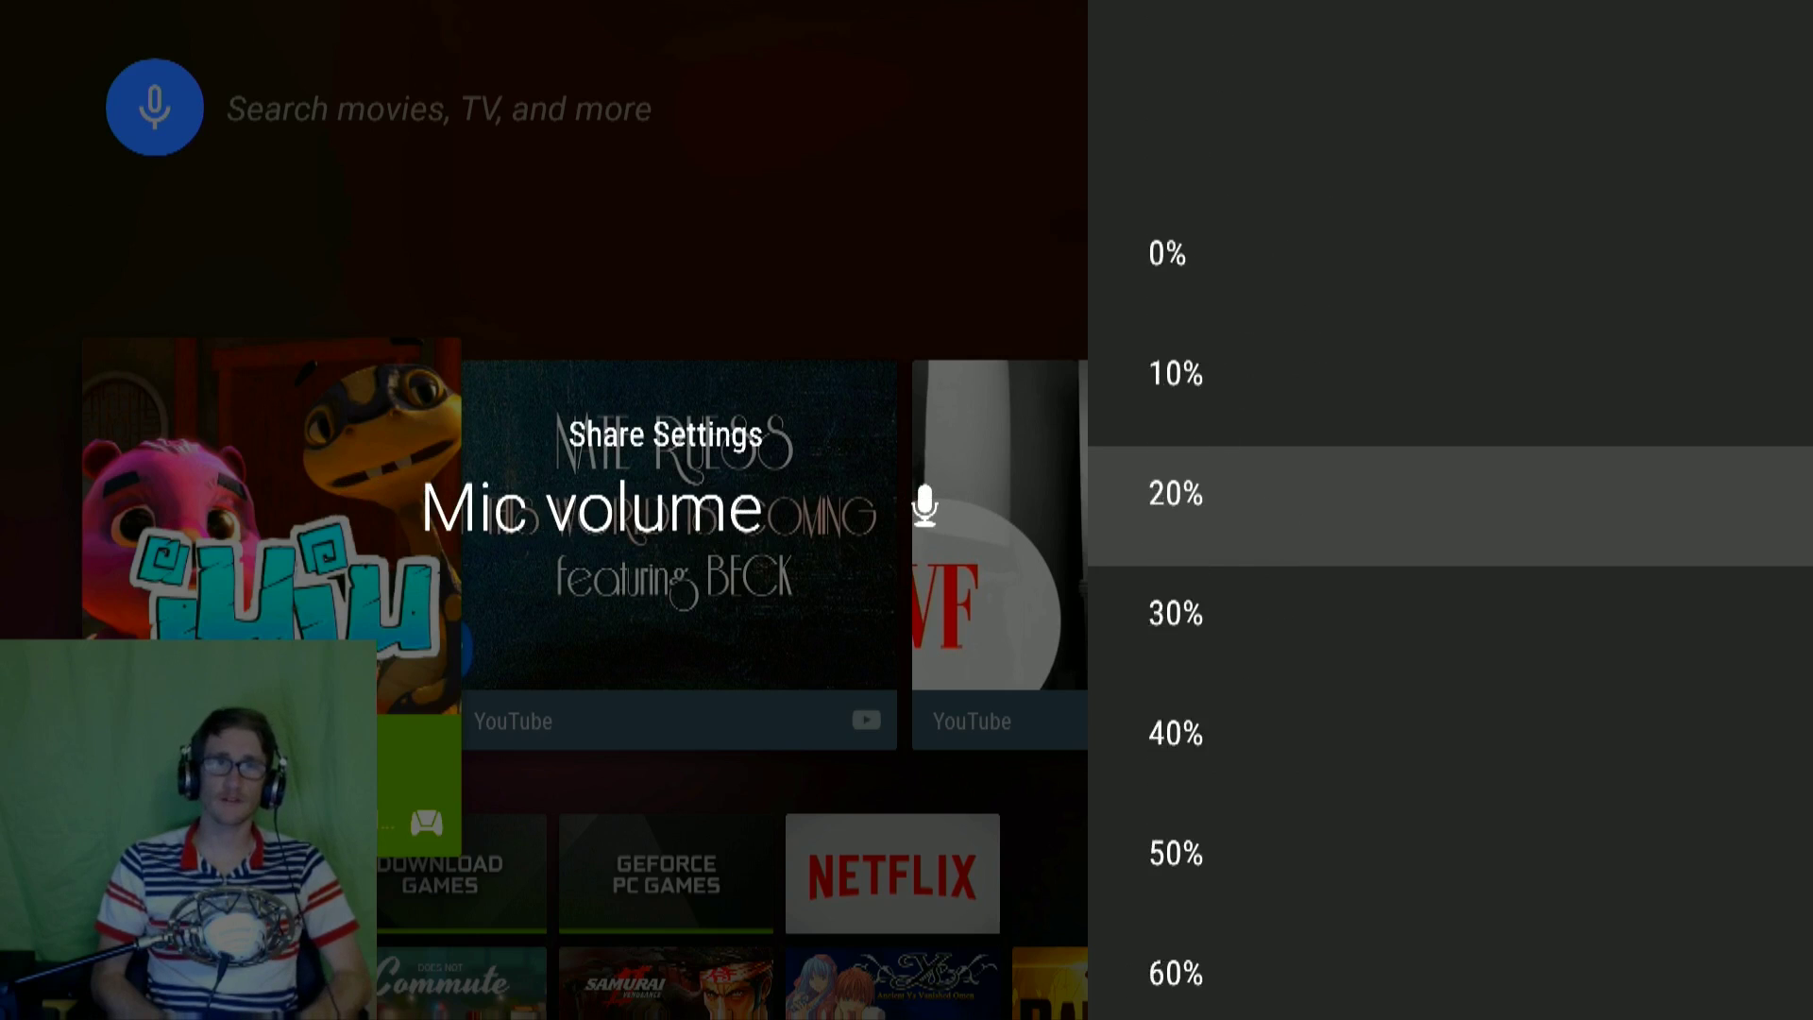
pyautogui.press('Up')
pyautogui.press('Up')
pyautogui.press('Down')
pyautogui.press('Down')
pyautogui.press('Down')
pyautogui.press('Down')
pyautogui.press('Down')
pyautogui.press('Down')
pyautogui.press('Down')
pyautogui.press('Down')
pyautogui.press('Down')
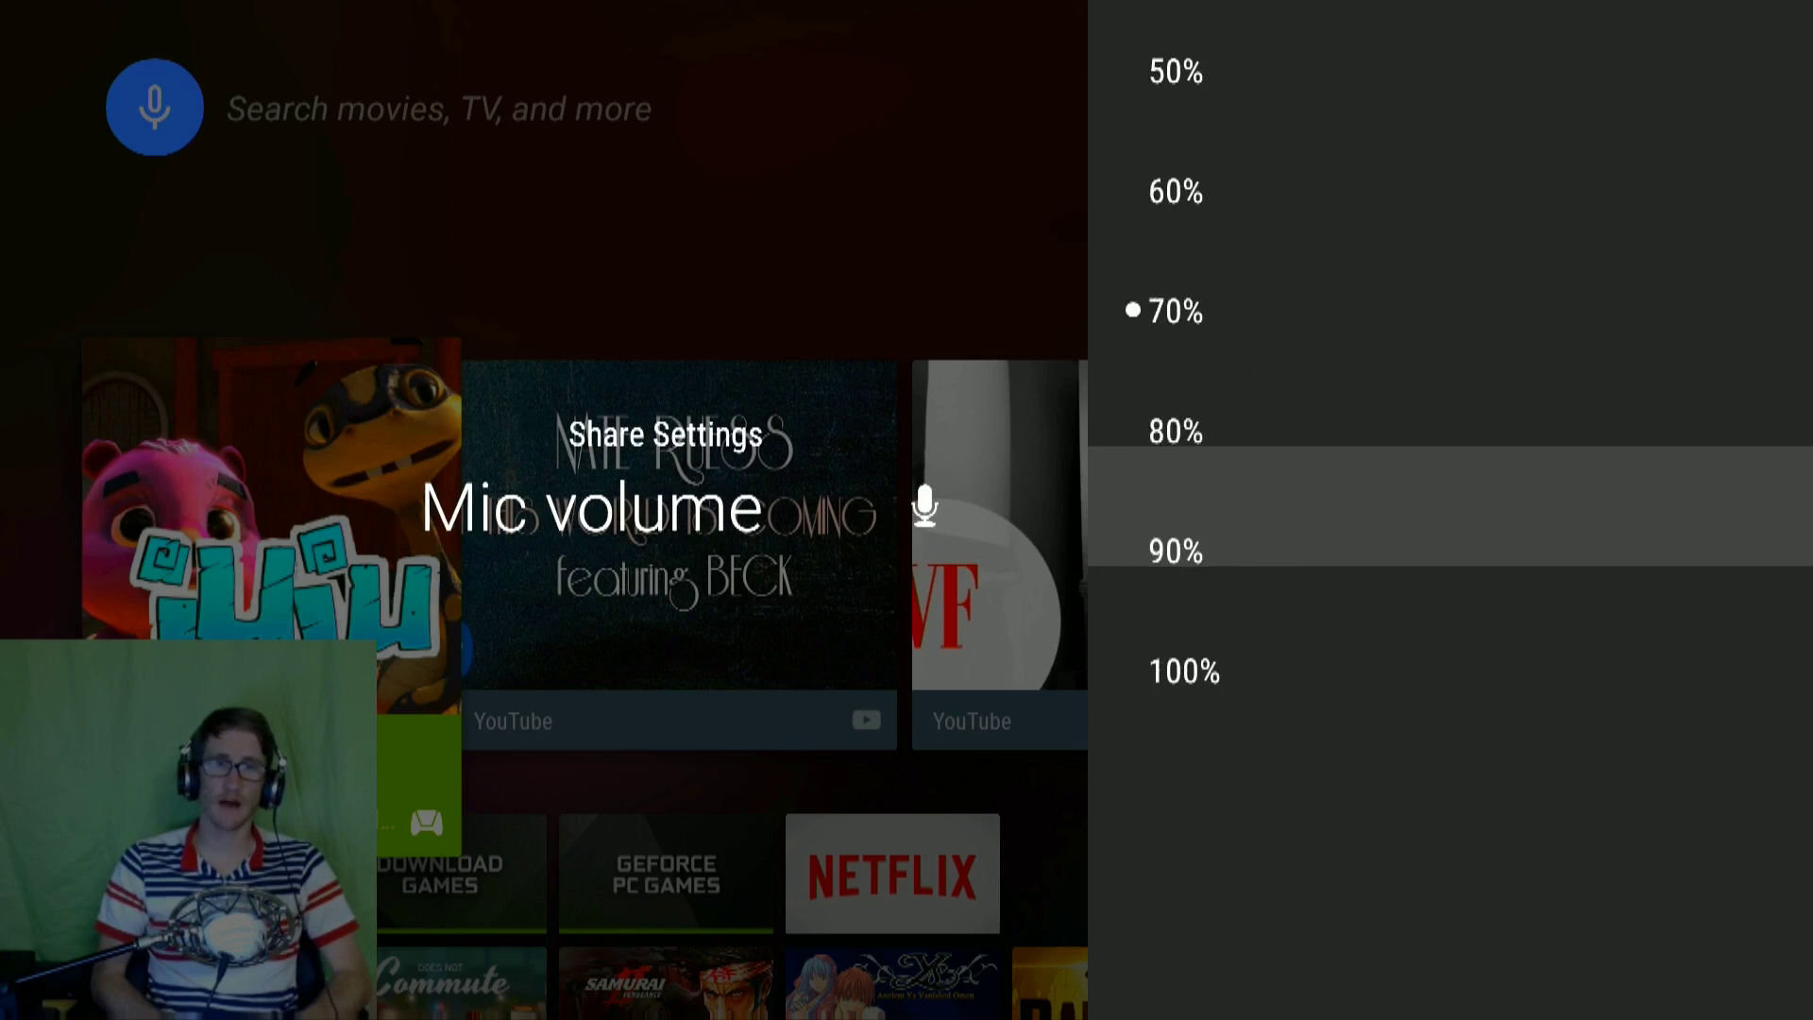
pyautogui.press('Down')
pyautogui.press('Up')
pyautogui.press('Up')
pyautogui.press('Down')
pyautogui.press('Down')
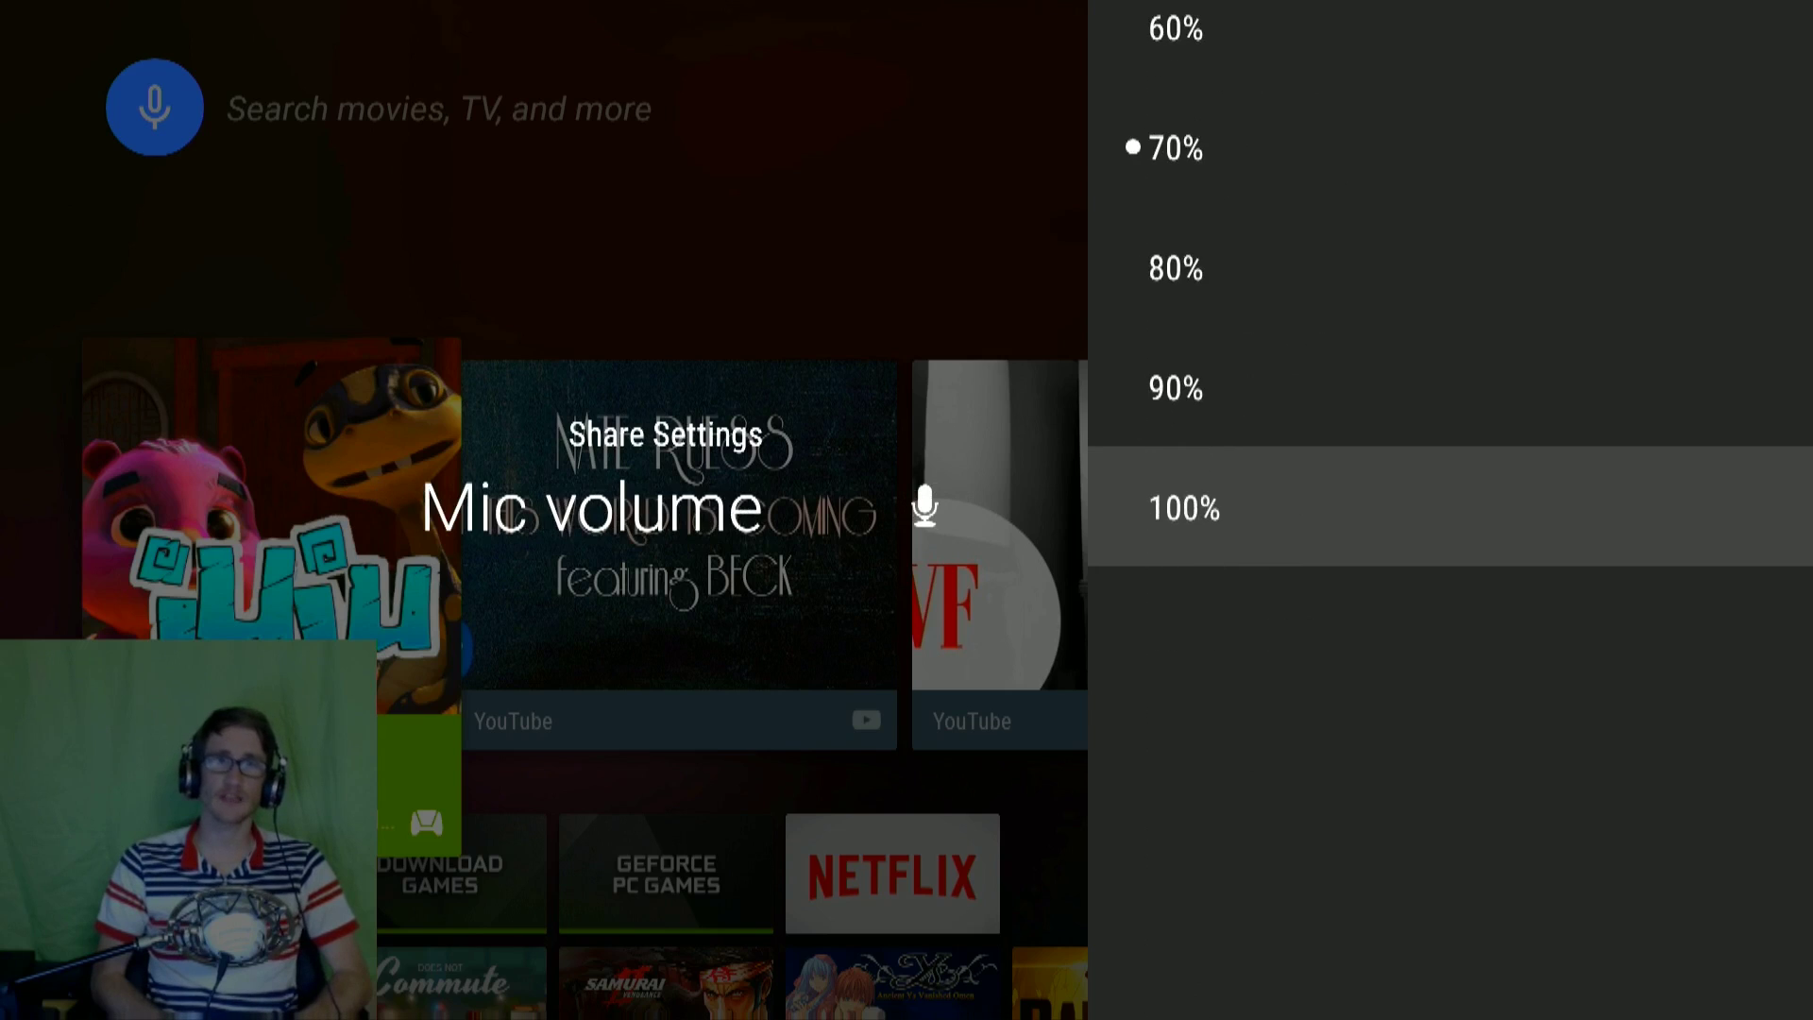
pyautogui.press('Return')
# Open the overlay layout adjustment and move the chat window around the screen, ending near the middle of the upper edge
pyautogui.press('Down')
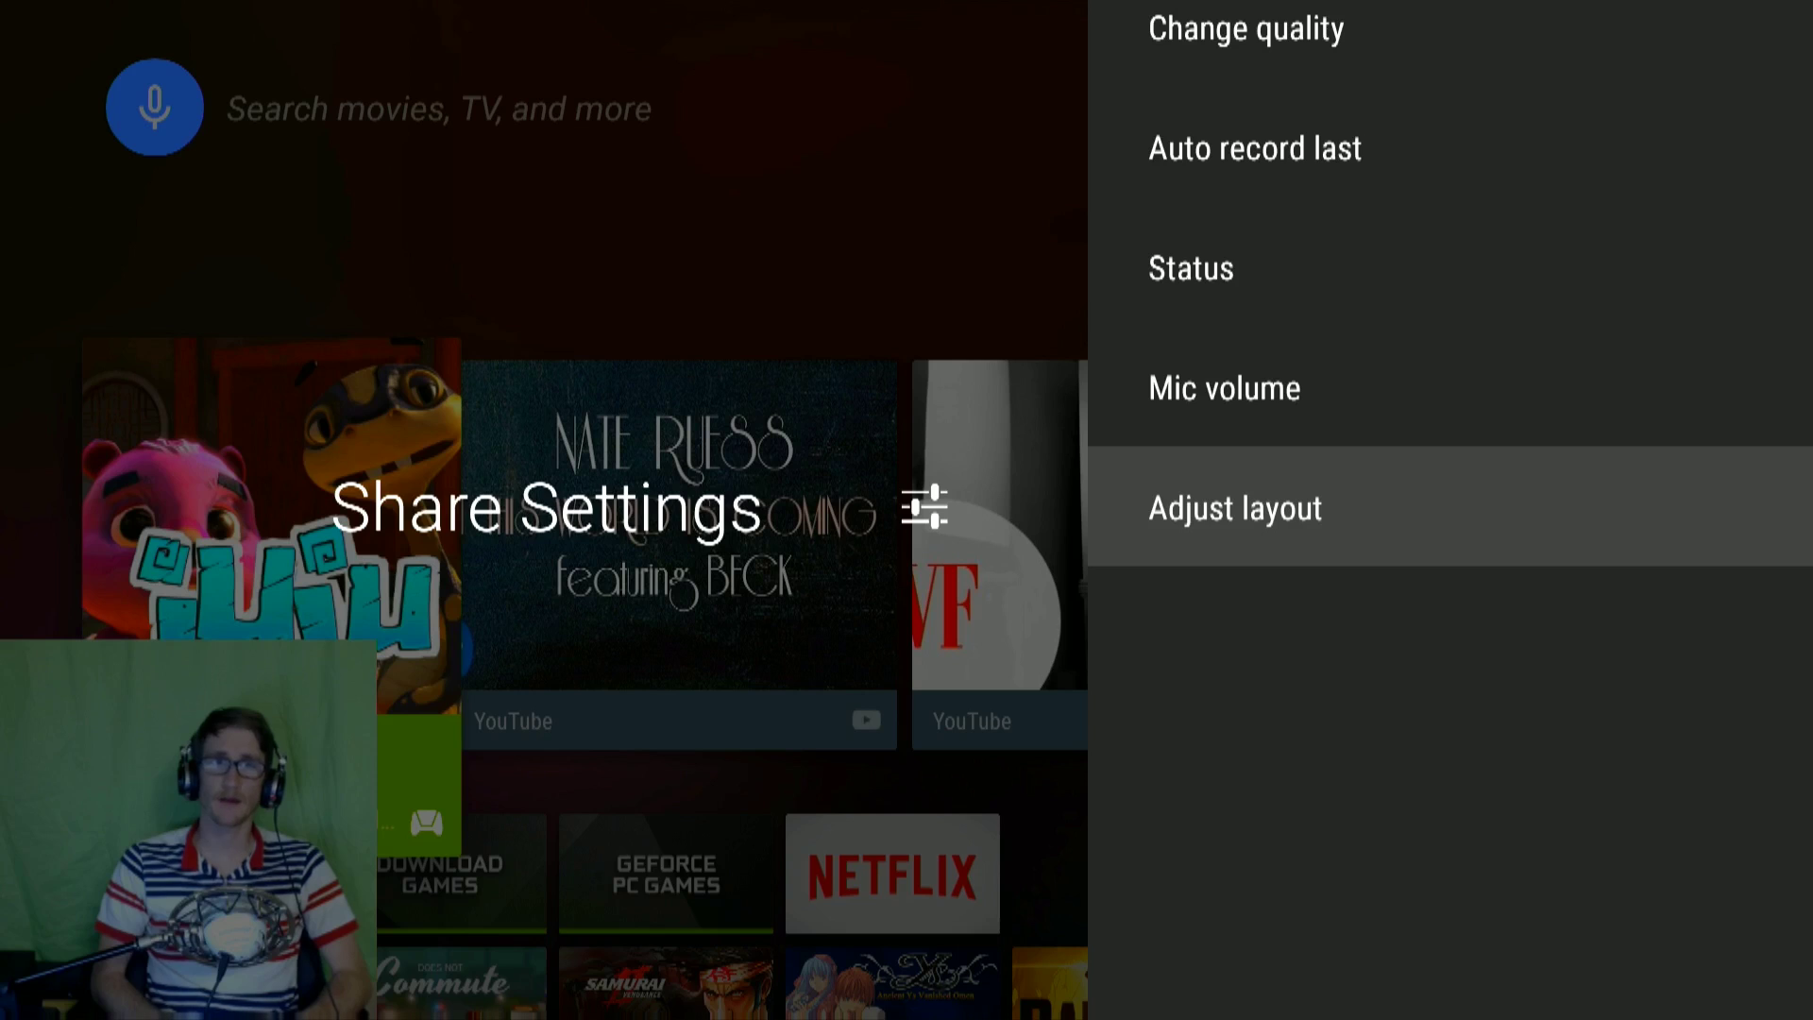
pyautogui.press('Return')
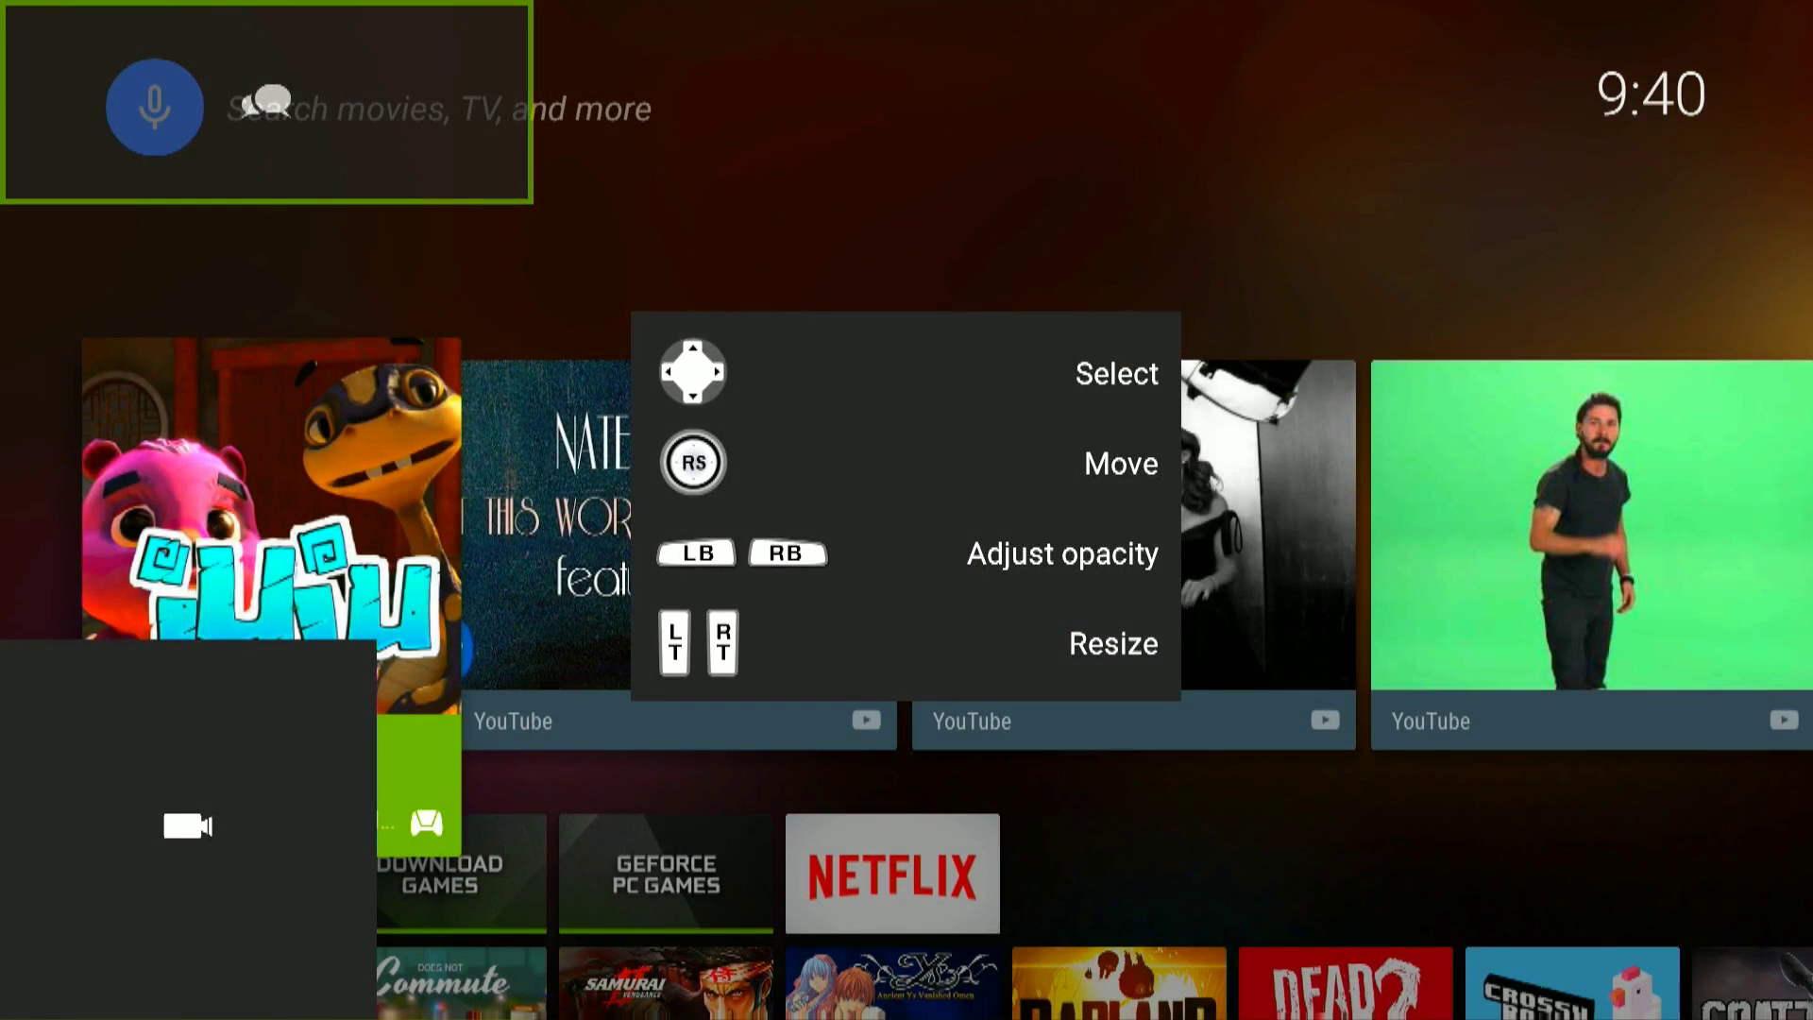
pyautogui.press('Right')
pyautogui.press('Down')
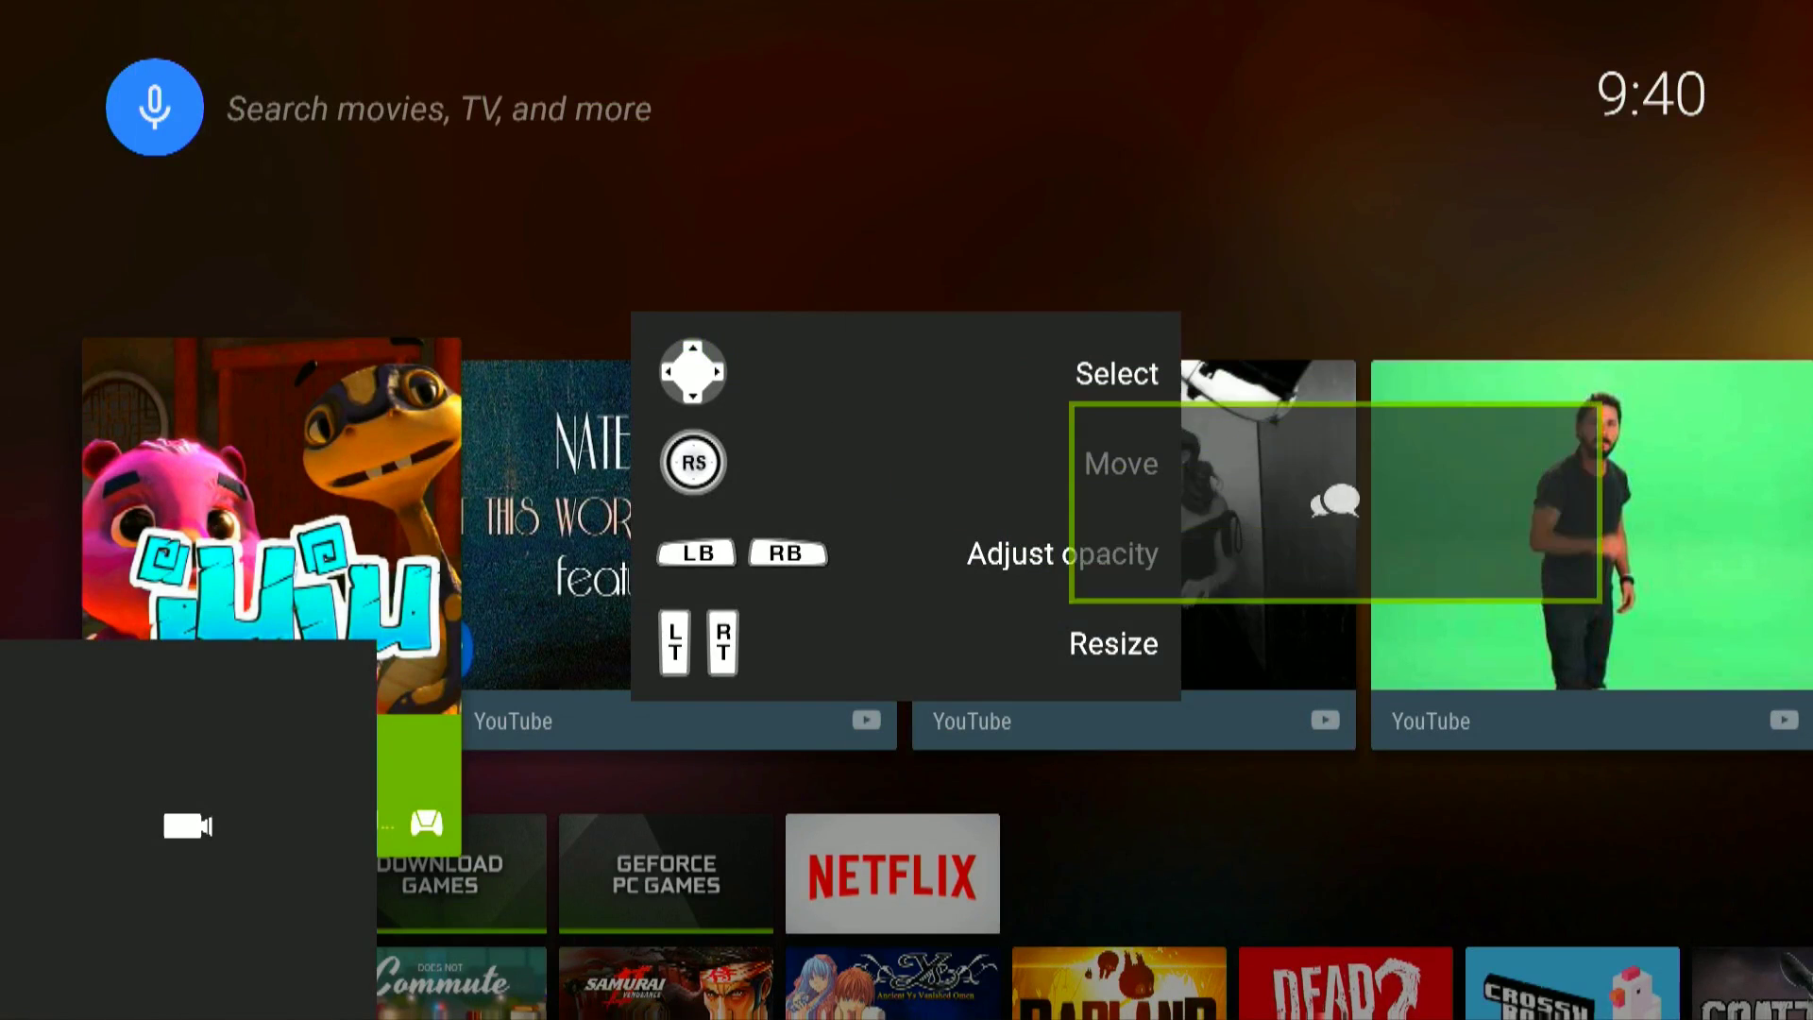
pyautogui.press('Left')
pyautogui.press('Up')
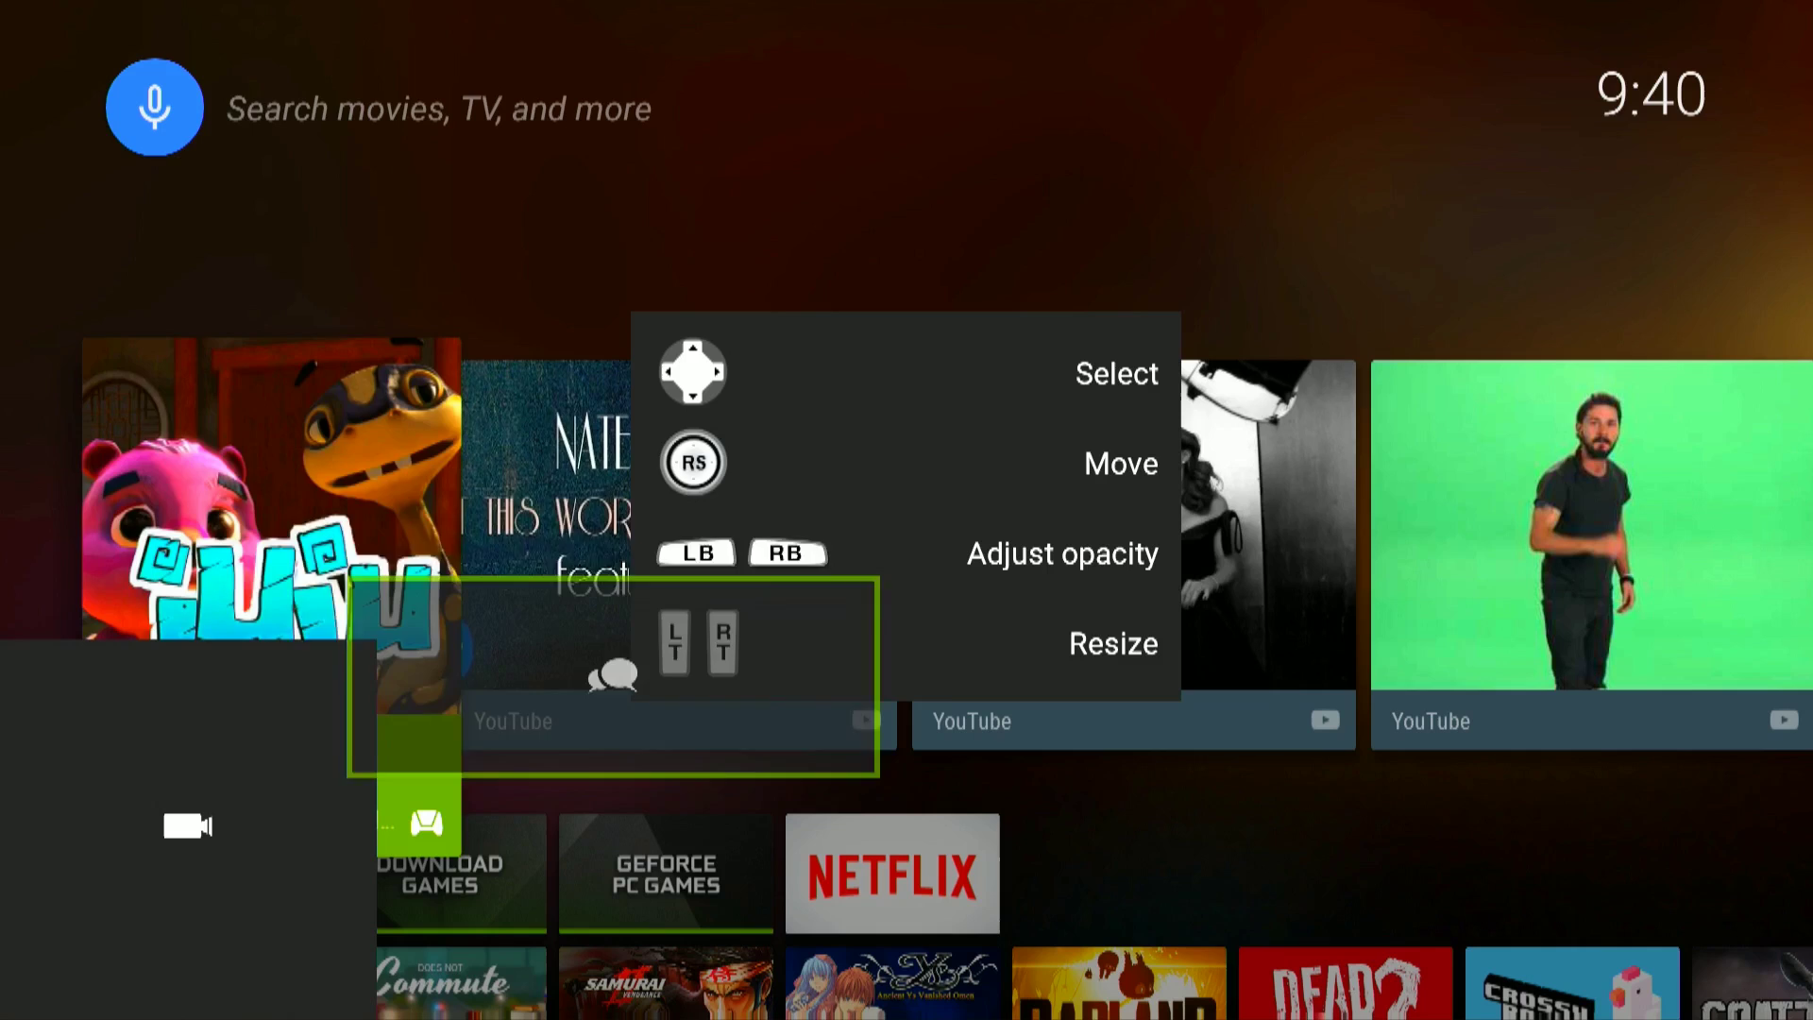
pyautogui.press('Up')
pyautogui.press('Right')
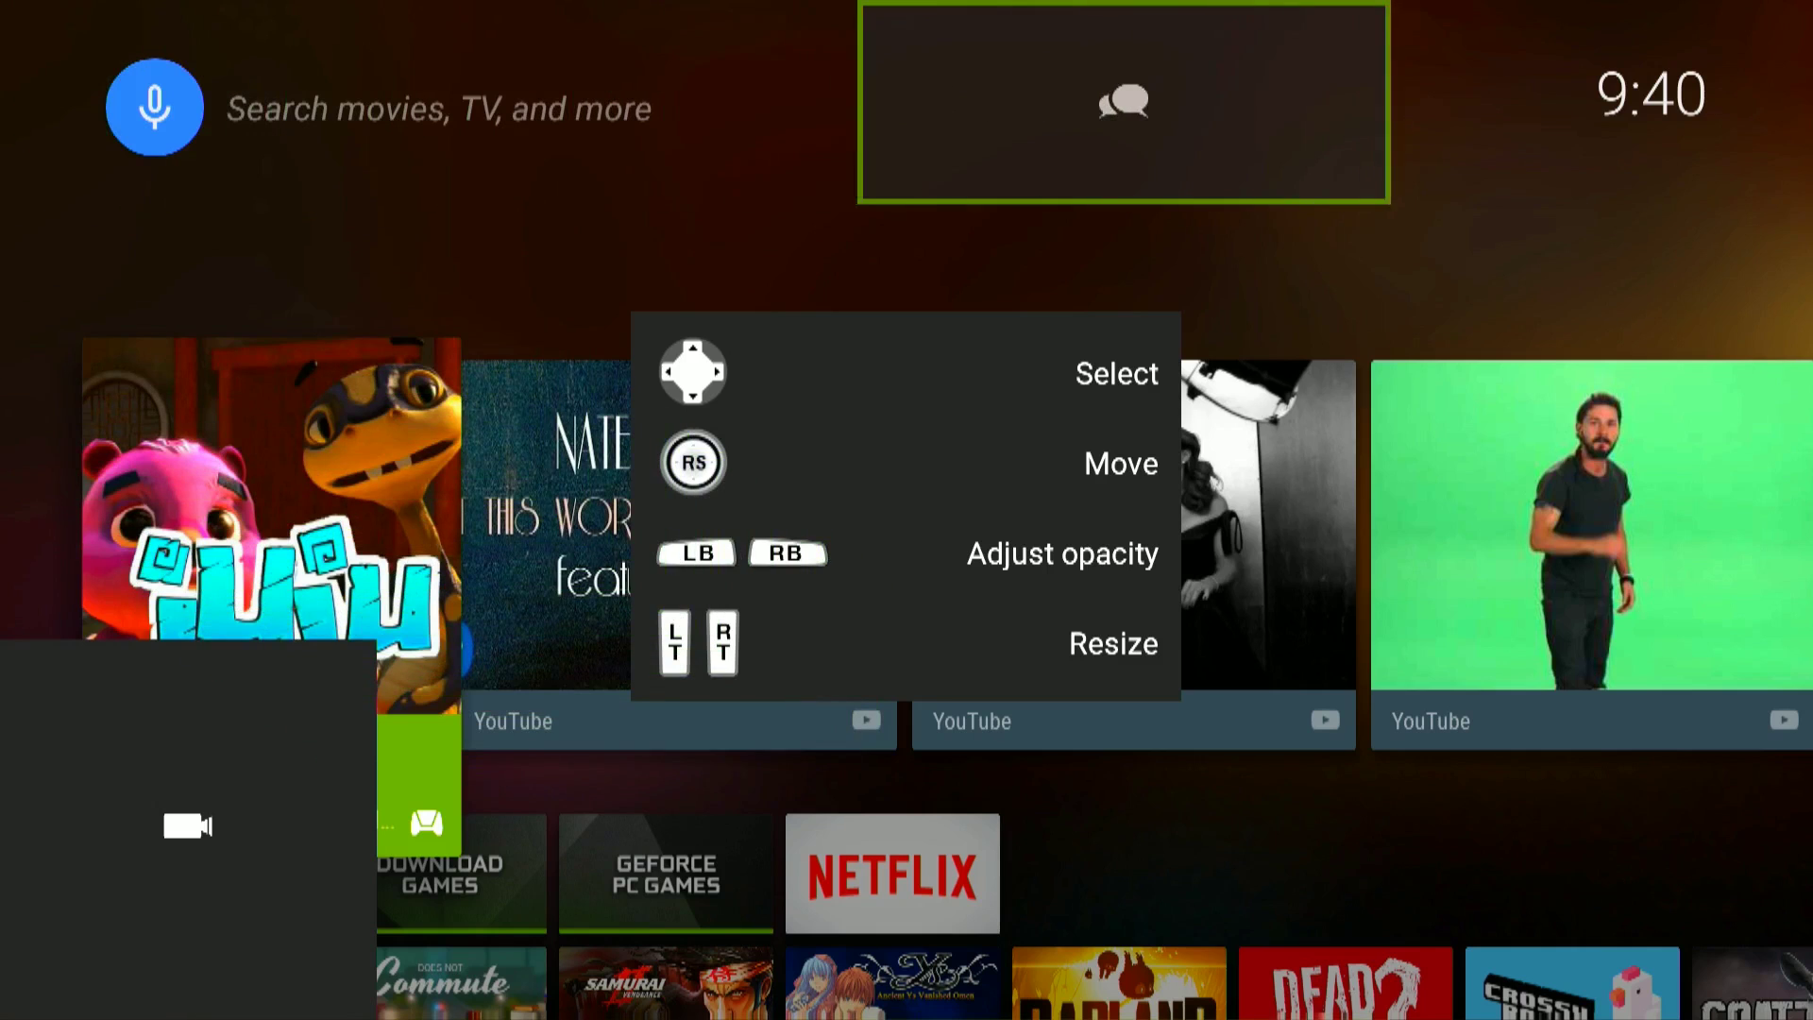
pyautogui.press('Left')
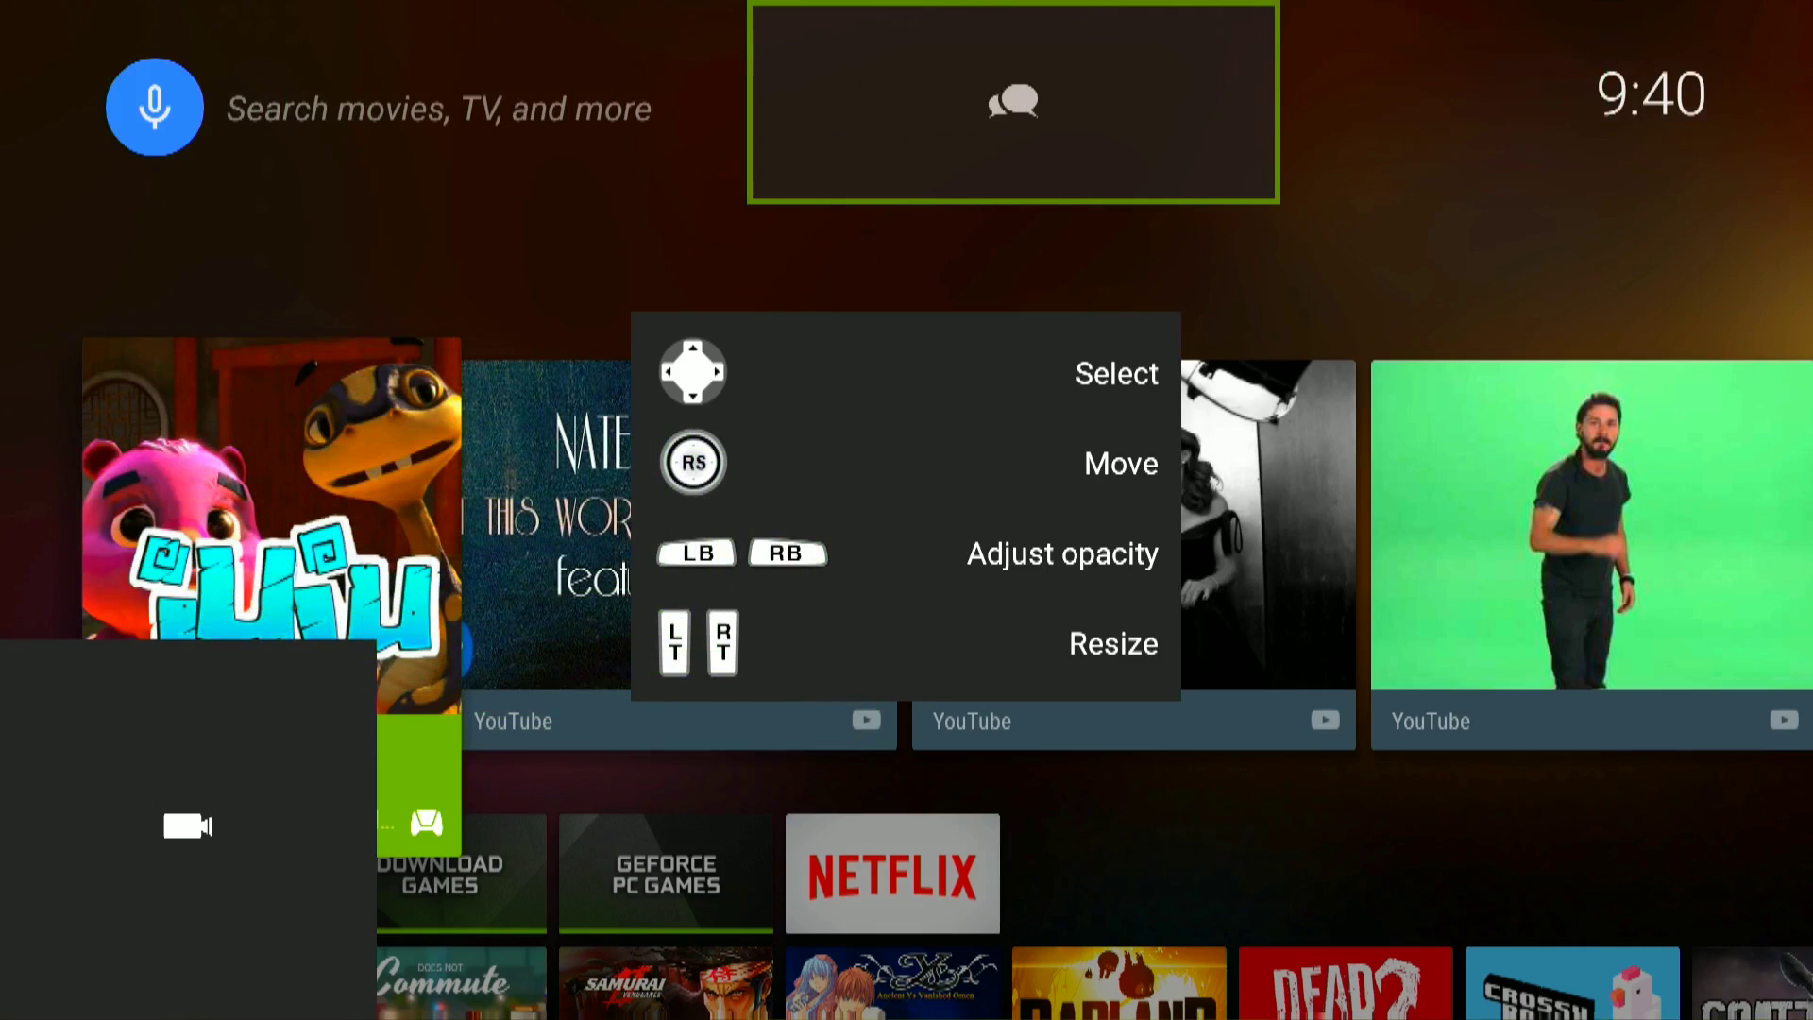
# Adjust the chat window's opacity down and up, leaving it fully opaque and selected
pyautogui.press('pageup')
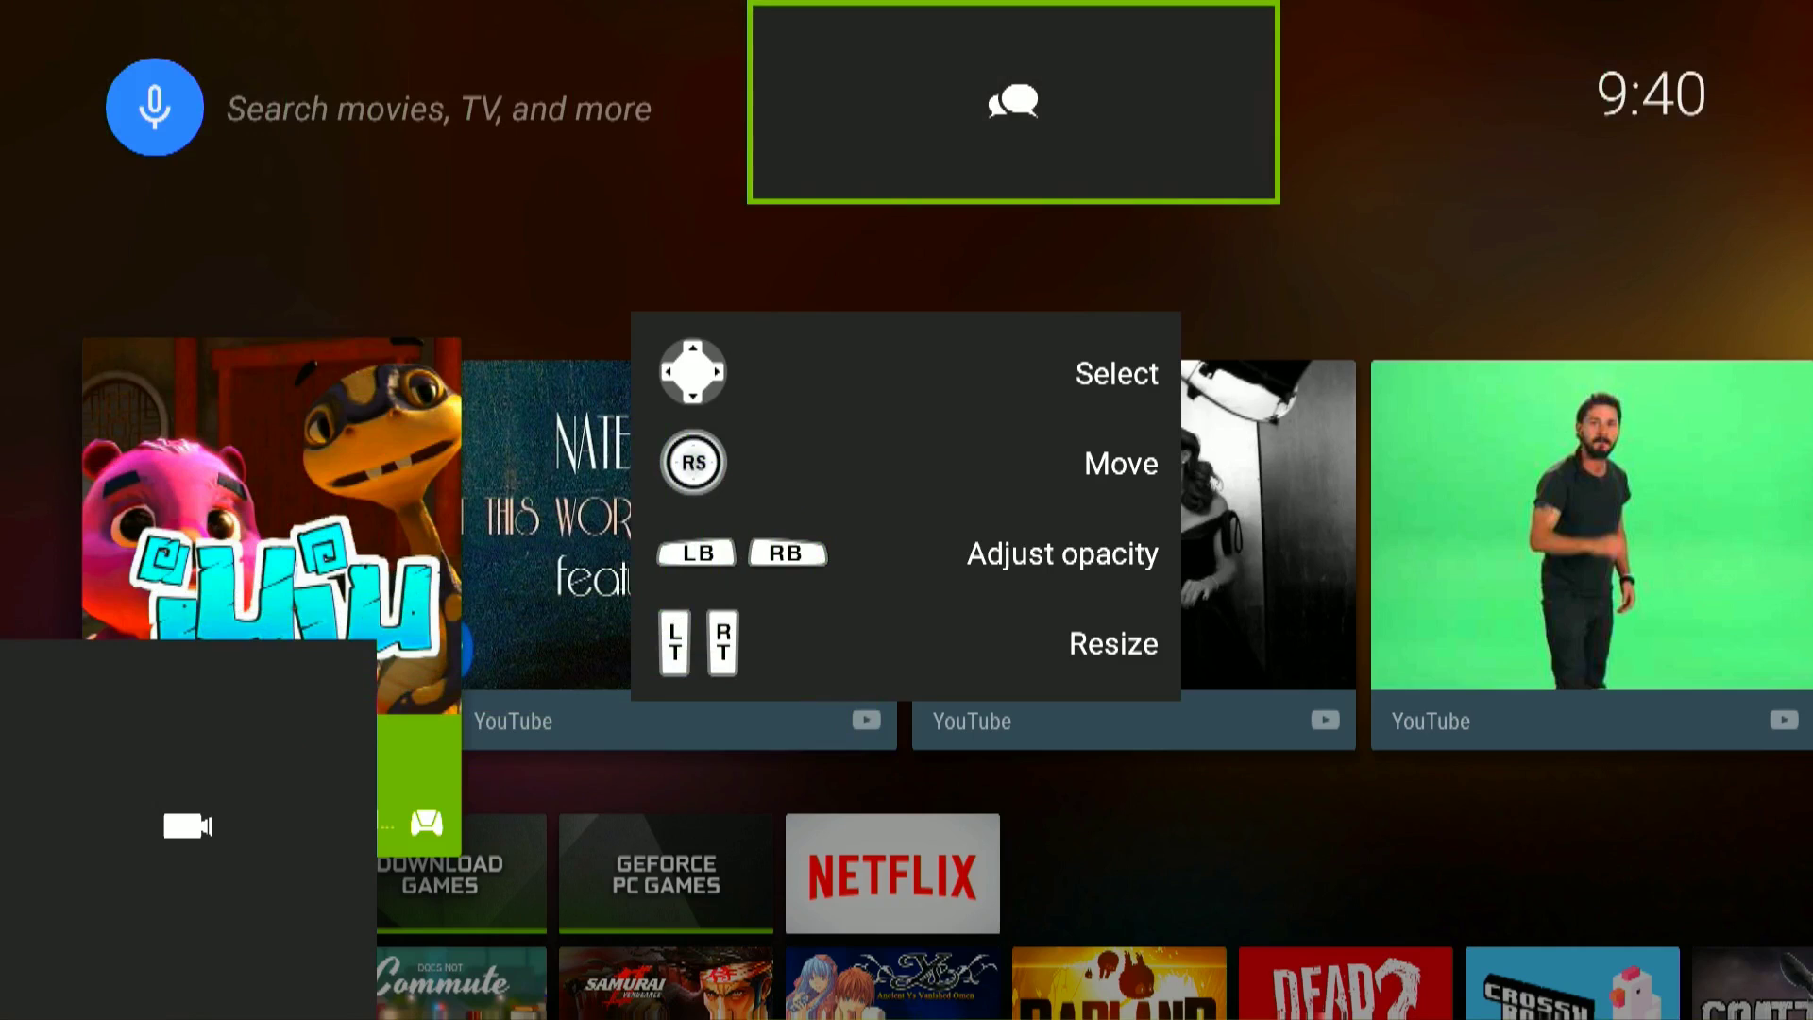
pyautogui.press('pagedown')
pyautogui.press('pageup')
pyautogui.press('Down')
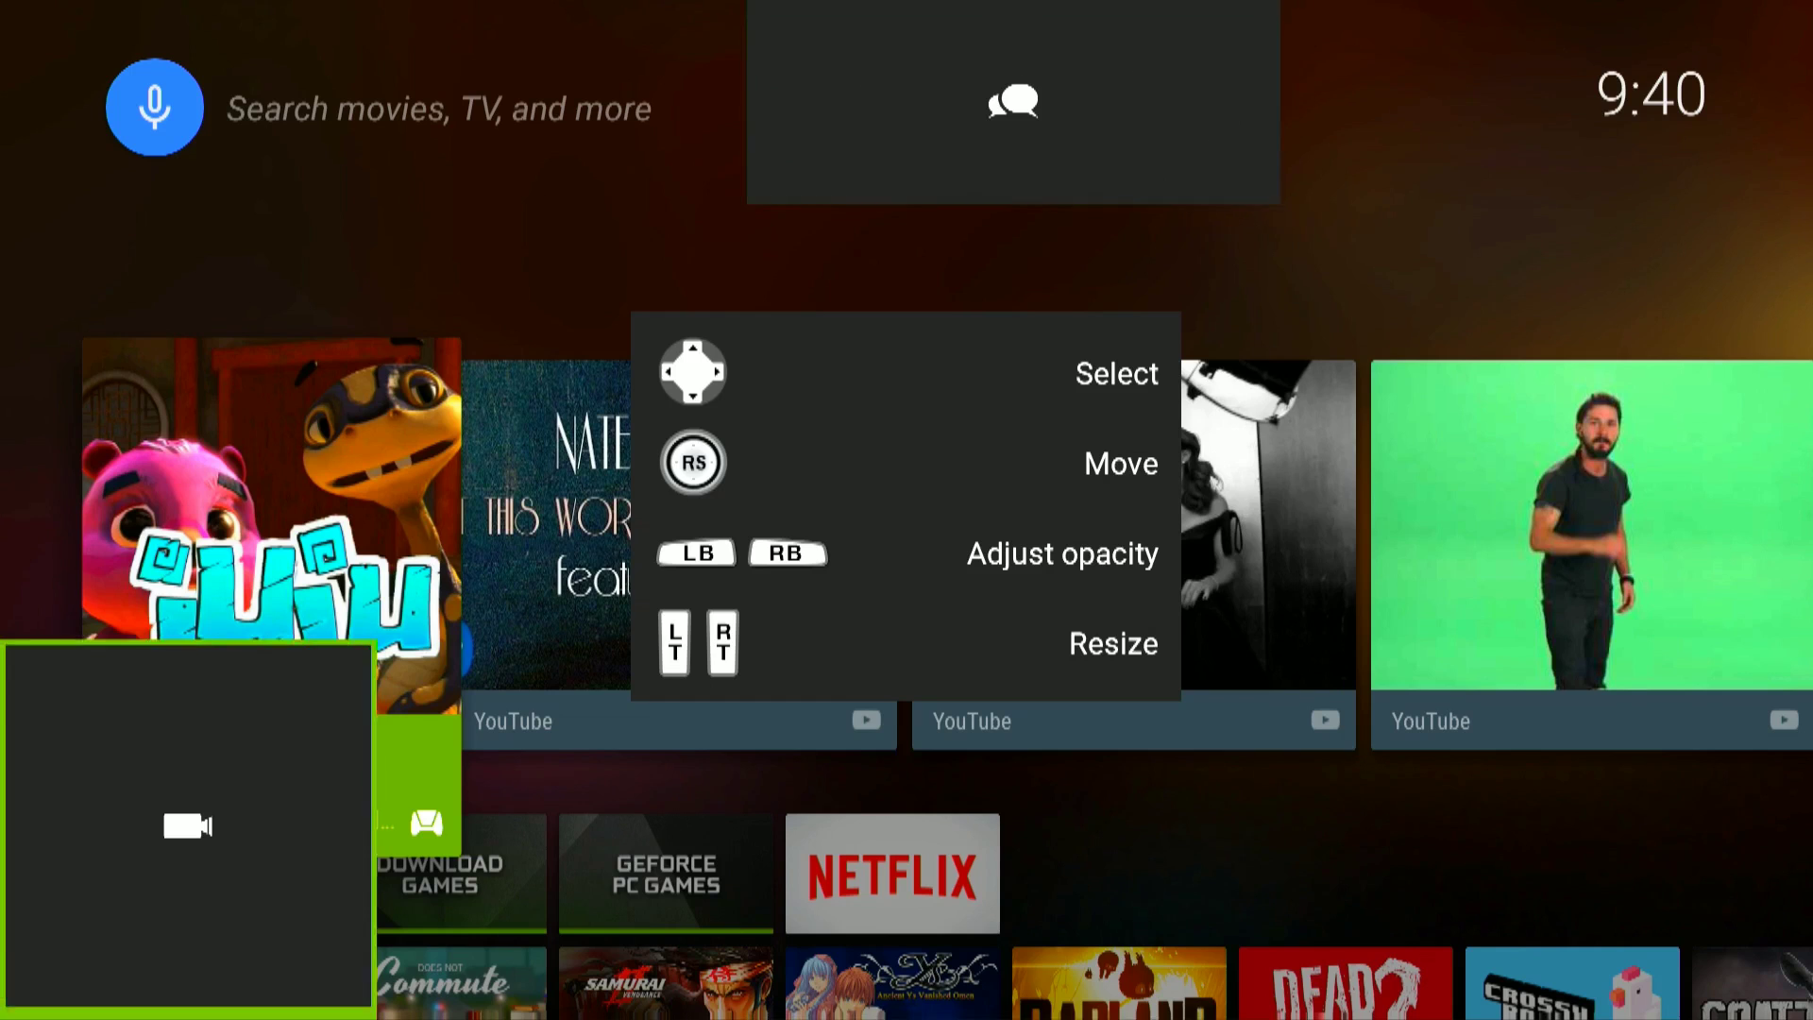
pyautogui.press('Up')
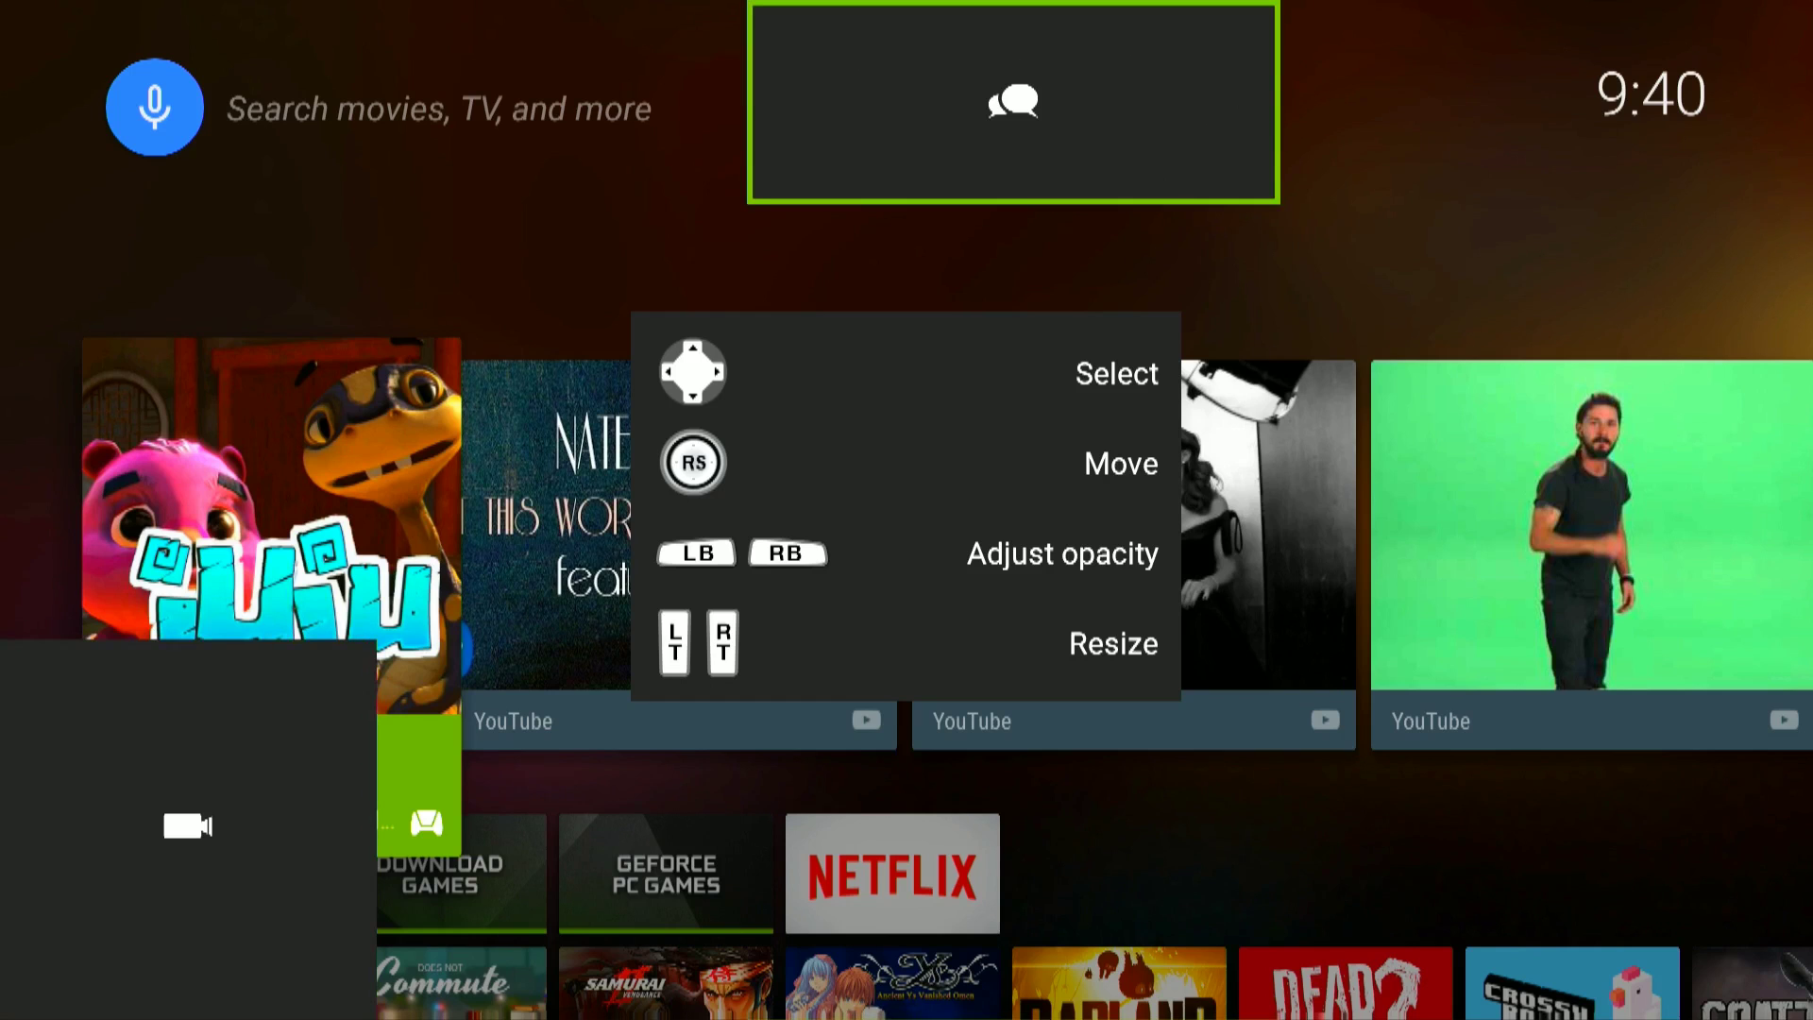
# Enlarge the chat window, shrink it back to its small size and place it in the upper-left corner
pyautogui.press('Left')
pyautogui.press('pagedown')
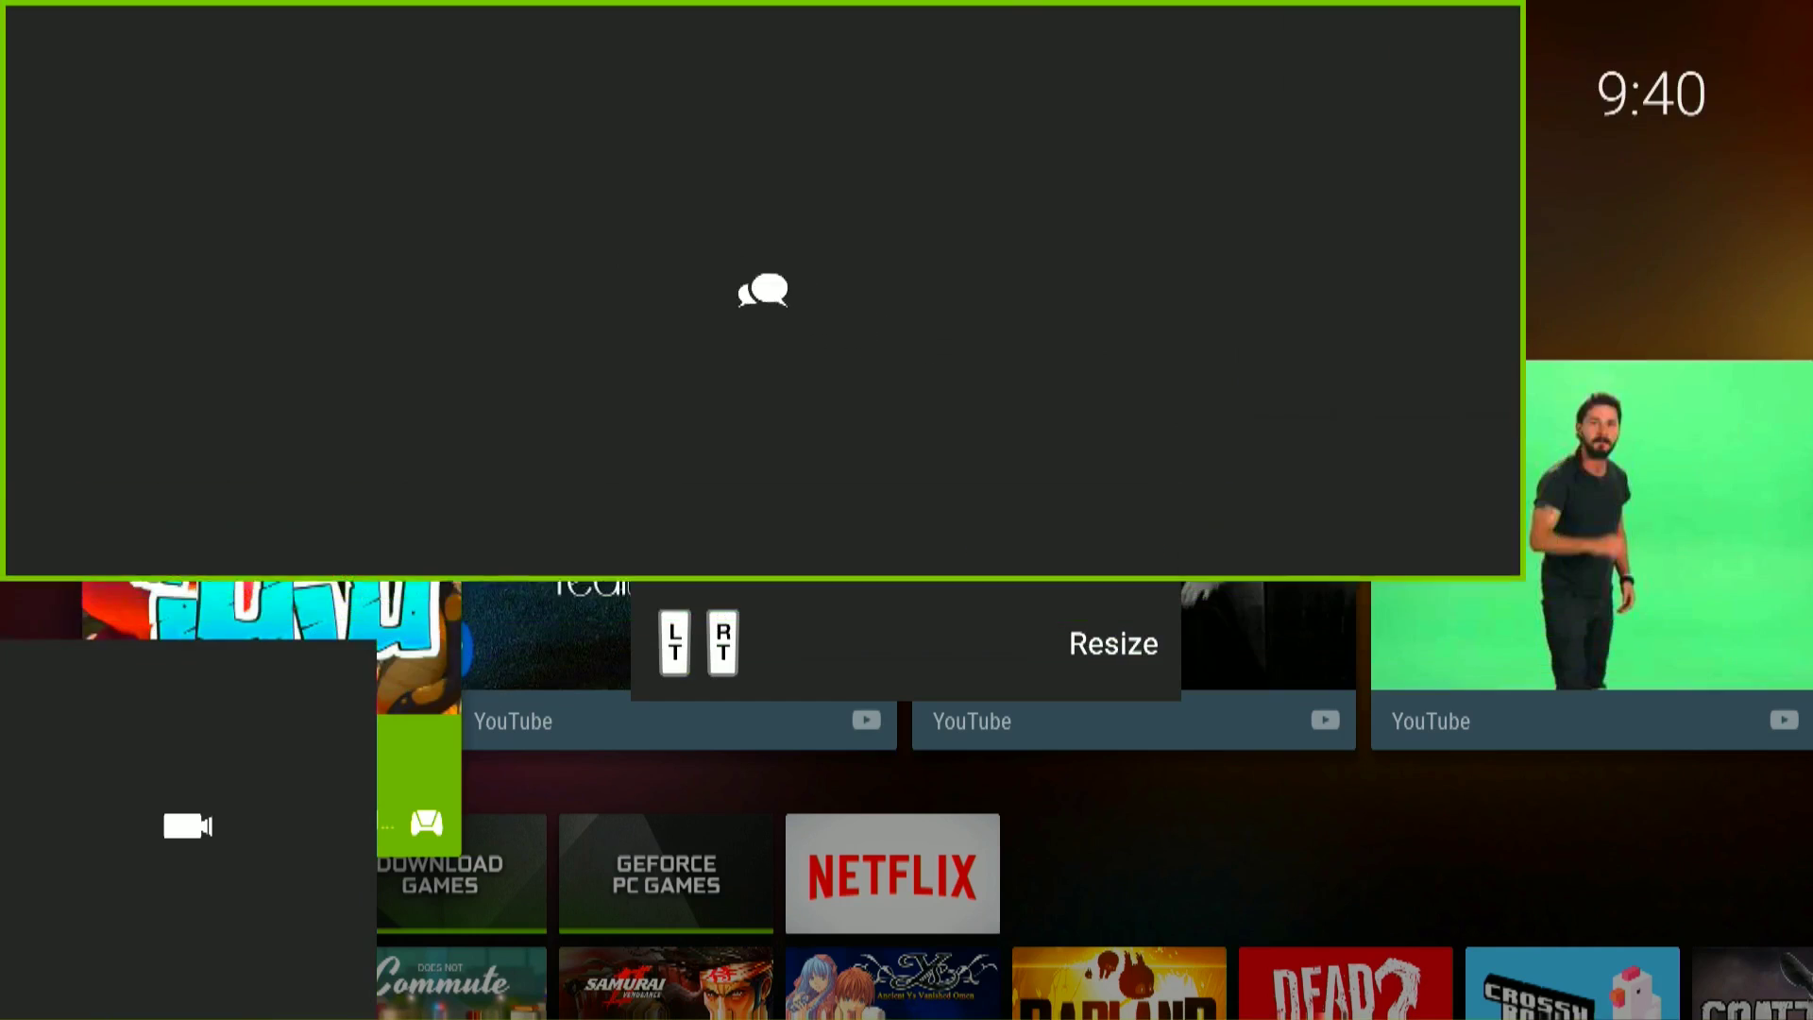
pyautogui.press('pageup')
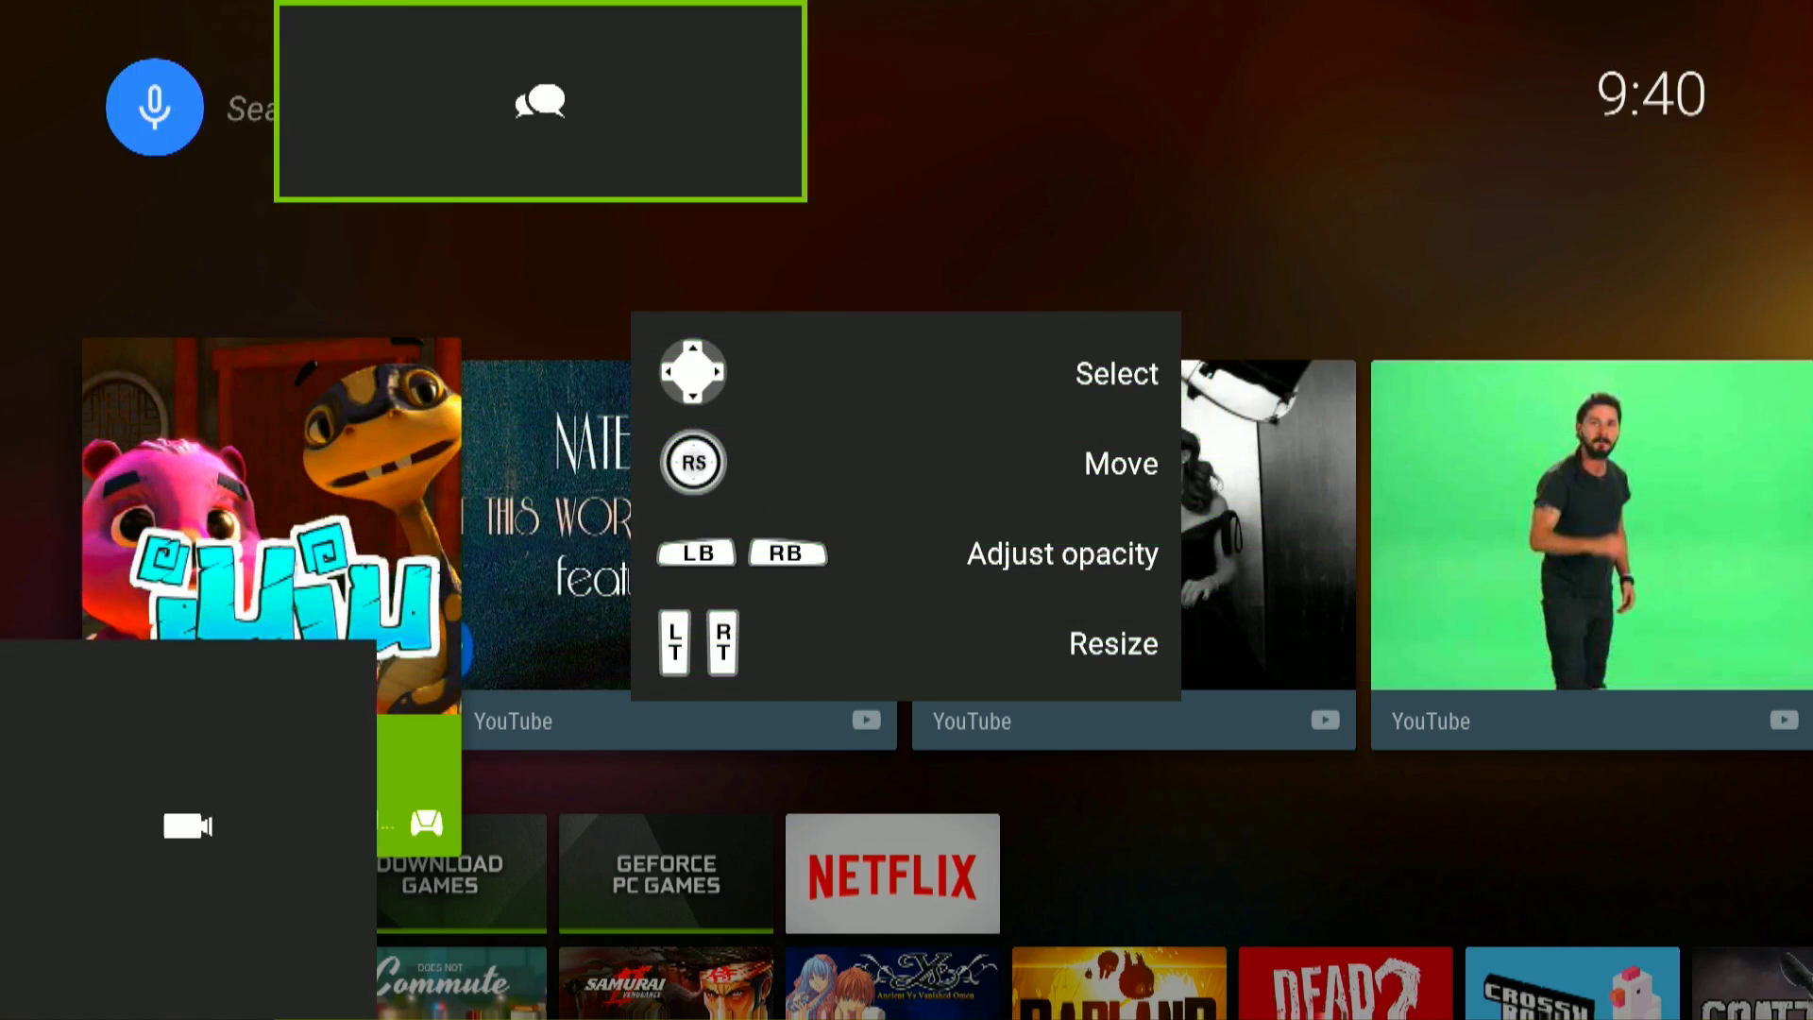
pyautogui.press('Left')
# Resize the camera window up to full screen height and back down to slightly below its original size in the lower-left corner
pyautogui.press('Down')
pyautogui.press('pagedown')
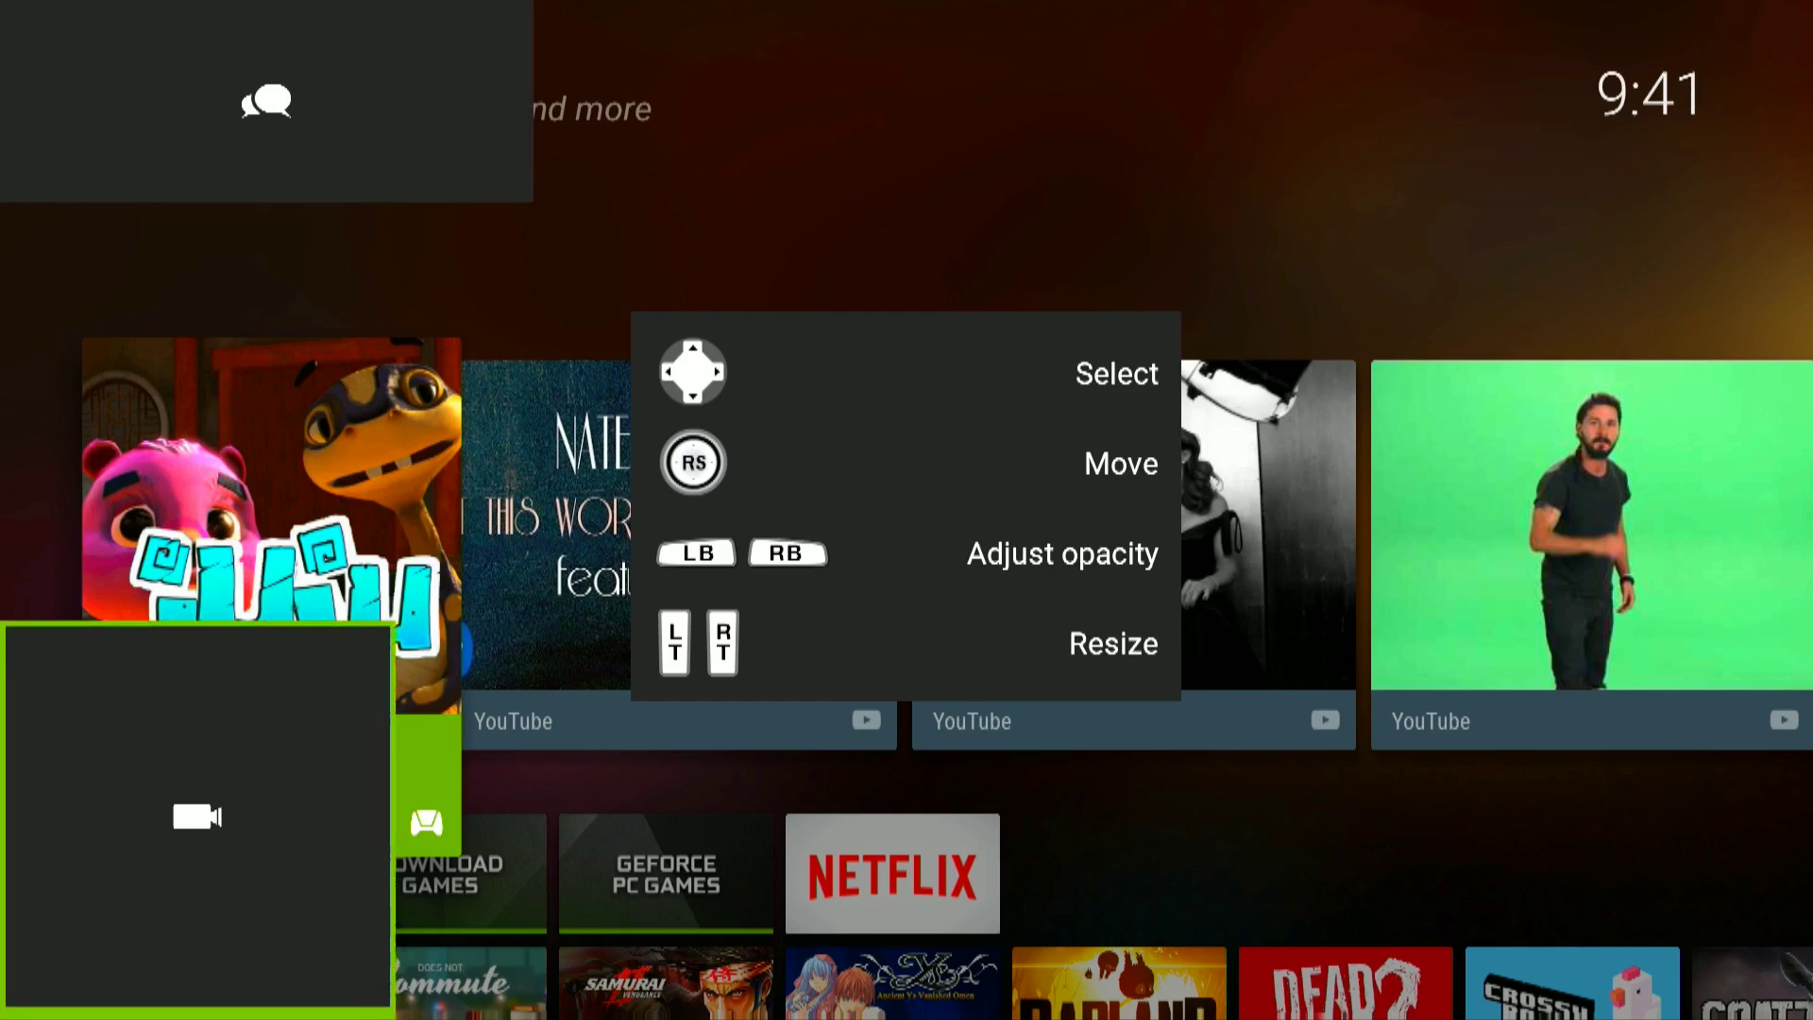
pyautogui.press('pagedown')
pyautogui.press('pageup')
pyautogui.press('pagedown')
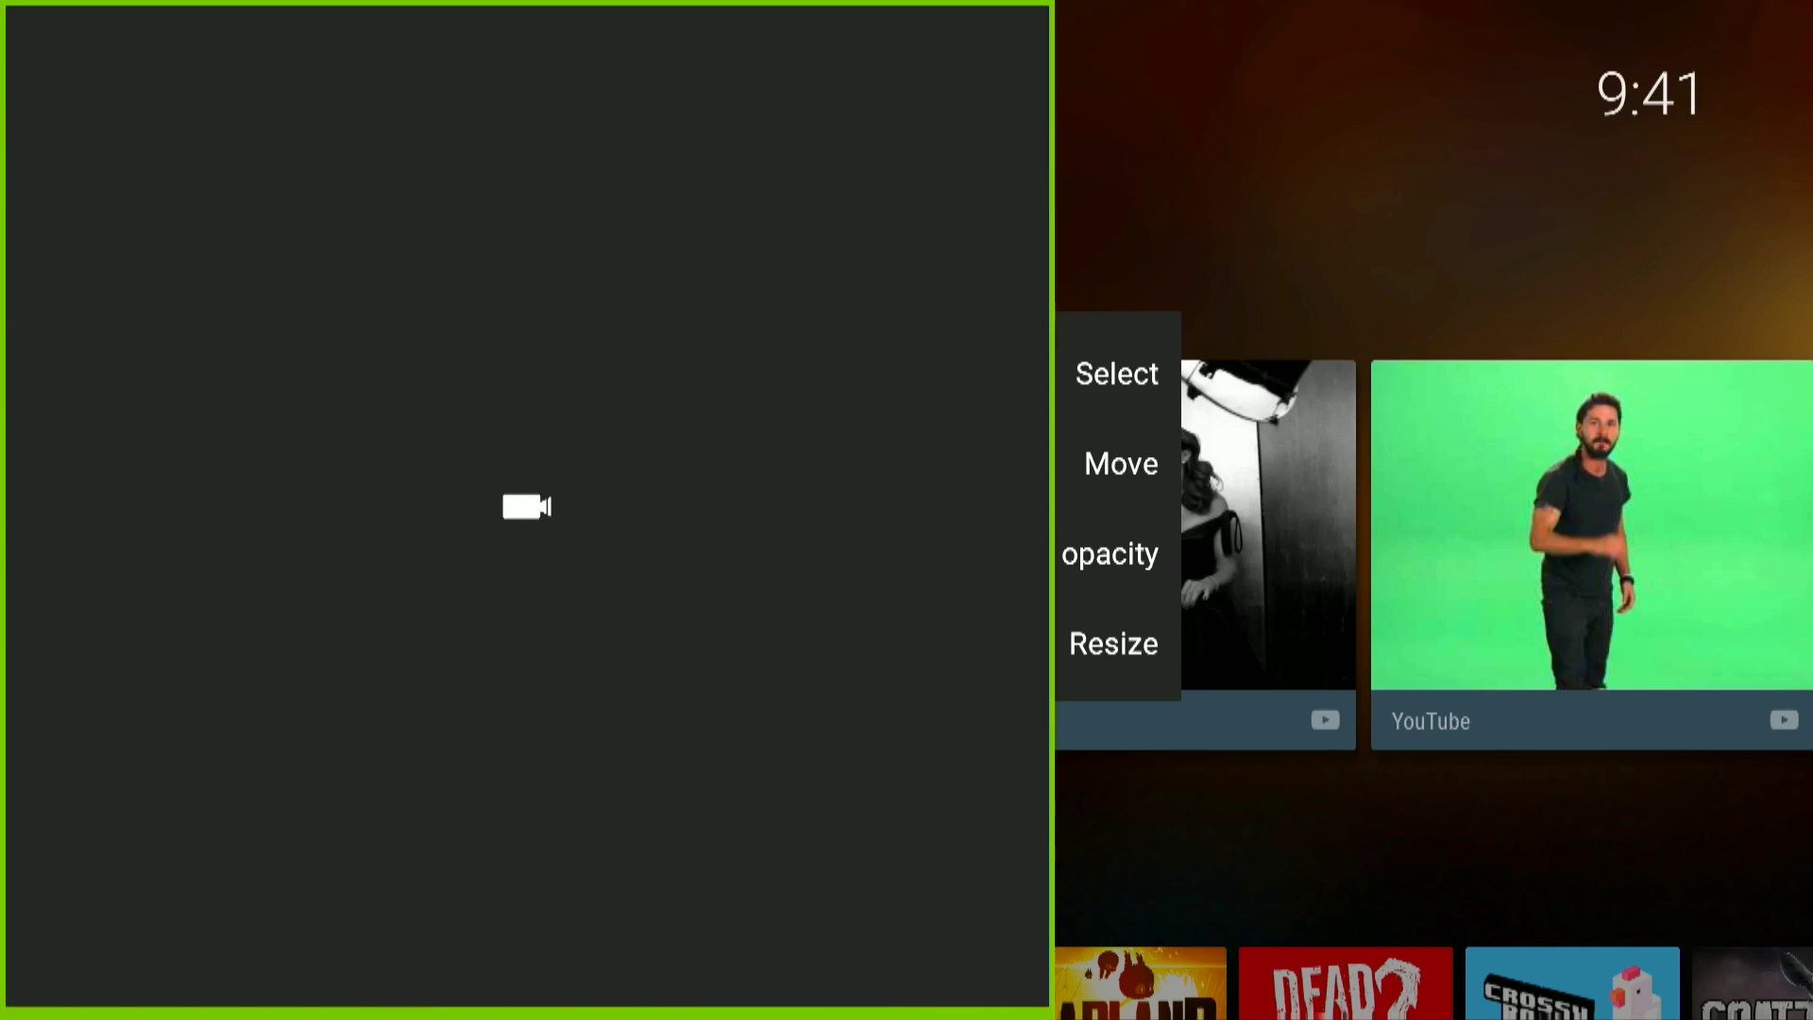
pyautogui.press('pageup')
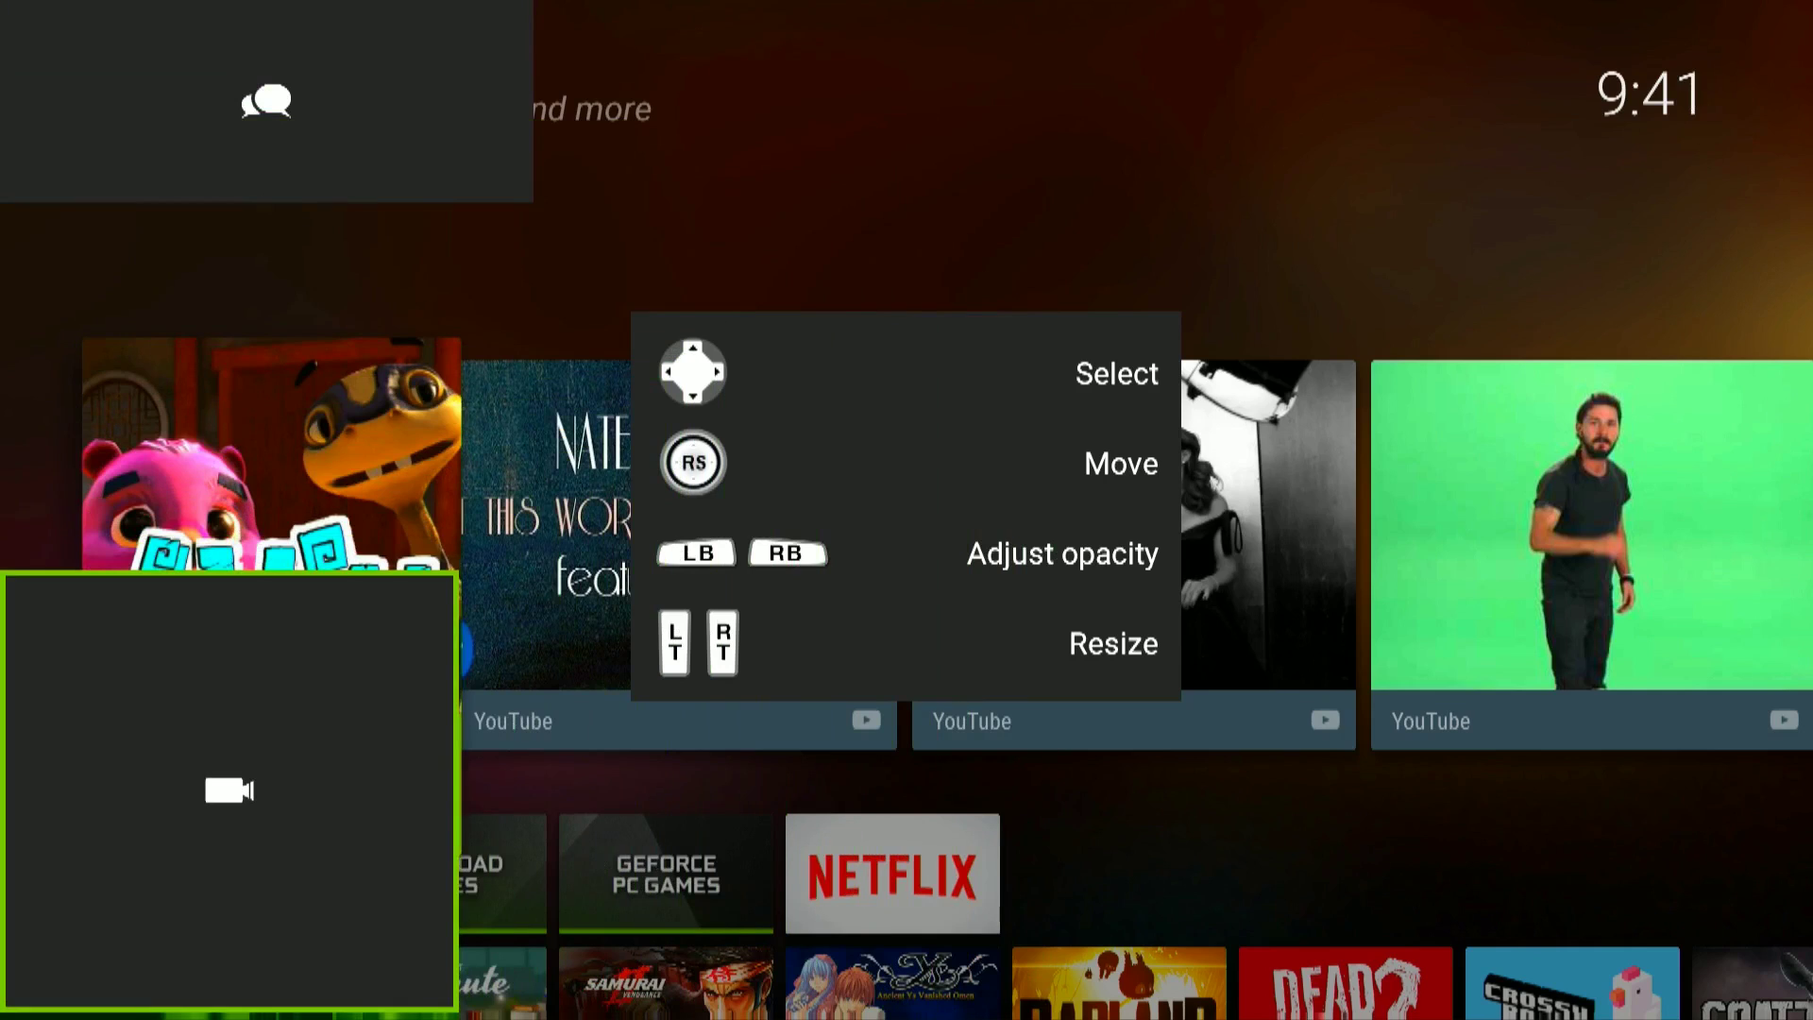
pyautogui.press('pageup')
pyautogui.press('Left')
pyautogui.press('Down')
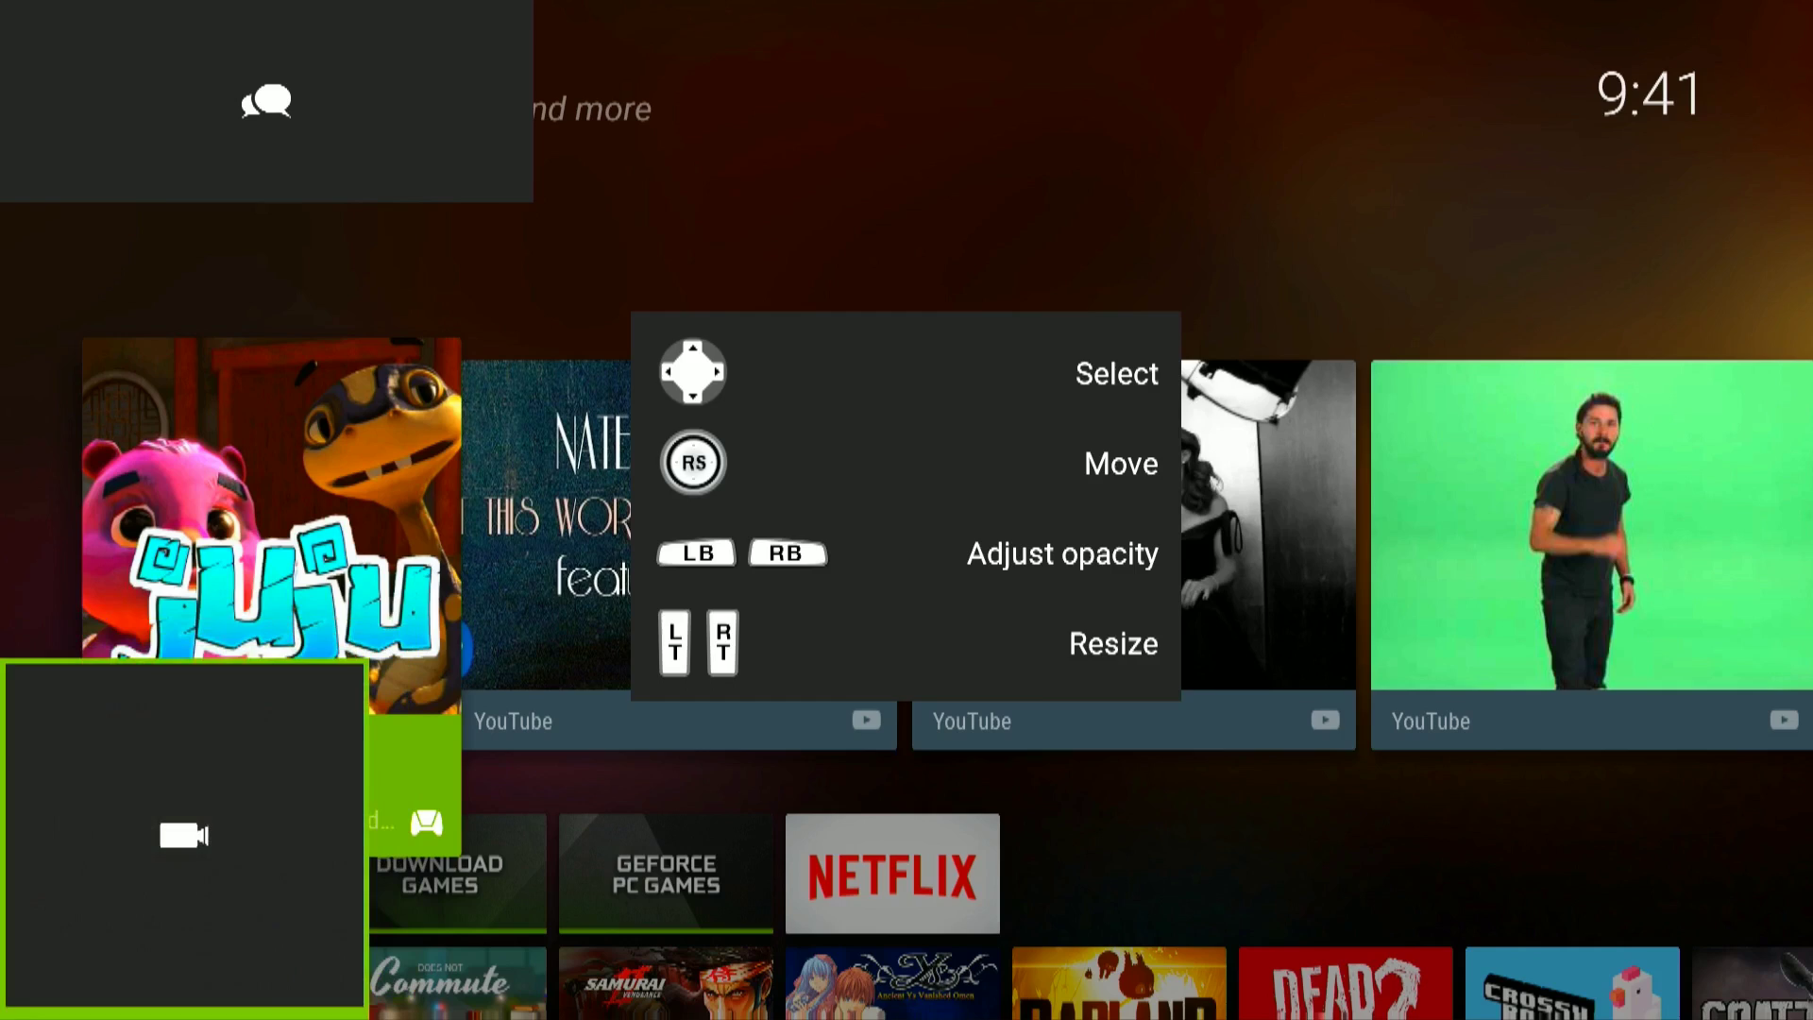
# Leave the layout adjustment, go through the share settings list and return to the share overlay
pyautogui.press('Escape')
pyautogui.press('Down')
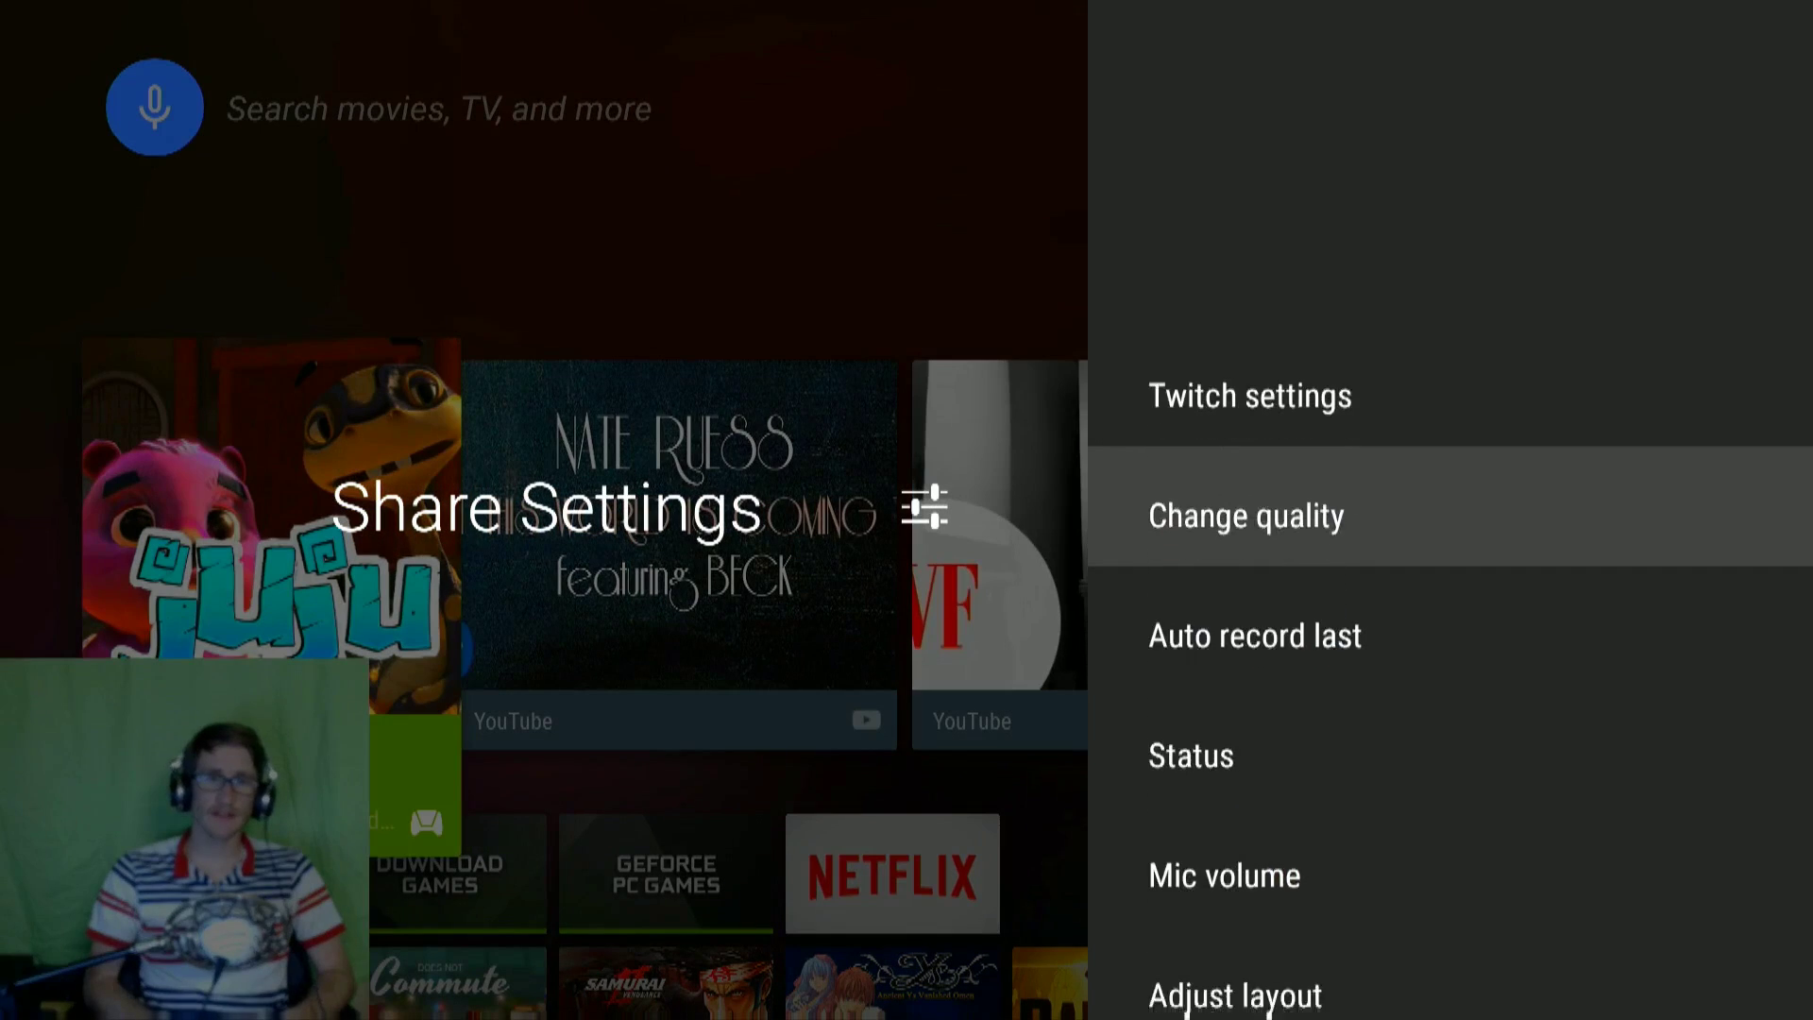
pyautogui.press('Down')
pyautogui.press('Down')
pyautogui.press('Down')
pyautogui.press('Down')
pyautogui.press('Escape')
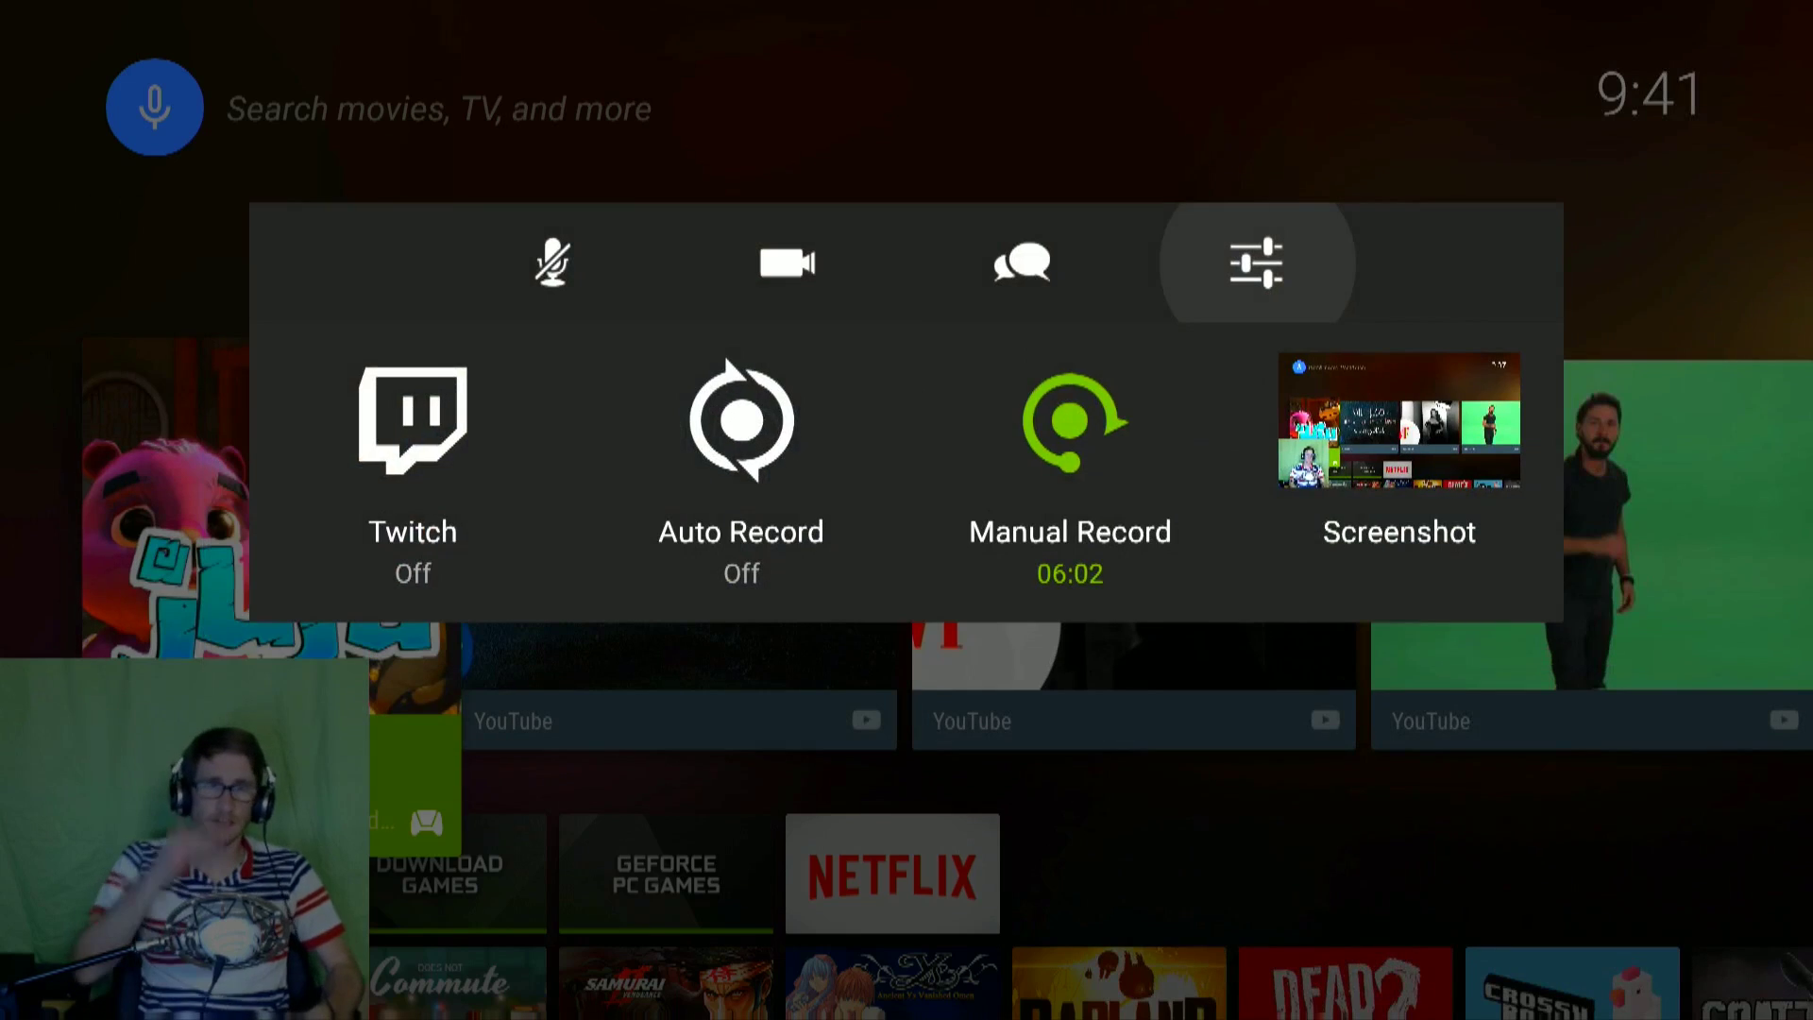
pyautogui.press('Left')
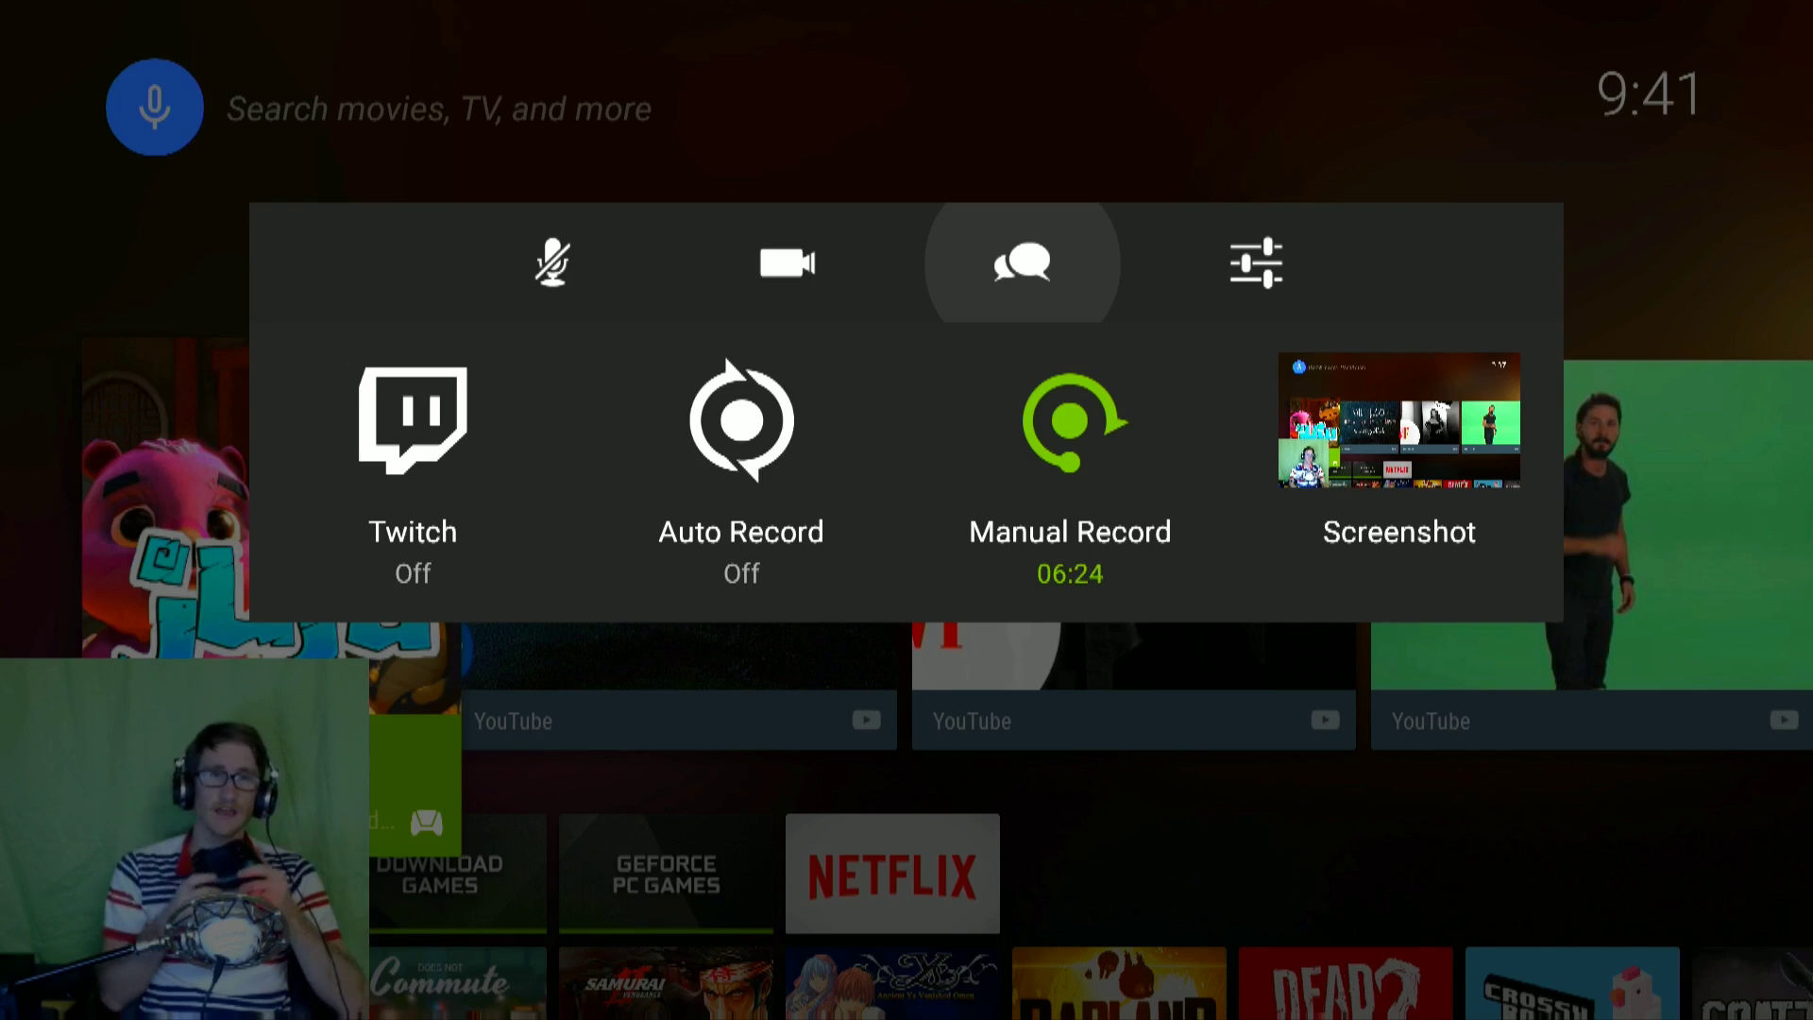
pyautogui.click(742, 420)
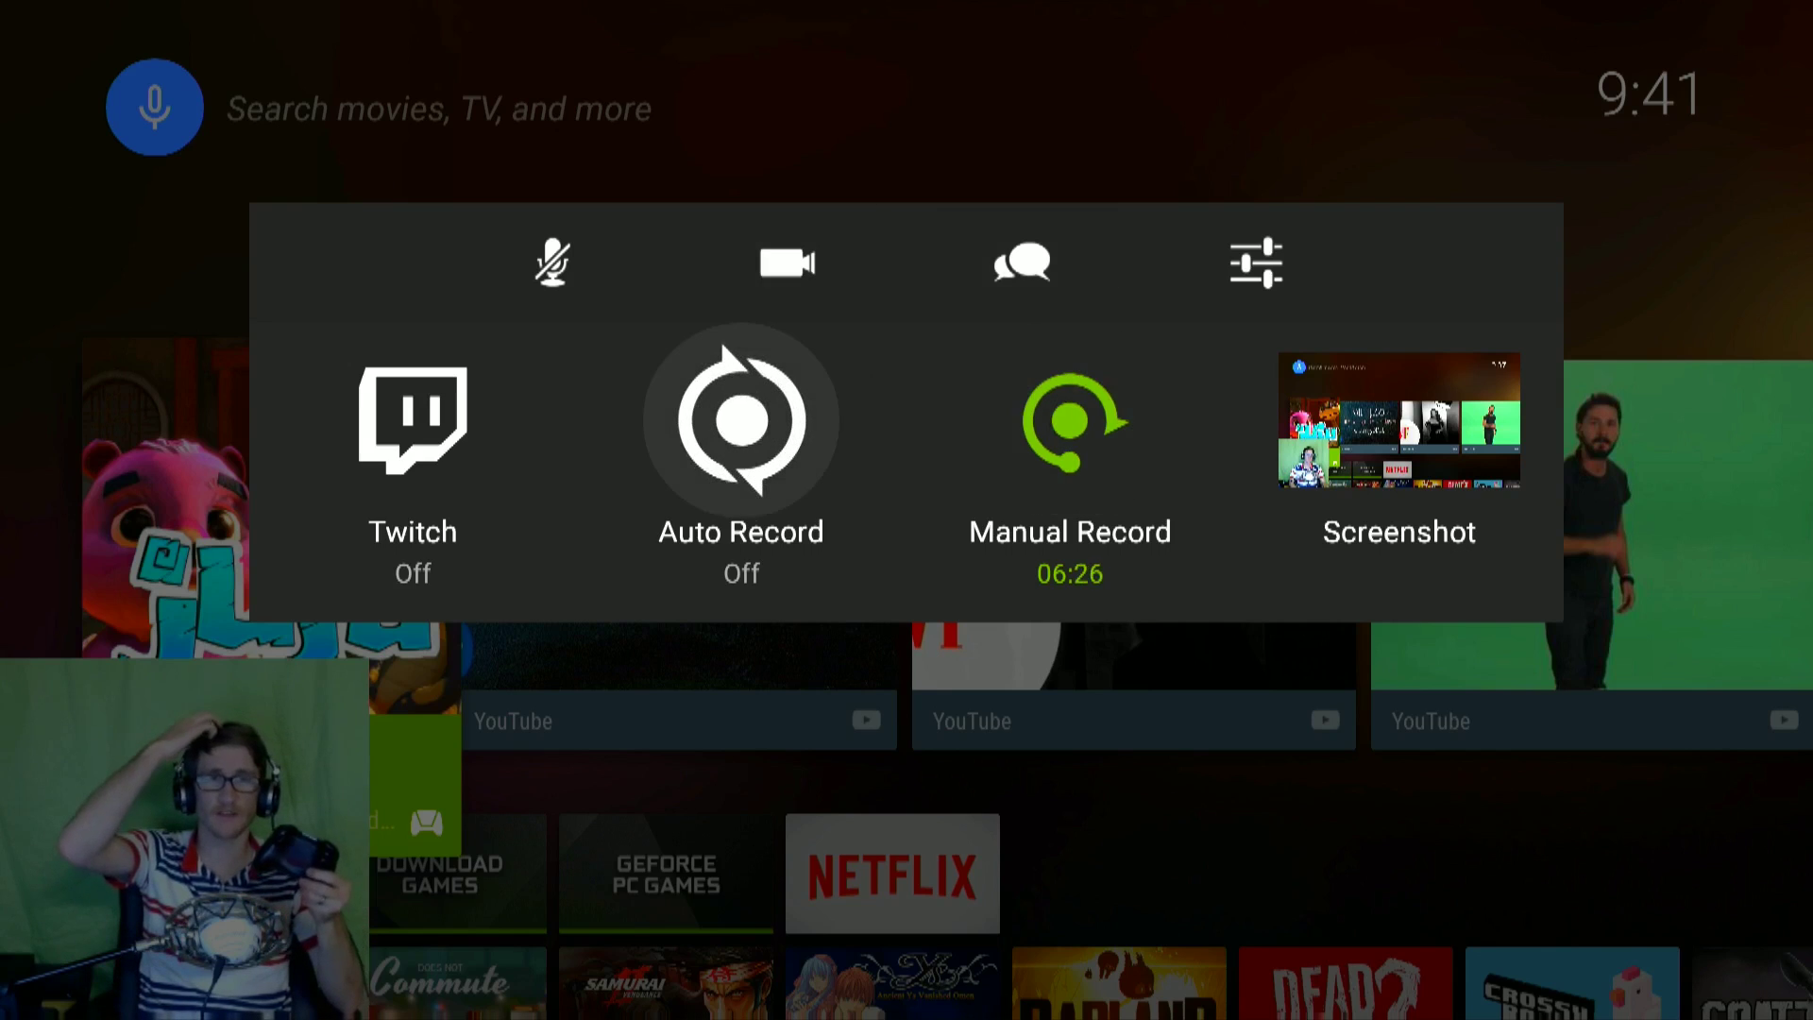
pyautogui.press('Up')
pyautogui.press('Right')
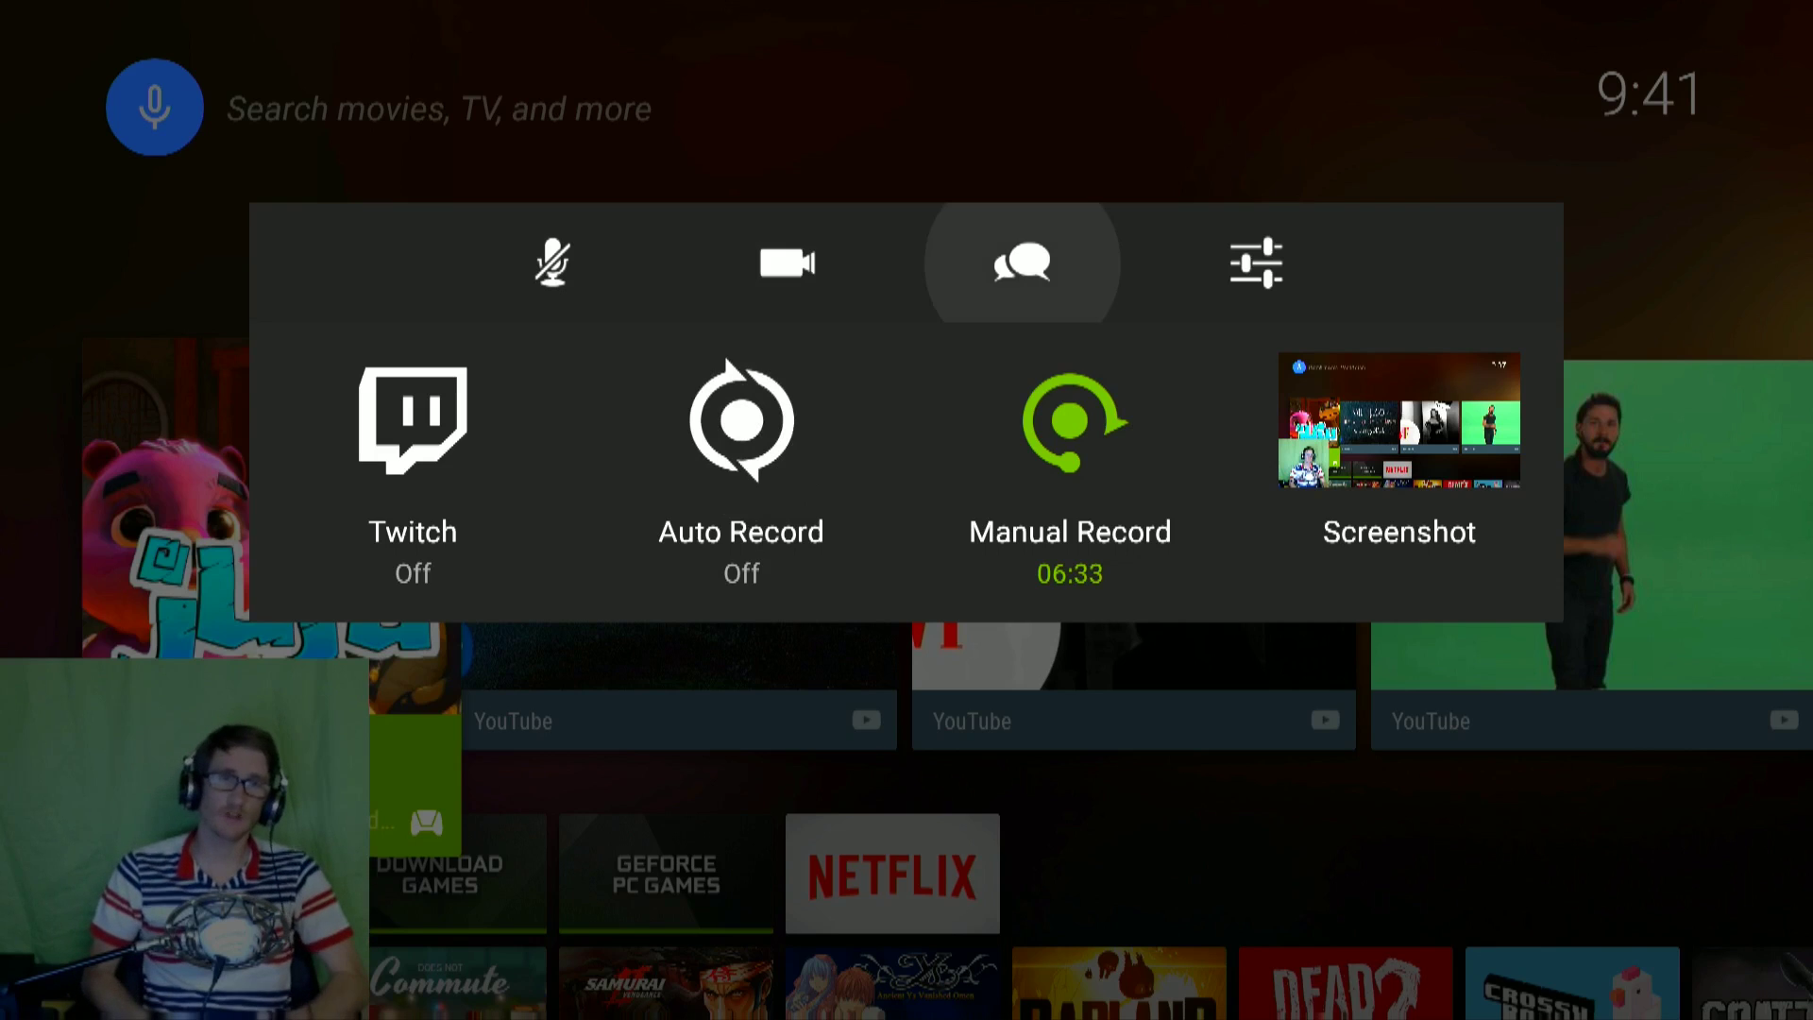
pyautogui.press('Down')
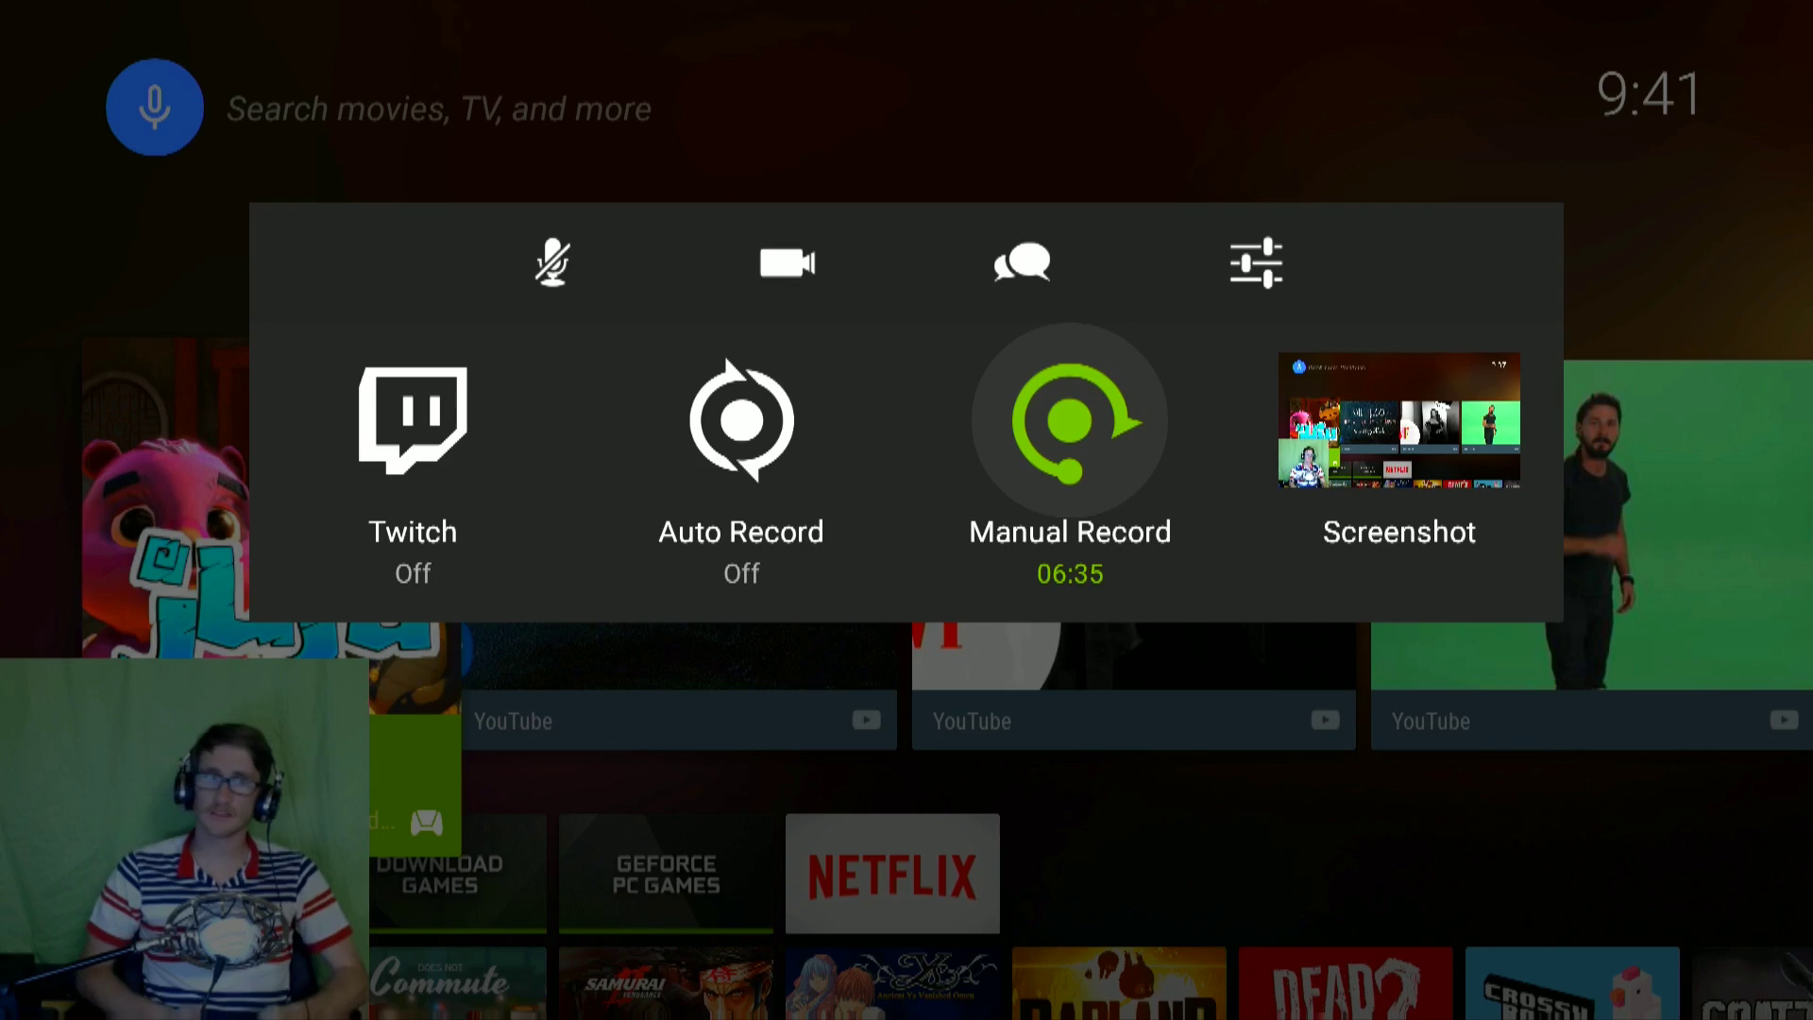